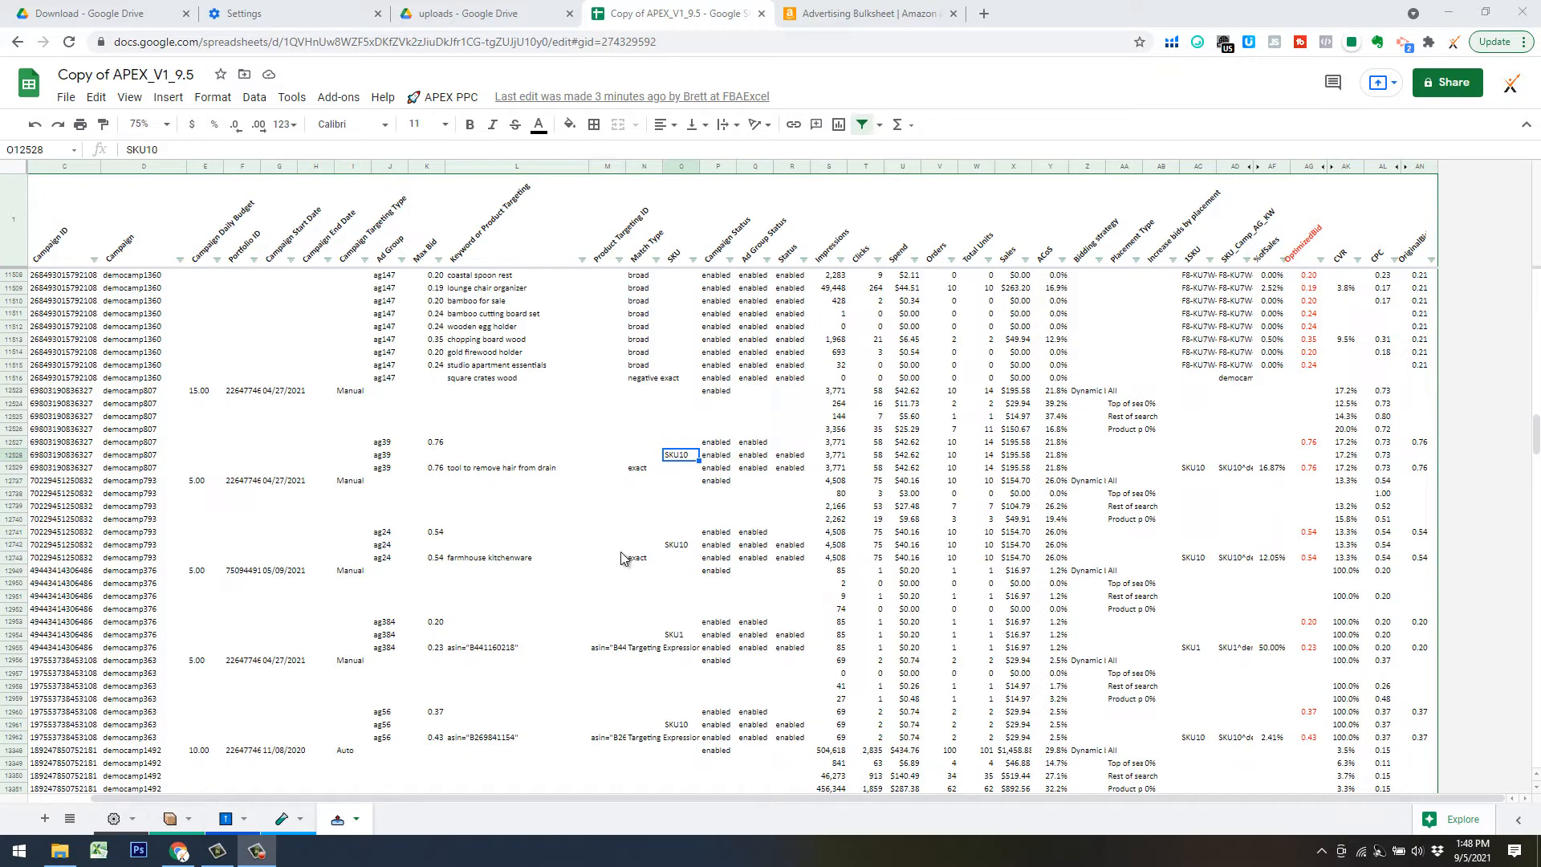
Open the APEX Labs sheet and bring the three Ad Insight tiles and Daily Metrics into view.
click(284, 820)
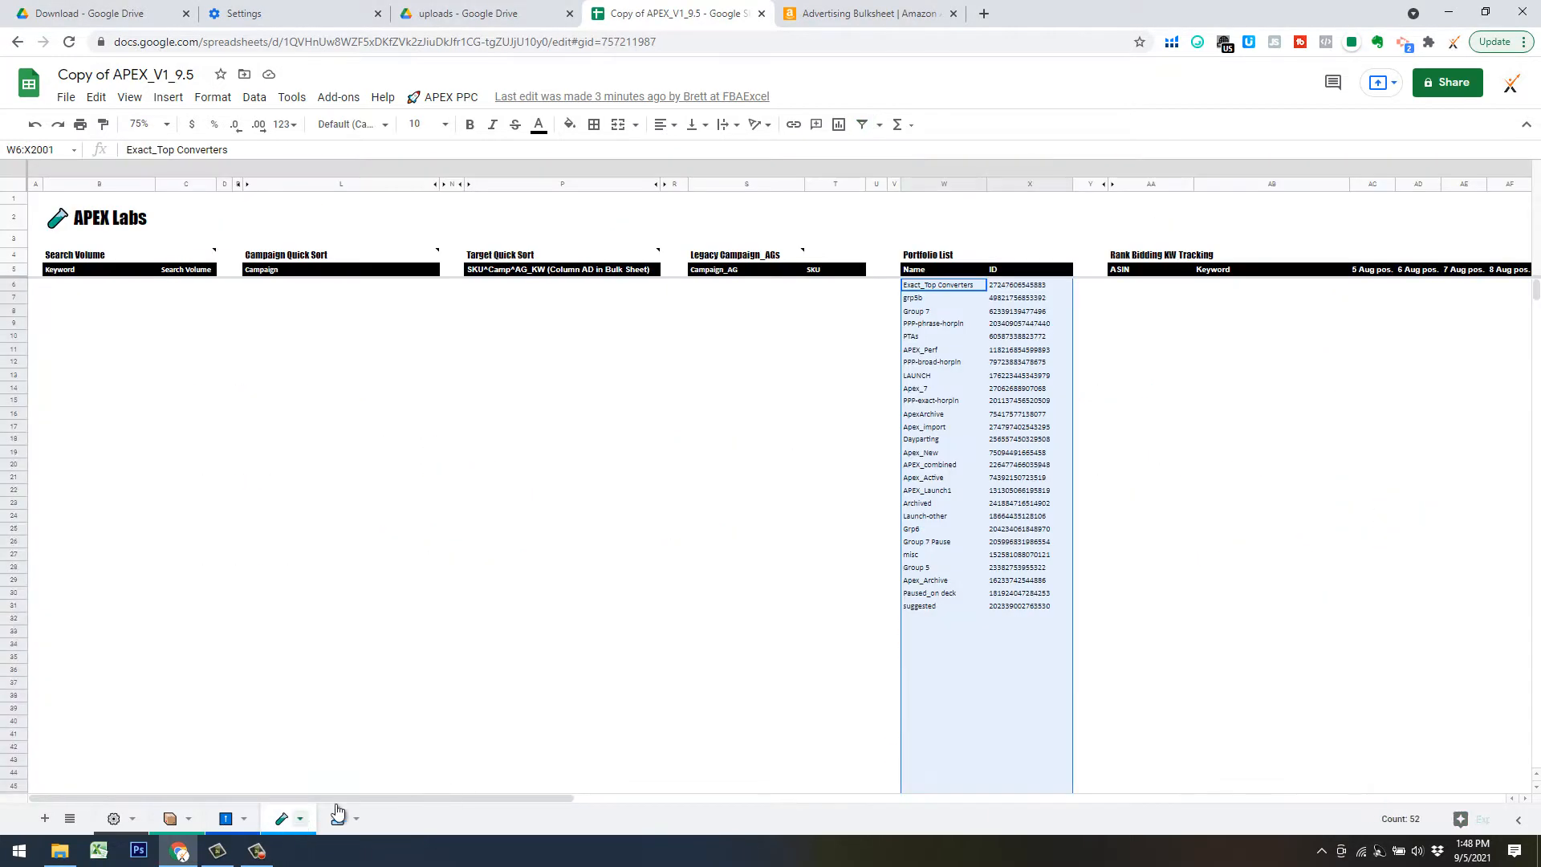
click(489, 580)
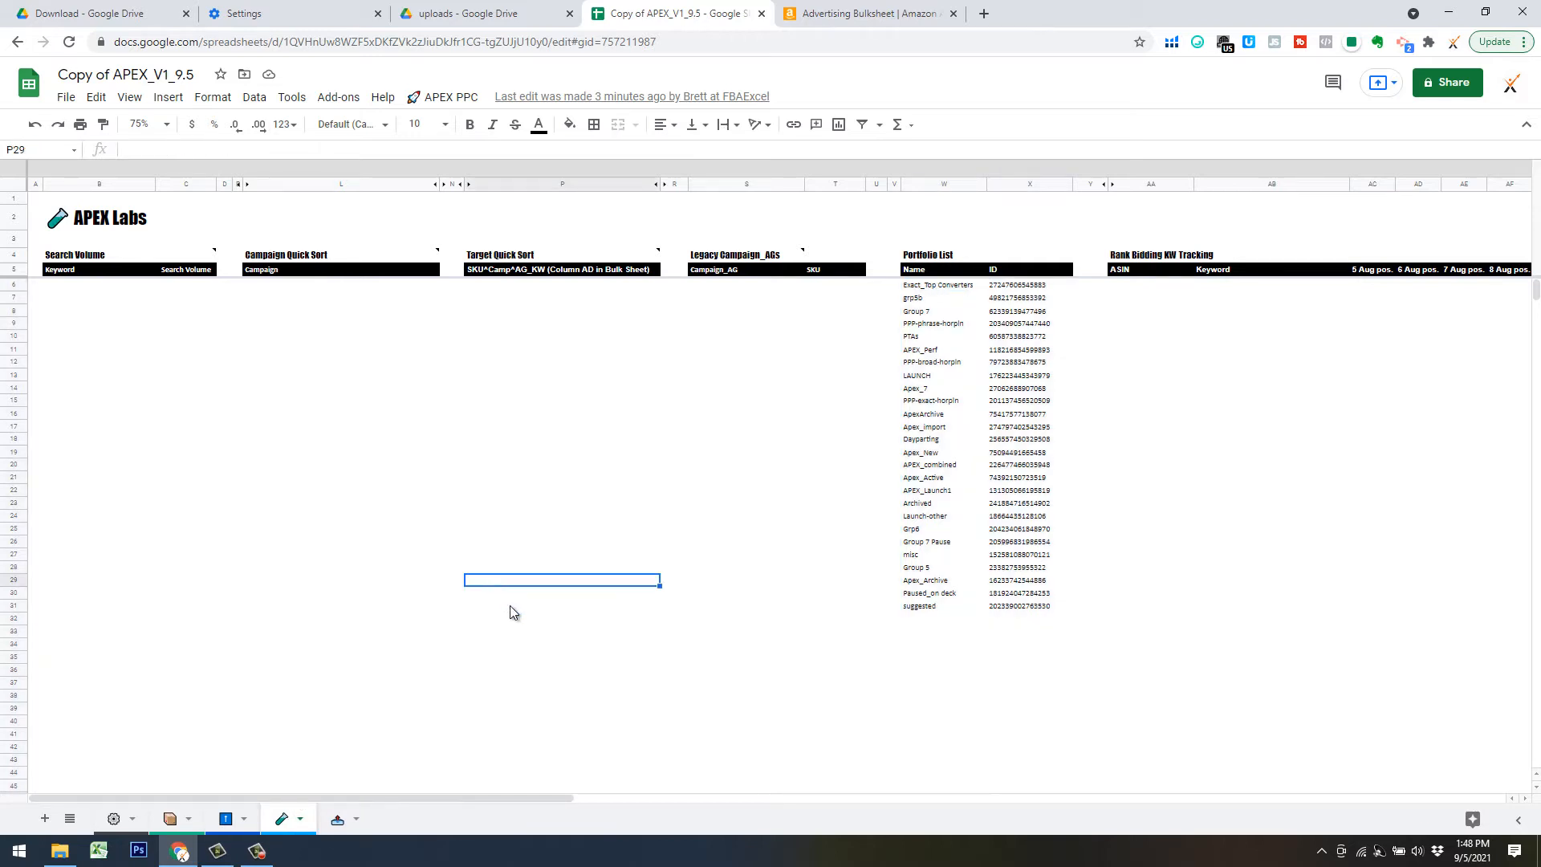
drag(559, 791, 900, 767)
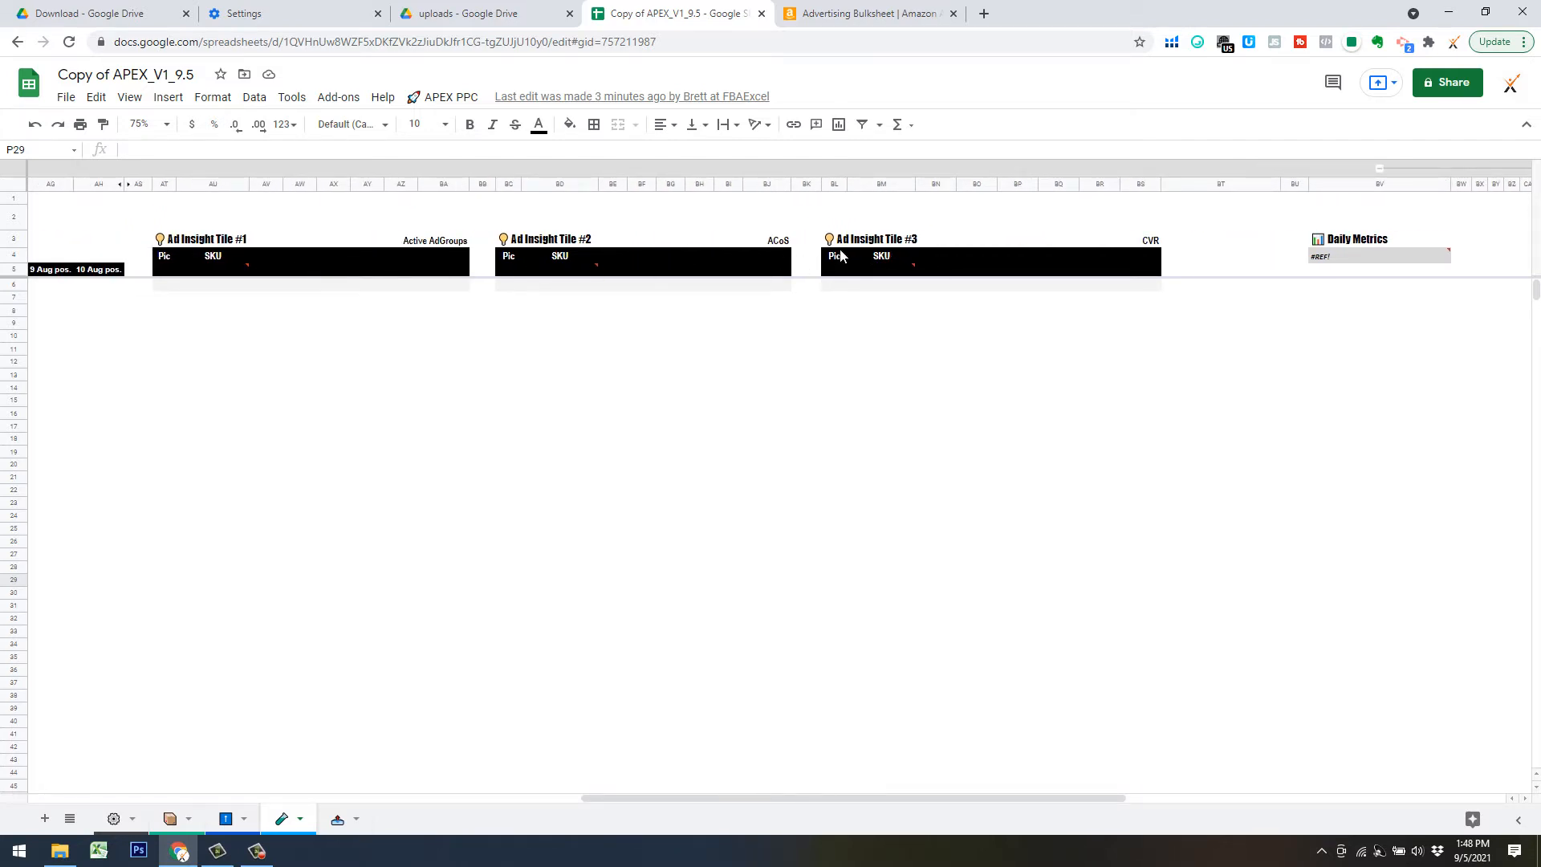
Look through the APEX PPC Ad Insights options for Daily Metrics and Tiles 1 to 3.
click(446, 97)
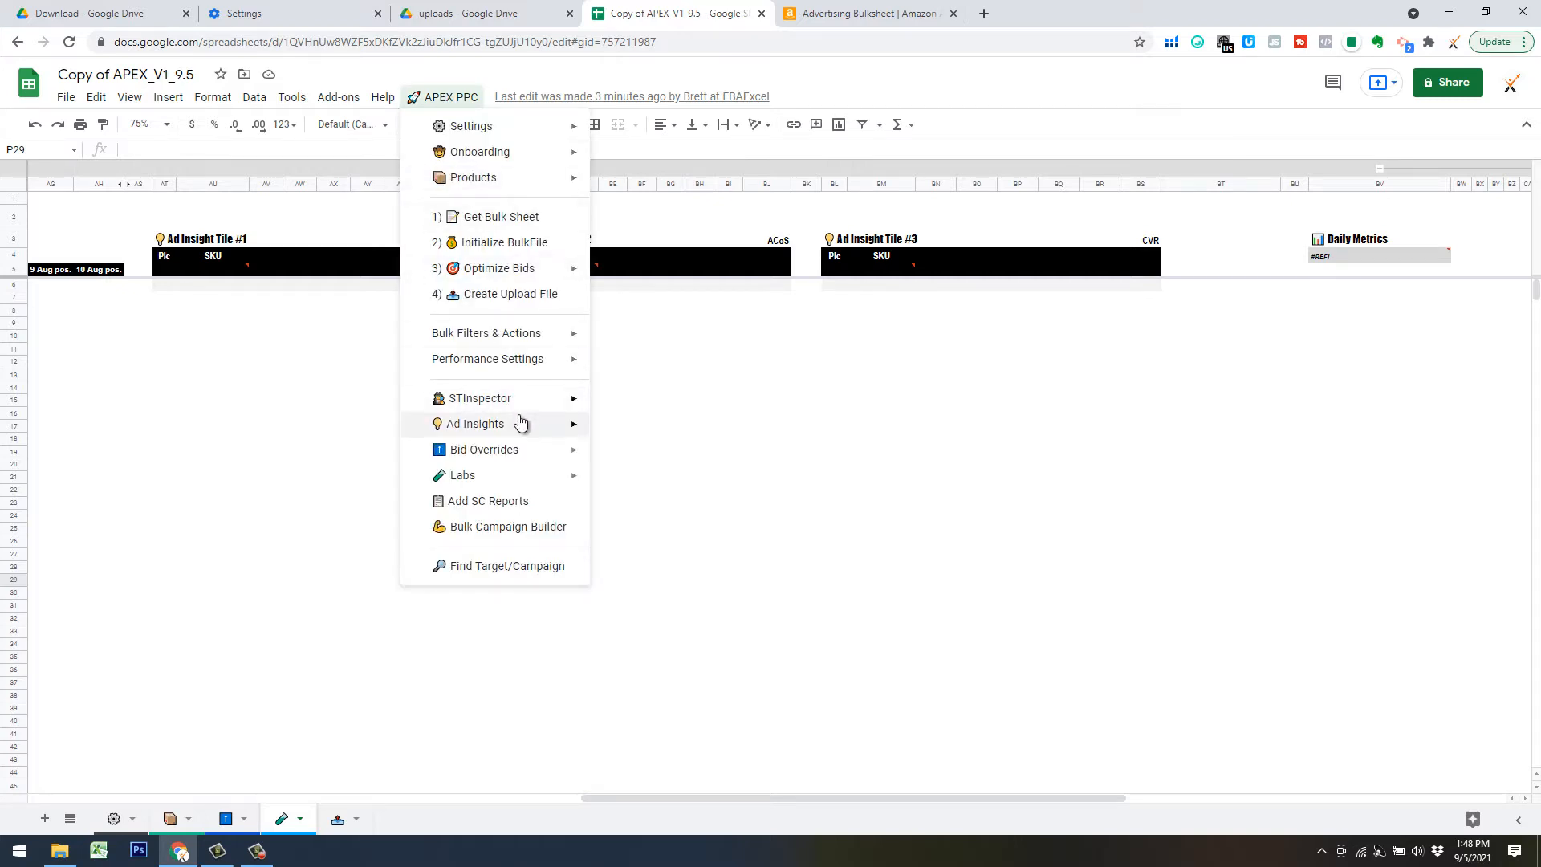
mouse_move(568, 423)
mouse_move(651, 499)
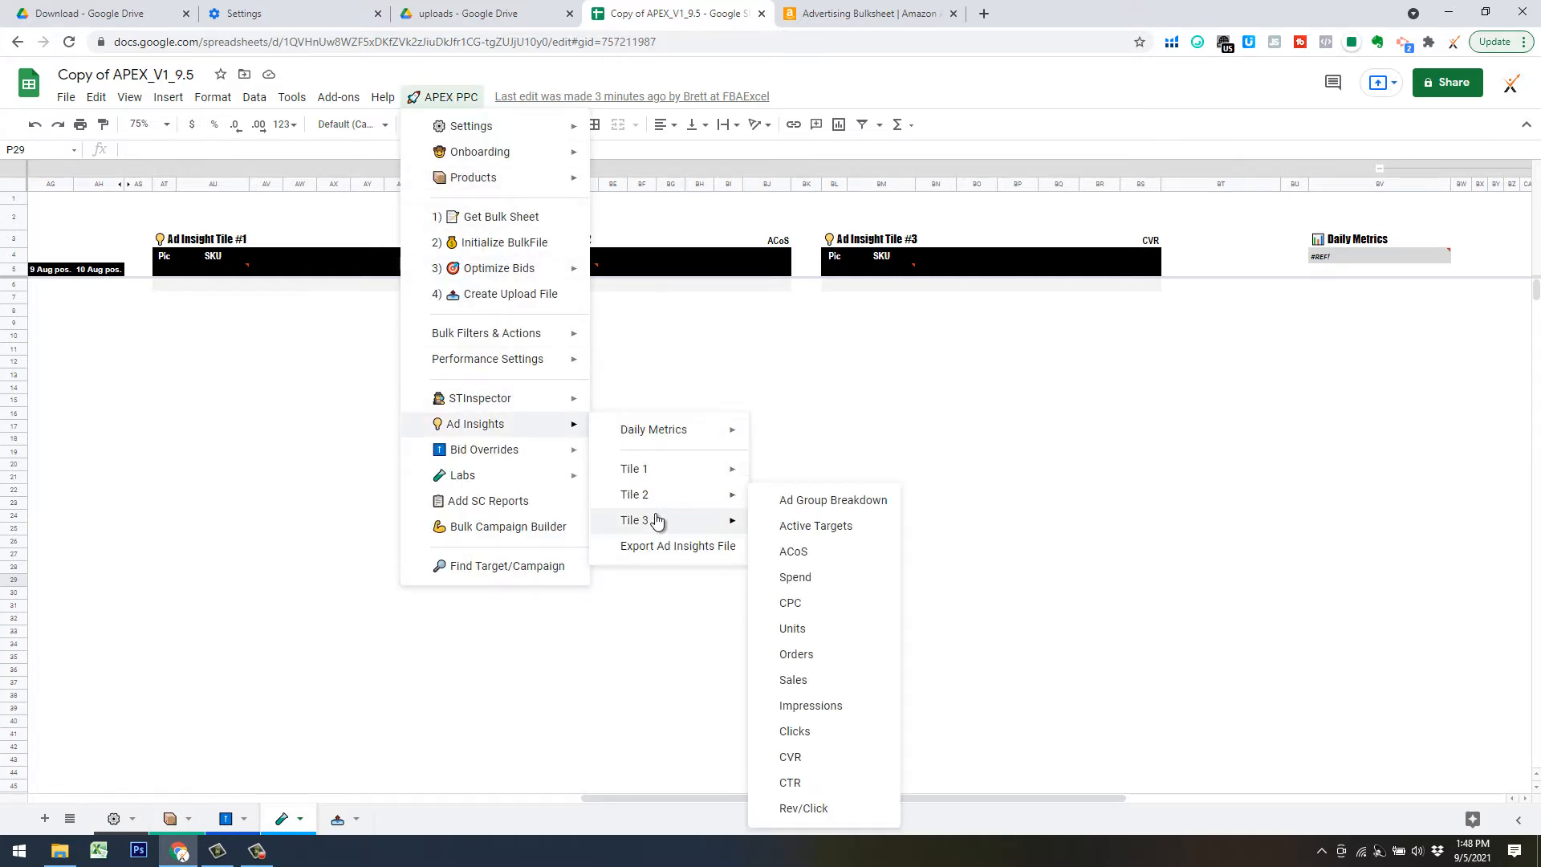
mouse_move(665, 433)
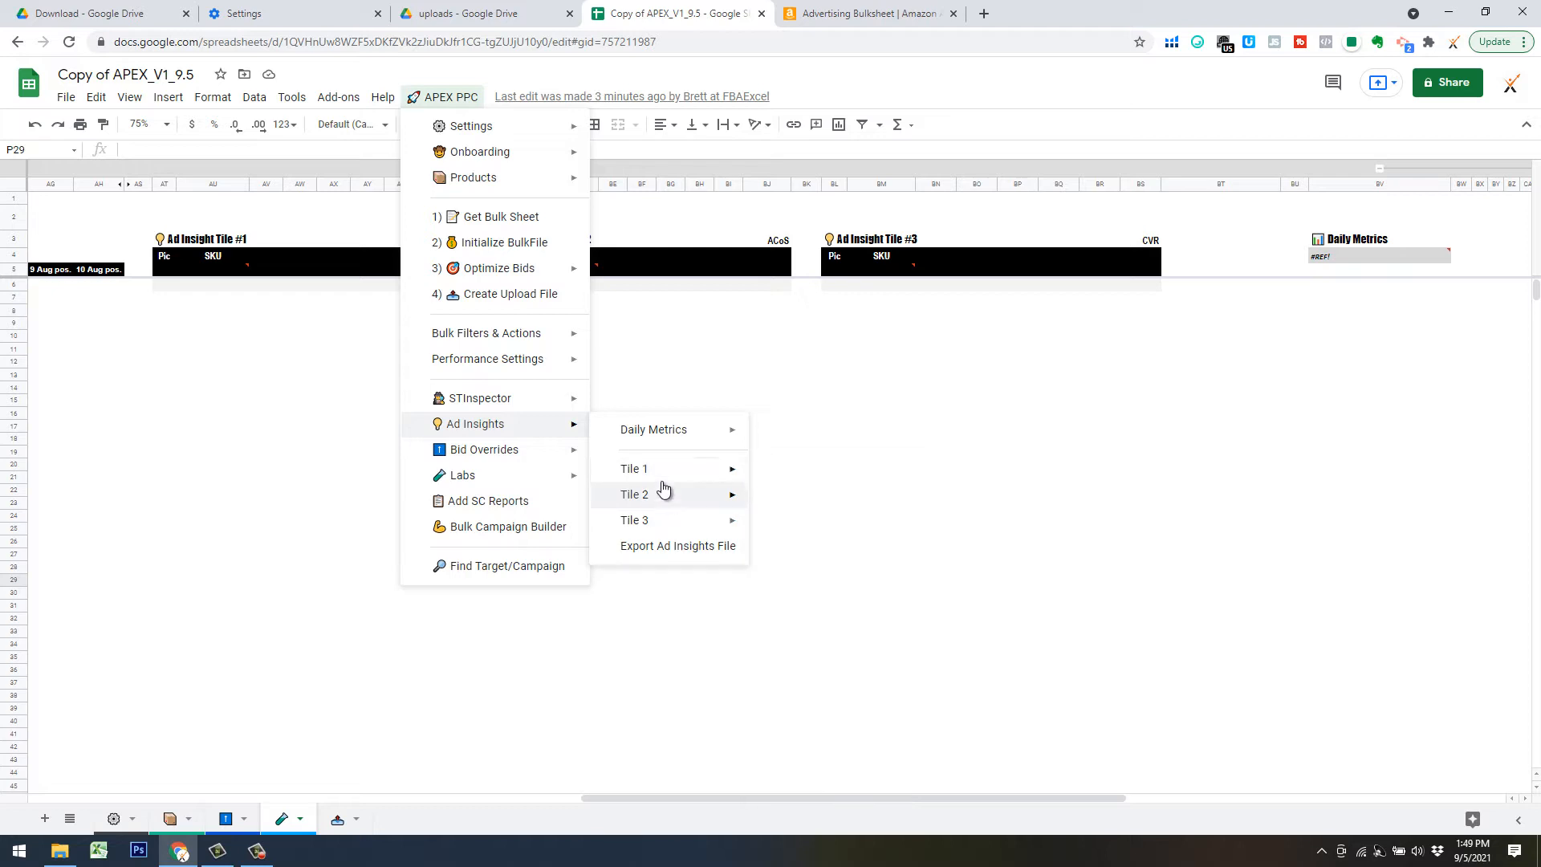
click(699, 353)
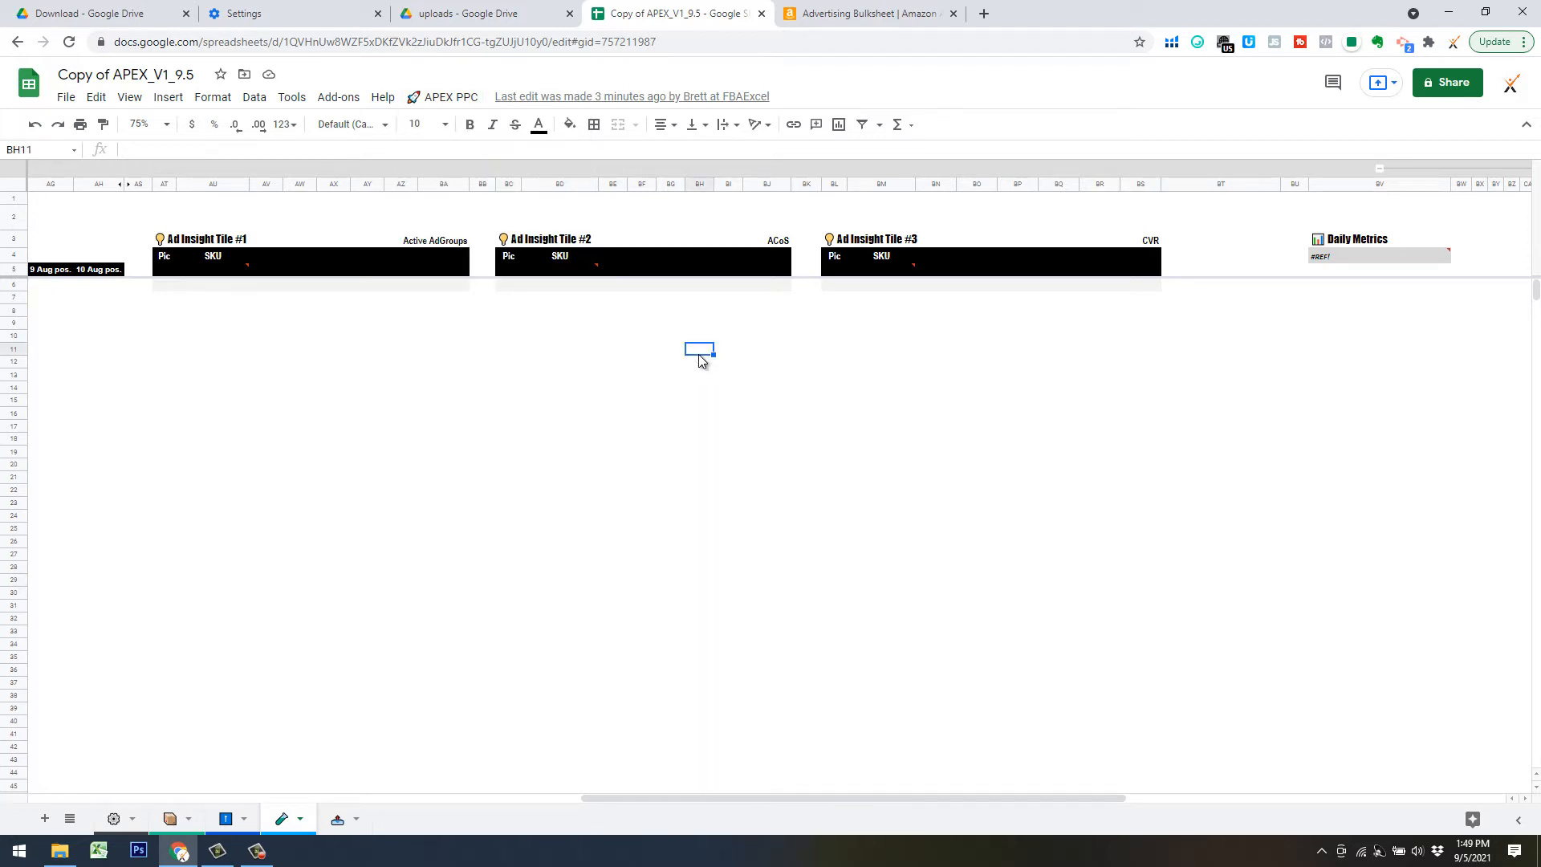
click(461, 349)
click(440, 97)
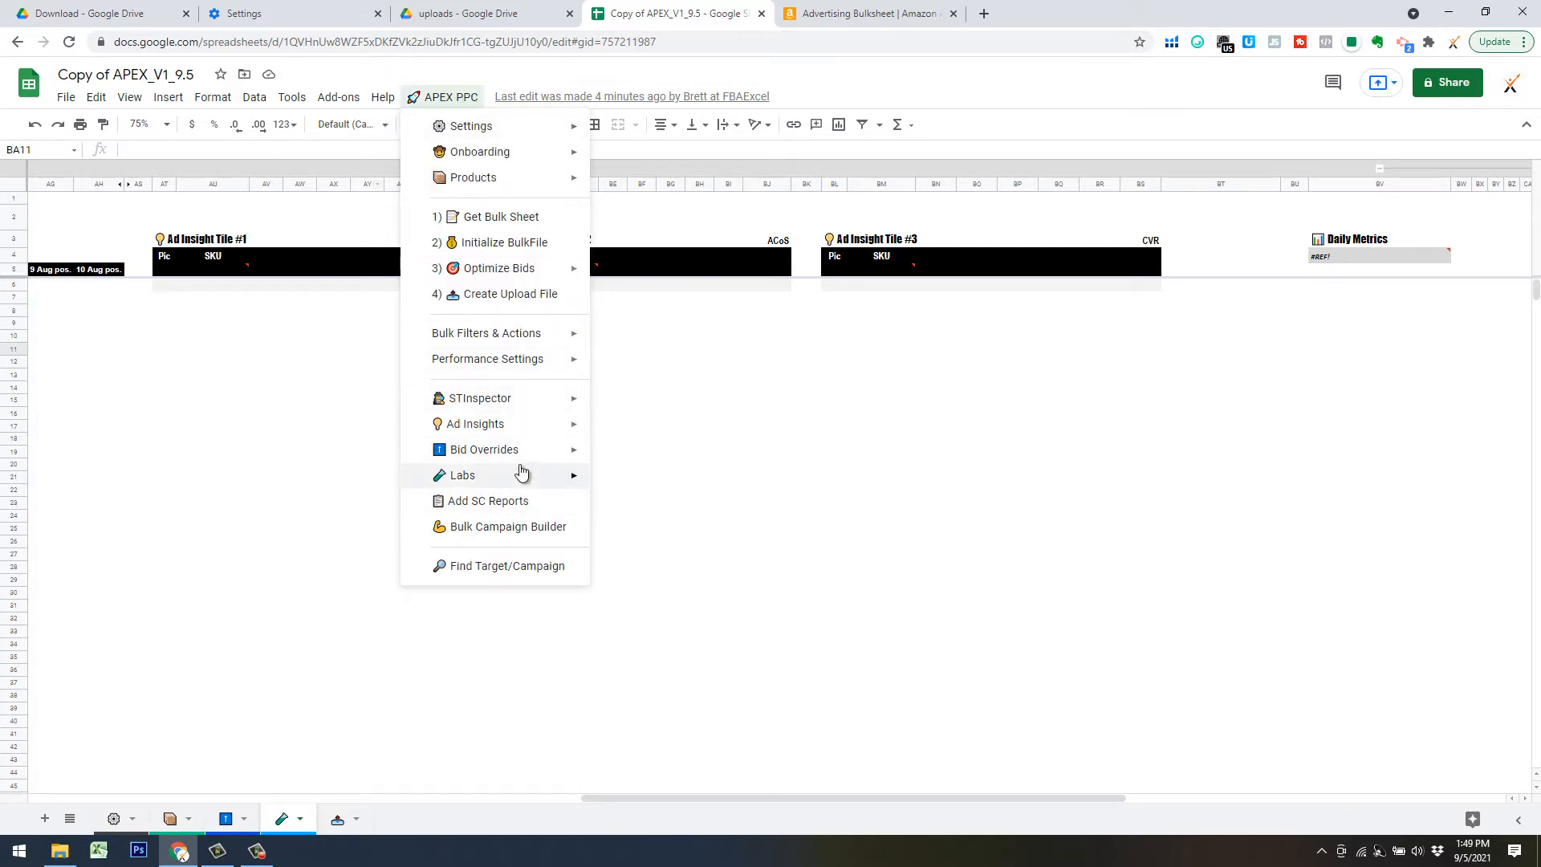
mouse_move(715, 469)
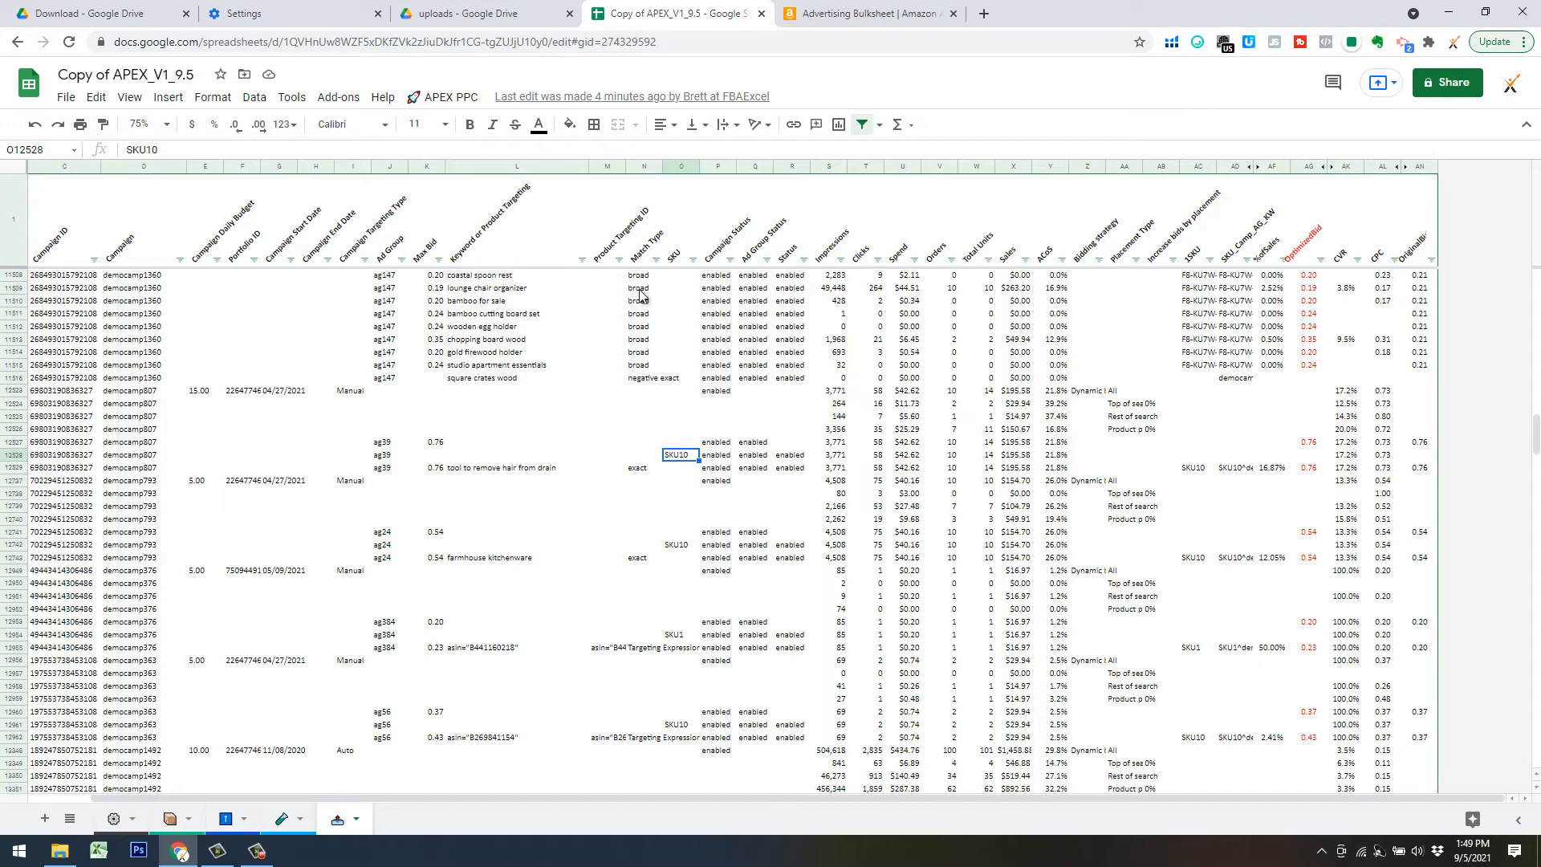
click(443, 97)
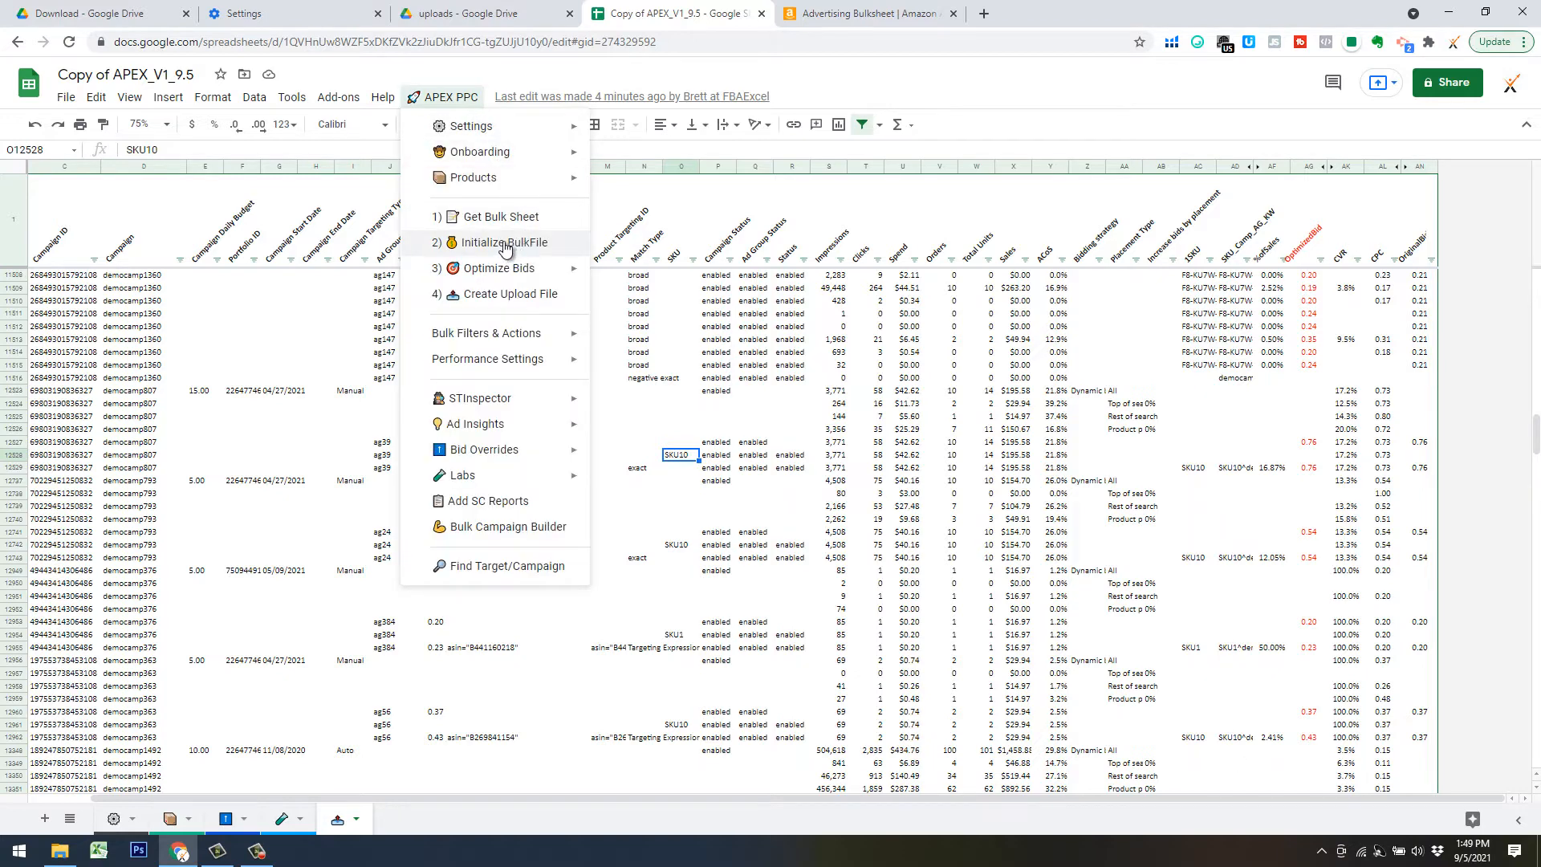
click(712, 479)
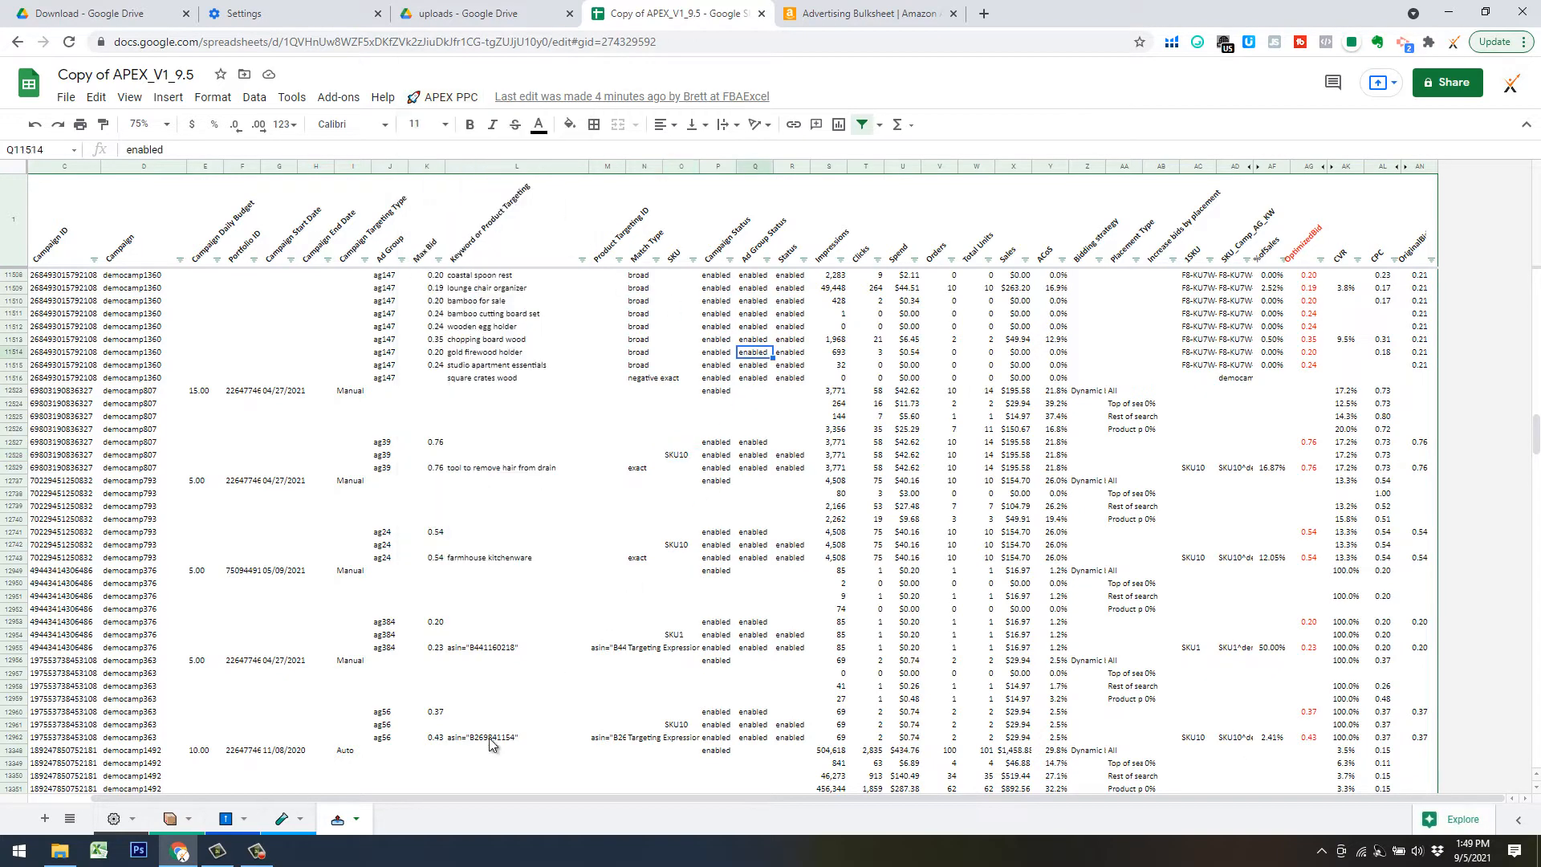
Return to the APEX Labs sheet and fill Ad Insight Tile #1 with the Ad Group Breakdown.
click(282, 819)
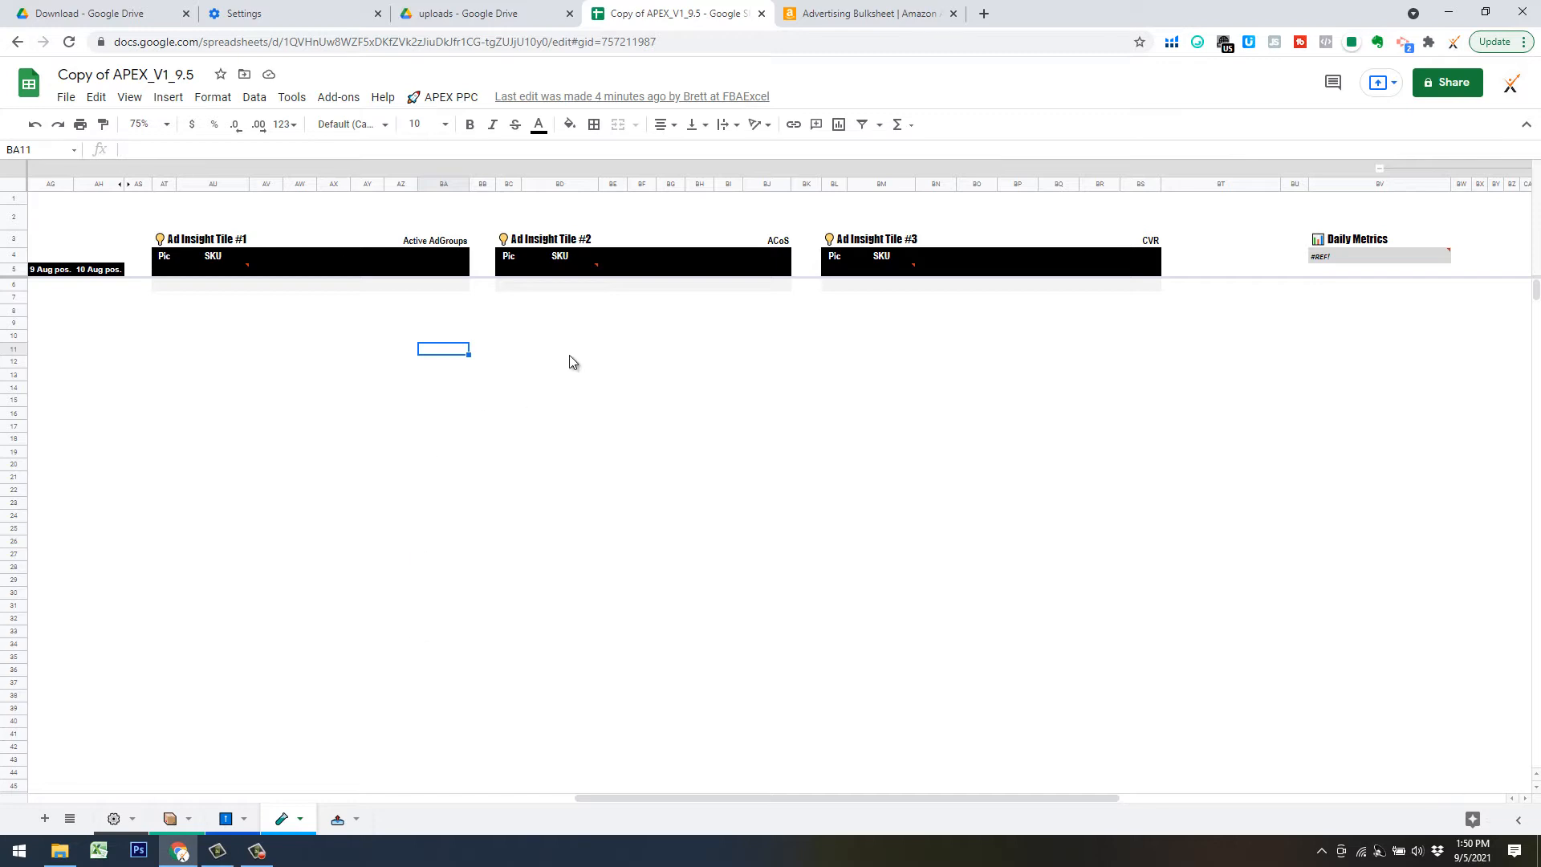
click(443, 97)
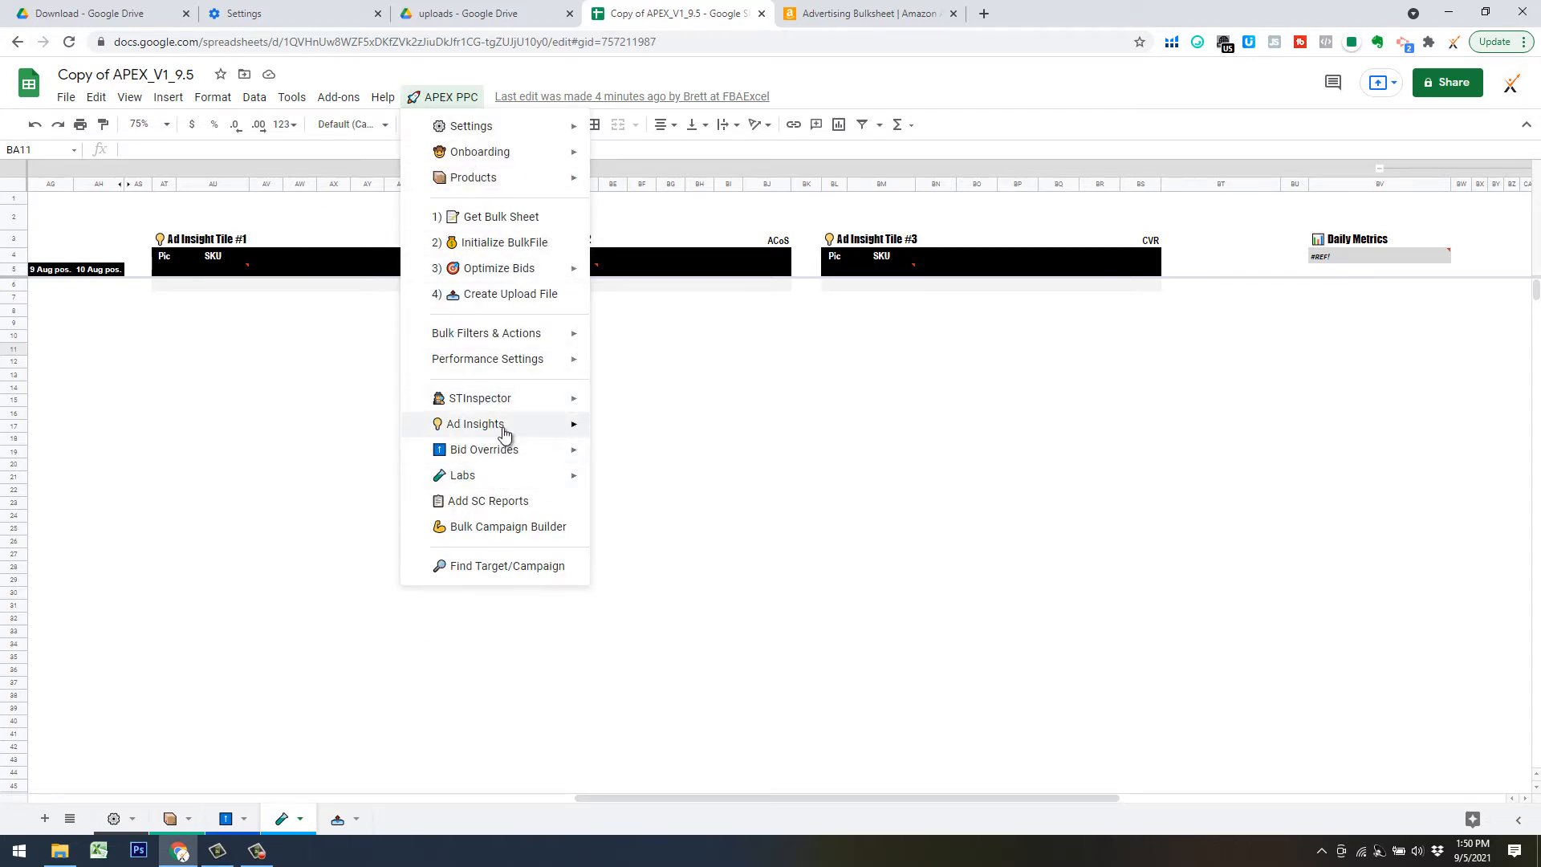
mouse_move(697, 474)
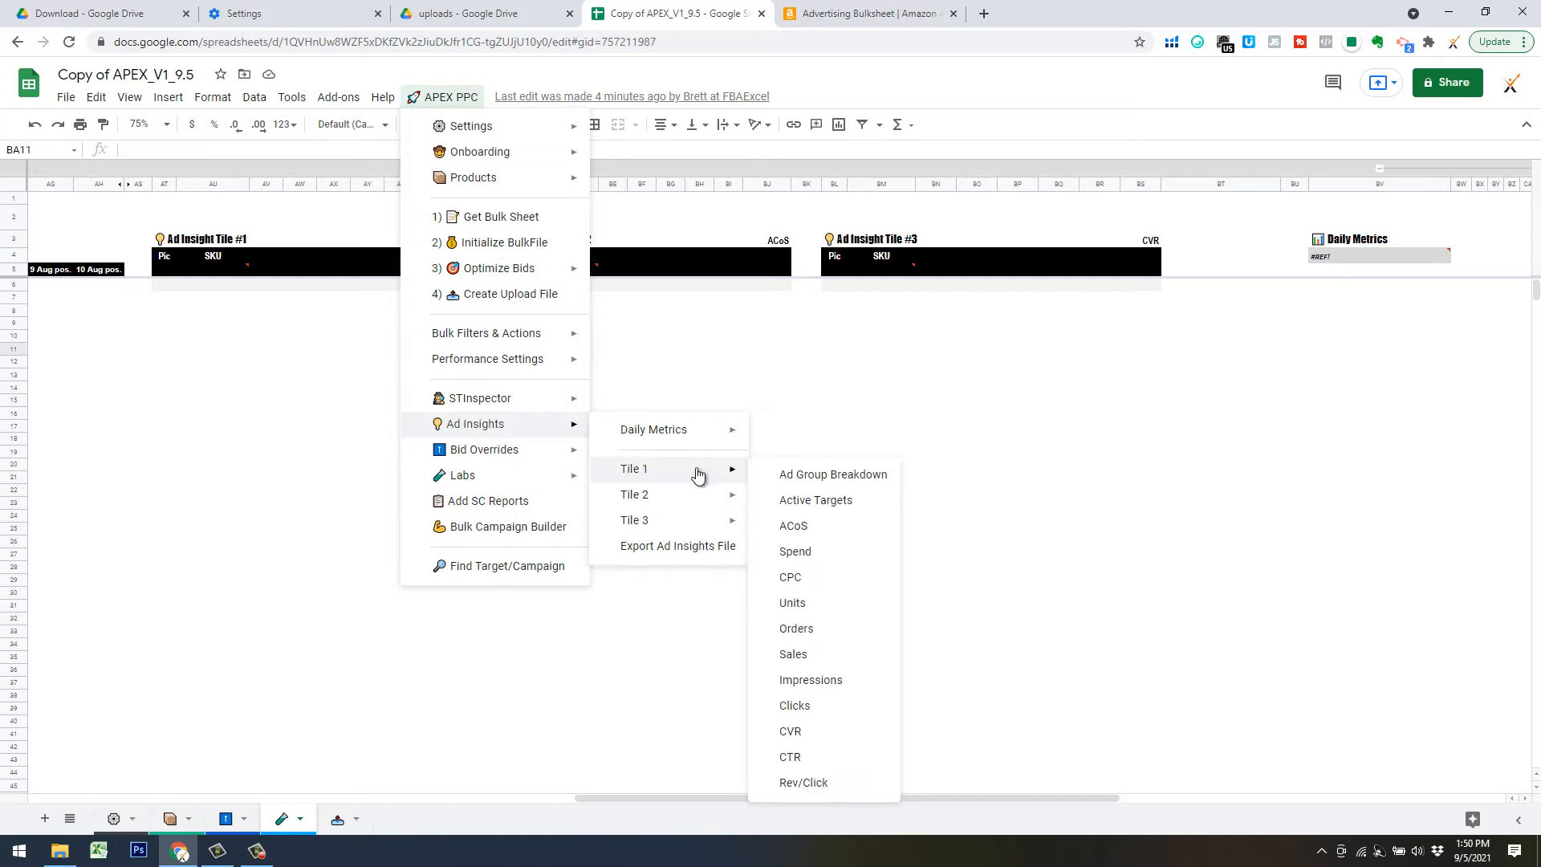
click(803, 475)
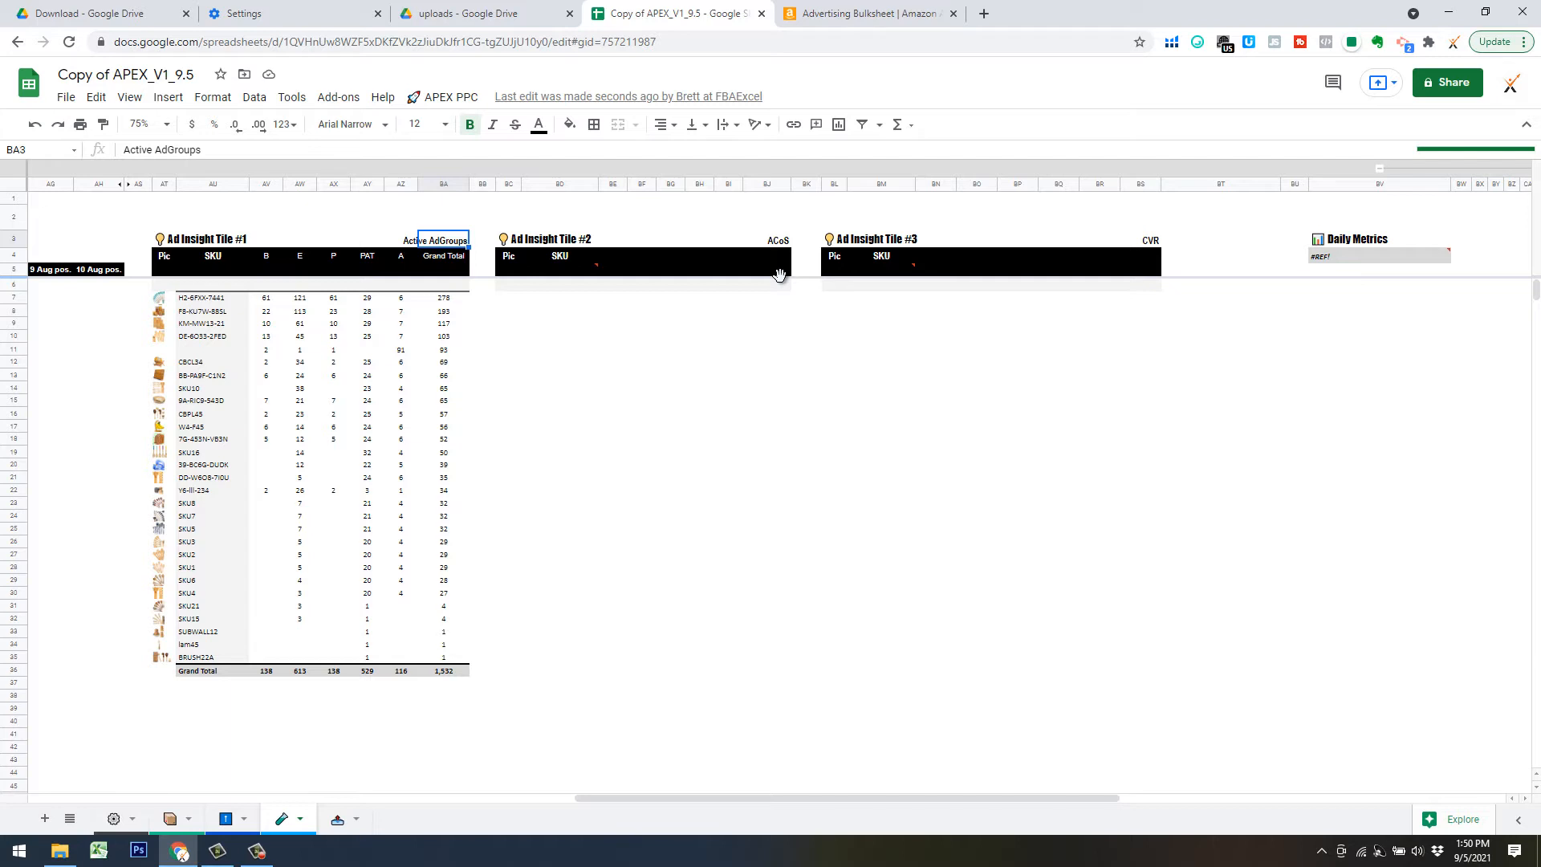
click(377, 217)
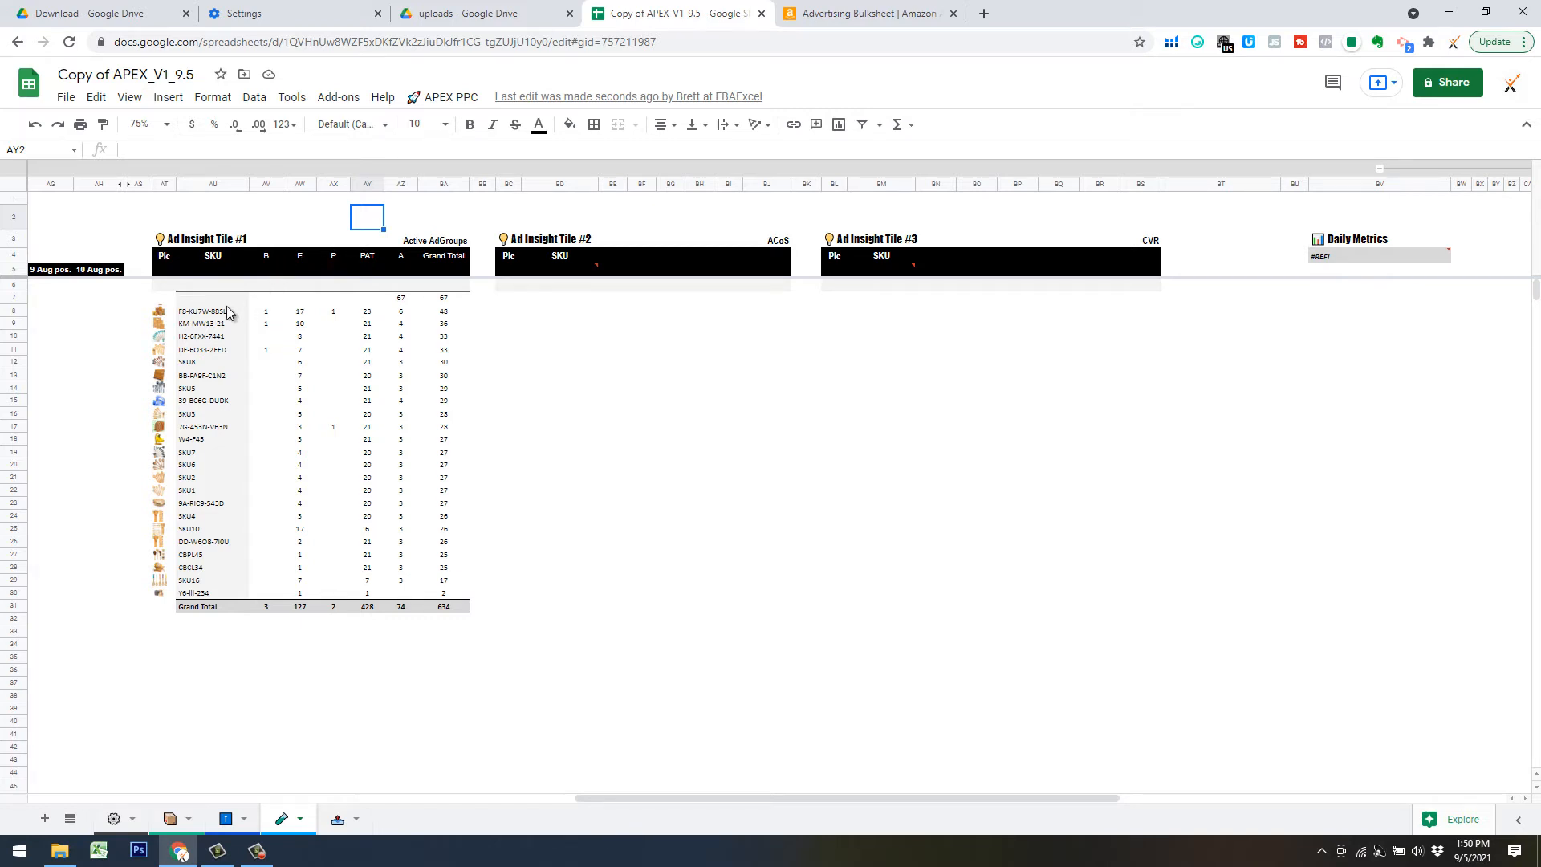
Drill into the PAT count of SKU 7G-453N-VB3N in Tile #1, and delete the generated detail sheet.
click(161, 300)
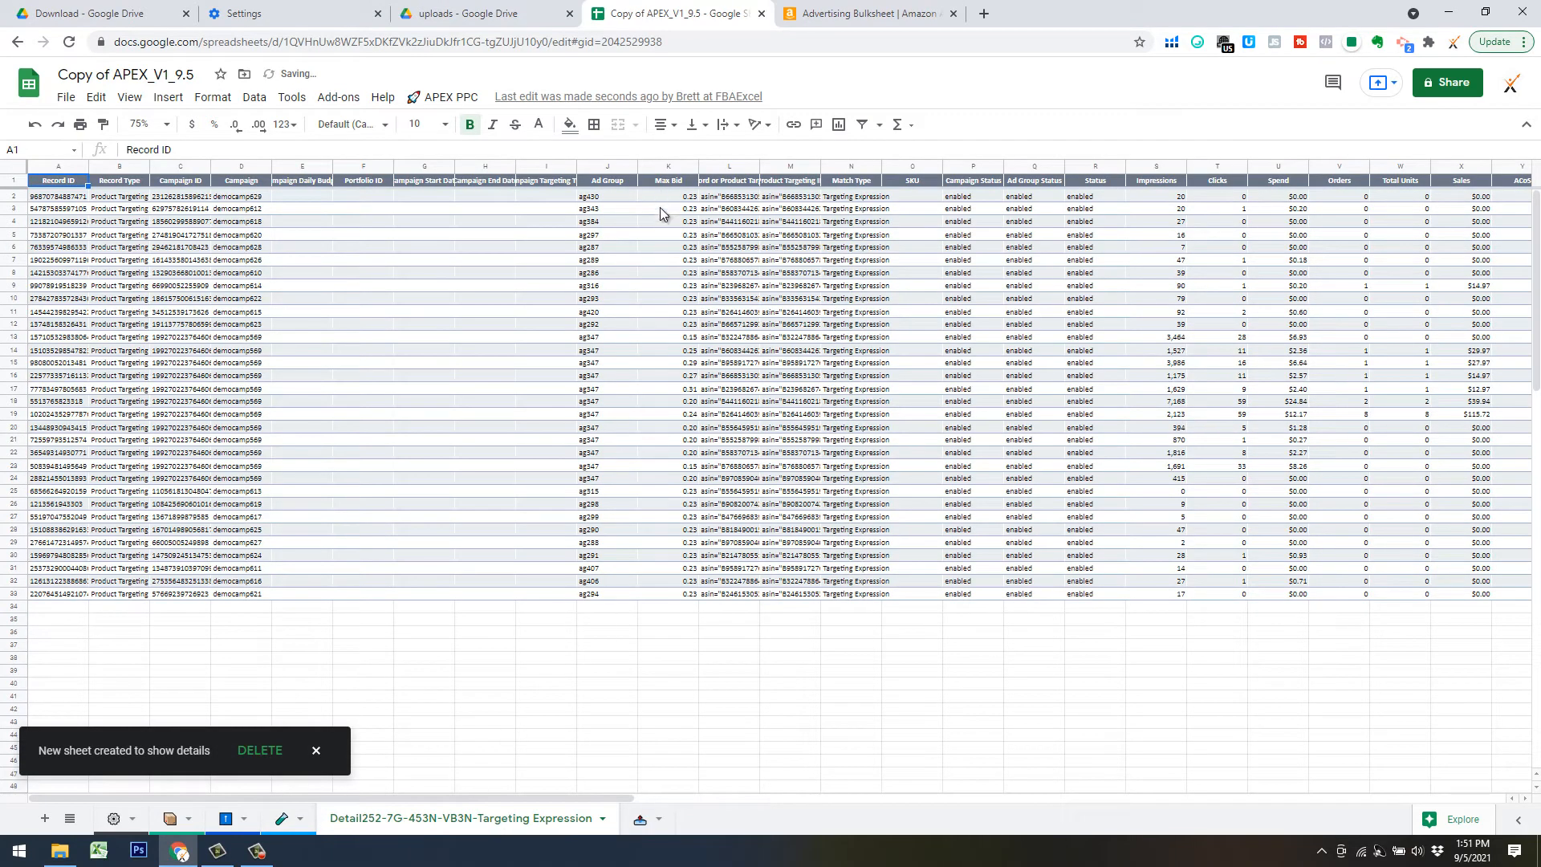
click(601, 818)
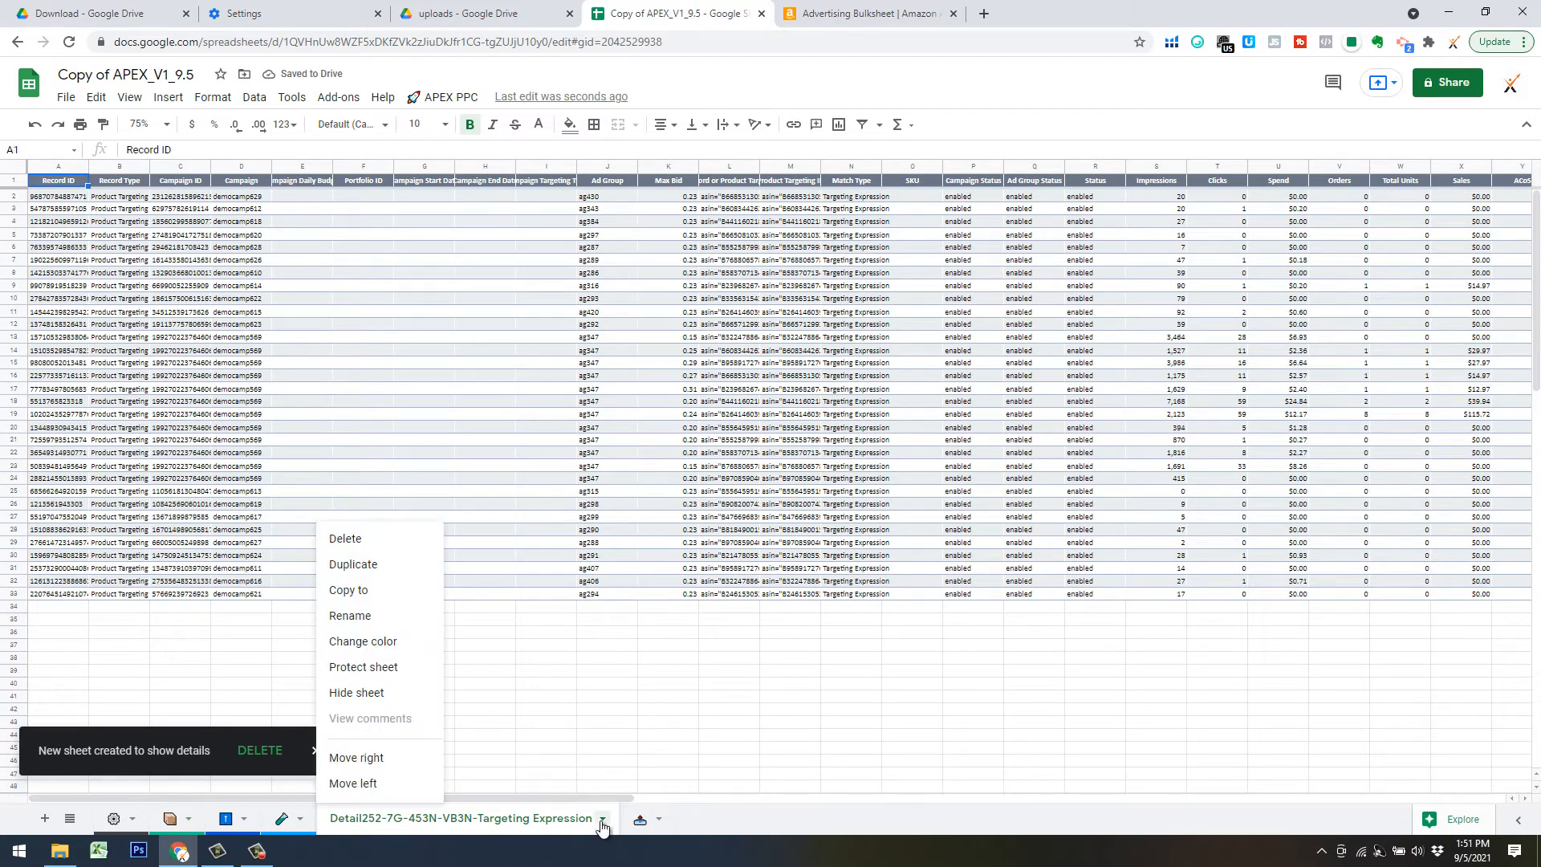
click(351, 546)
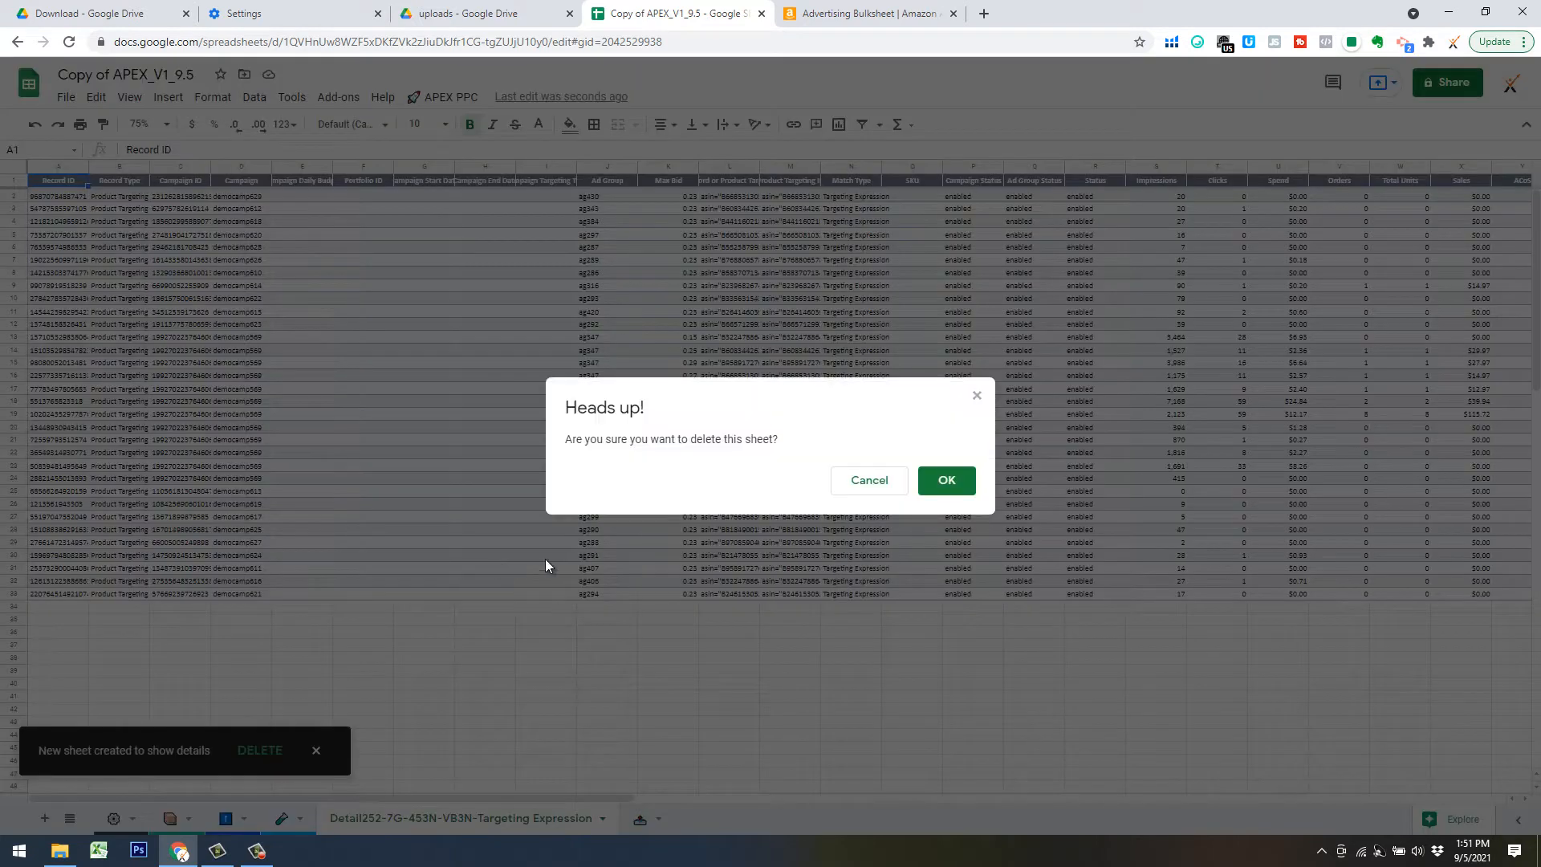
key(Return)
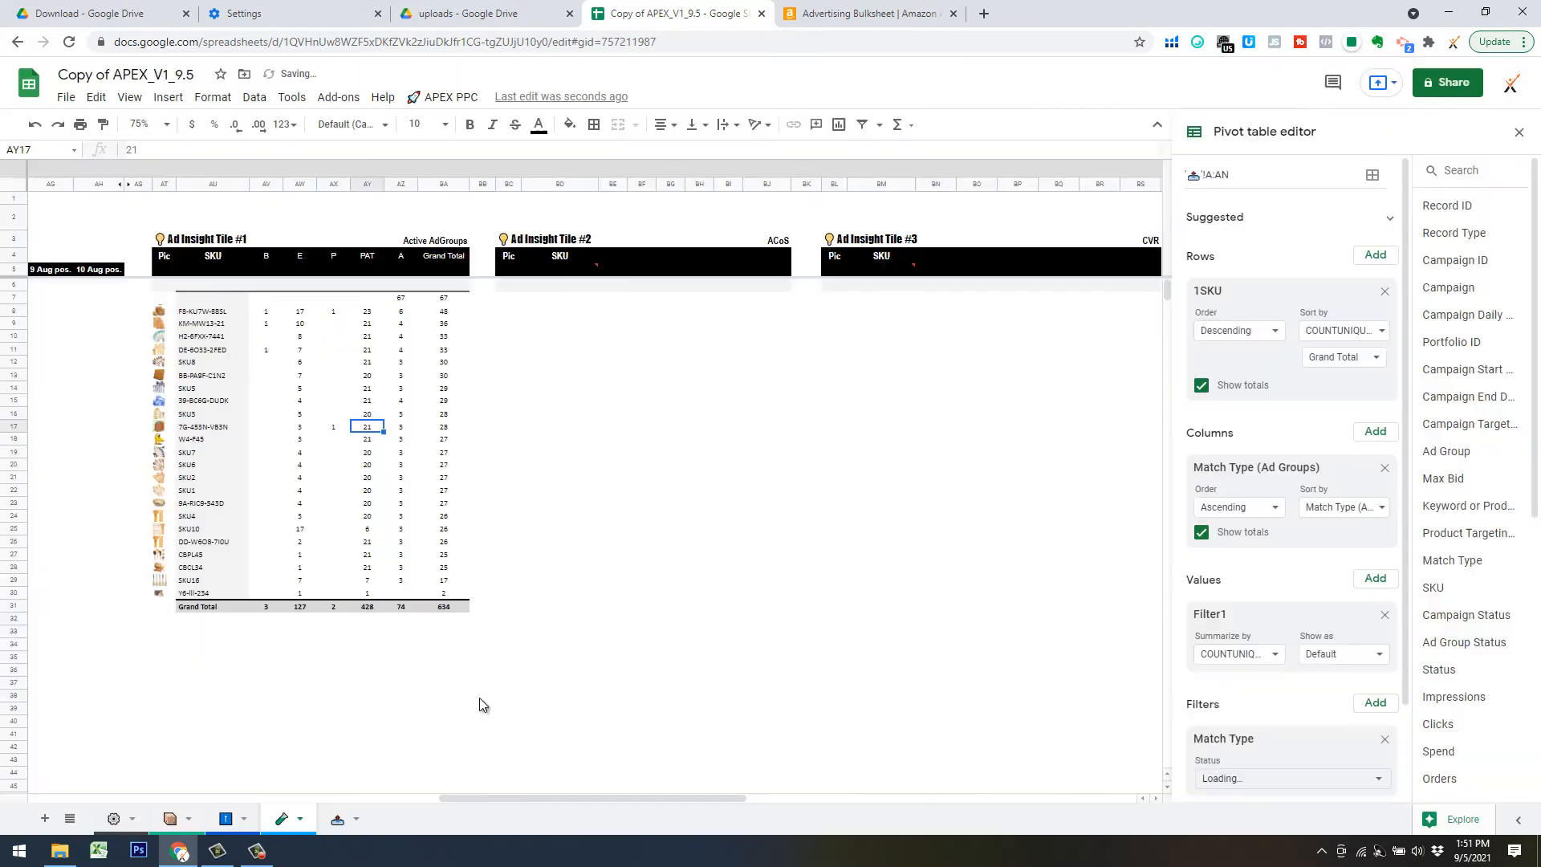
click(571, 581)
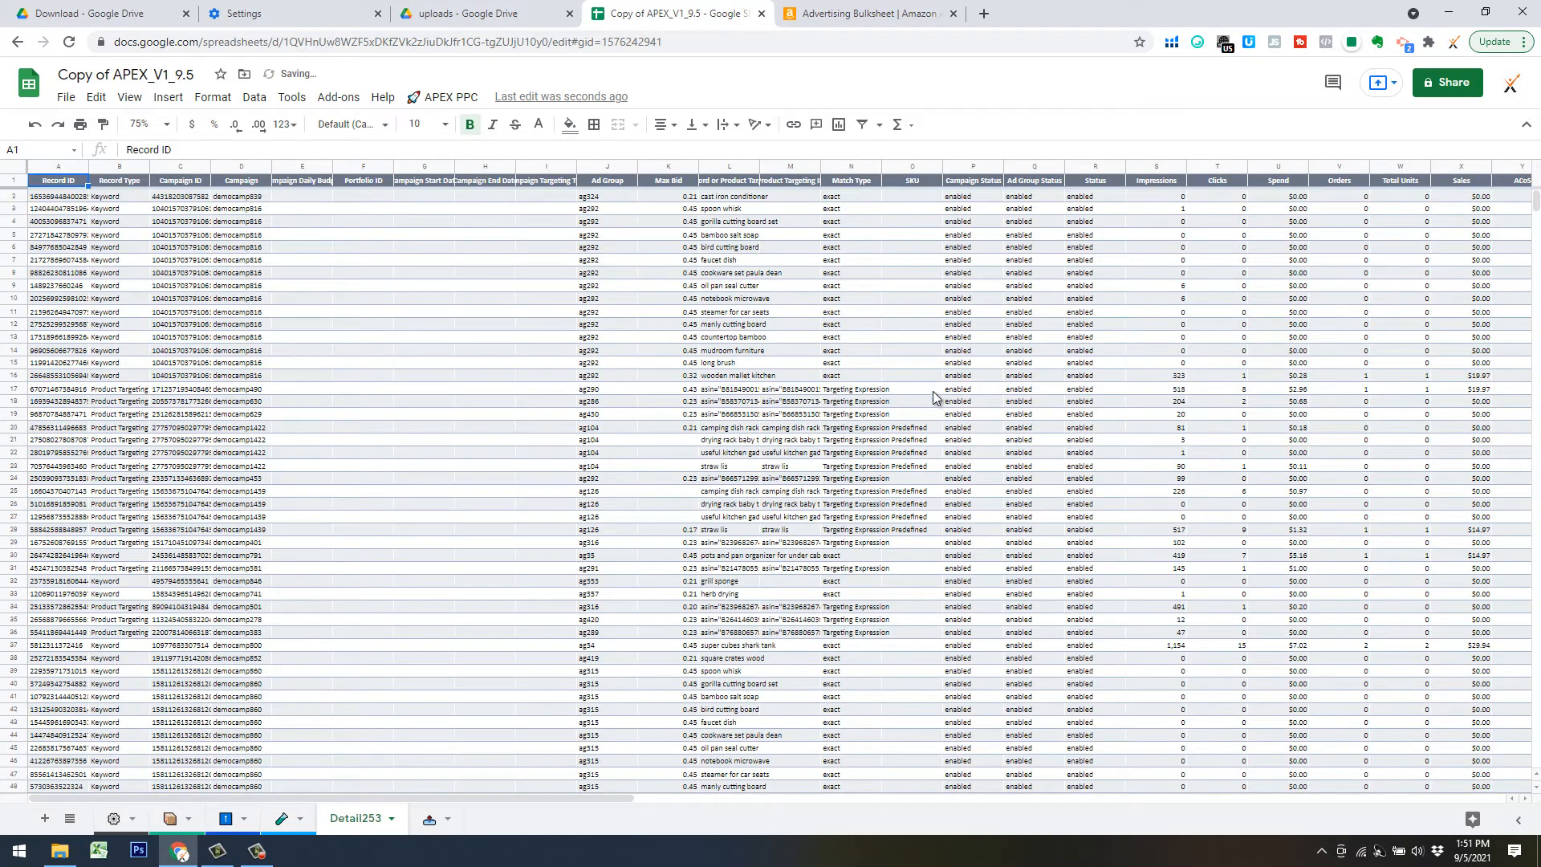
Add a filter to the data in the Detail253 sheet and sort the rows by Orders, Z → A.
click(1341, 179)
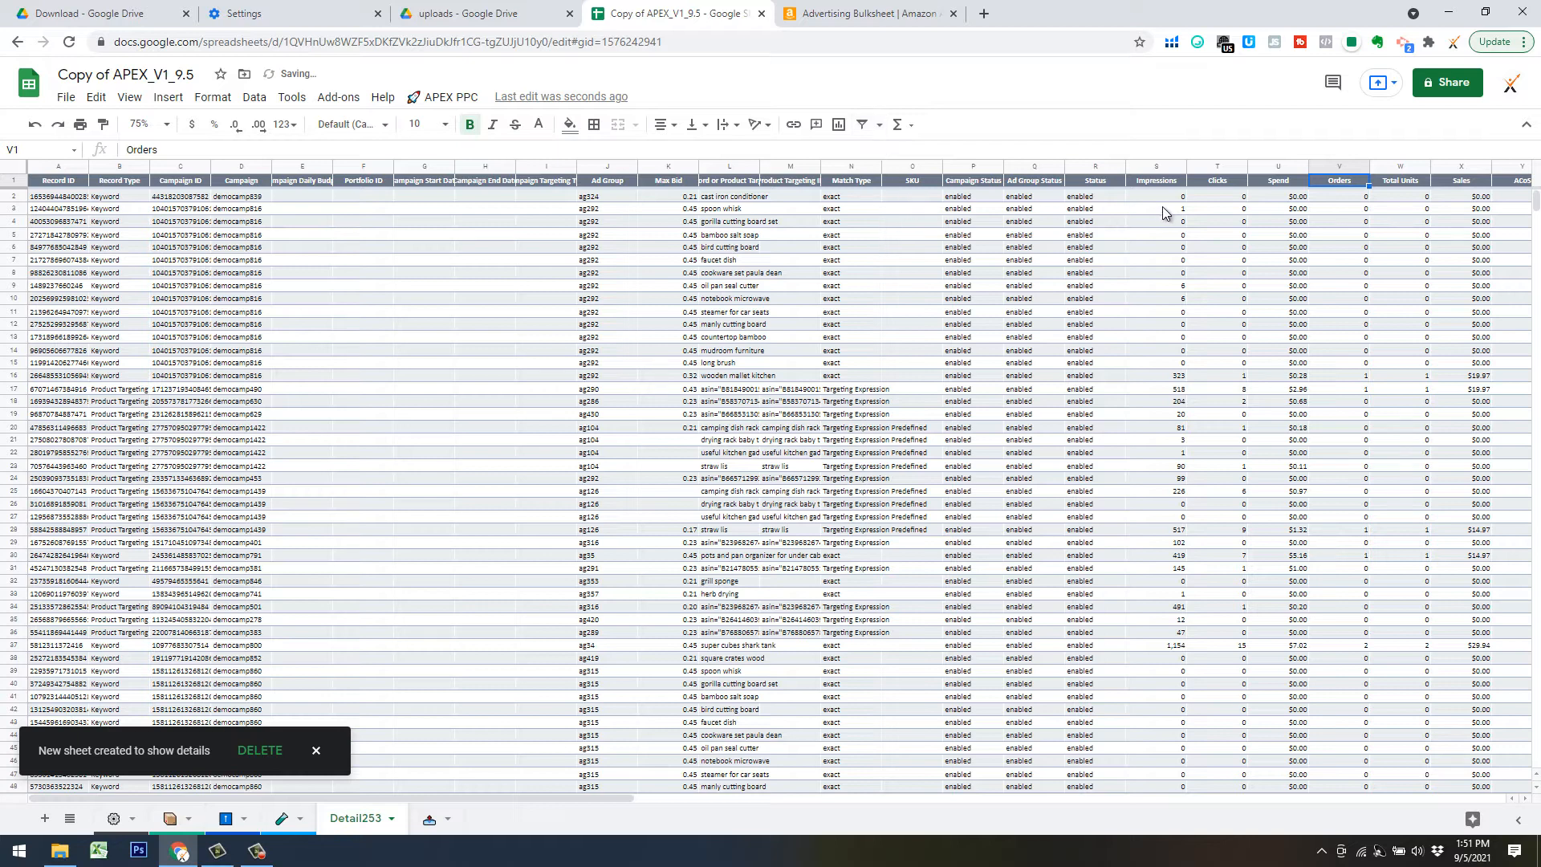
key(ctrl+shift+l)
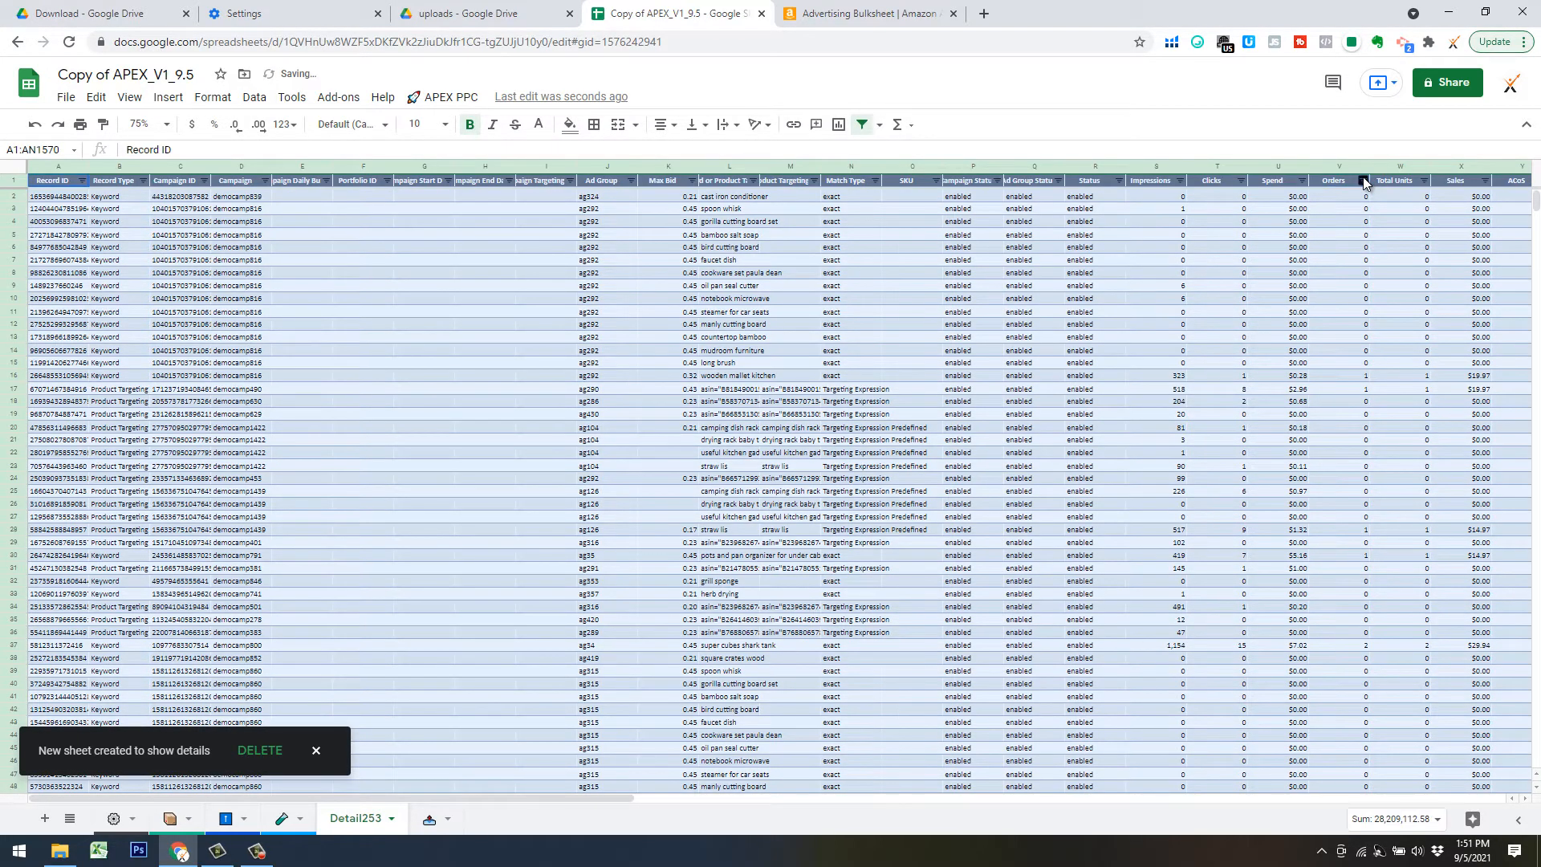
click(1364, 180)
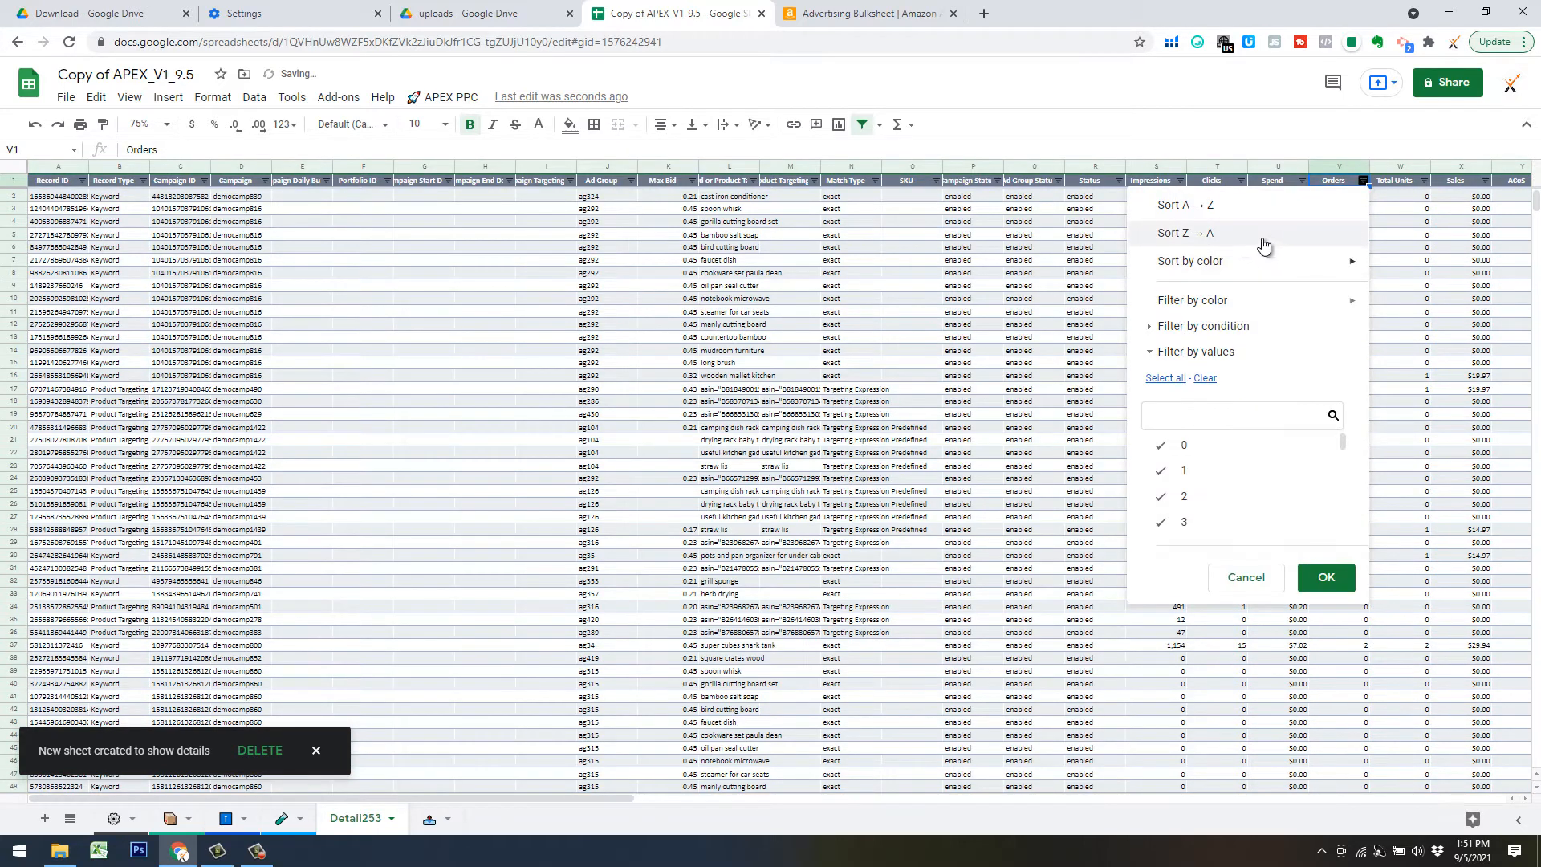
click(1337, 232)
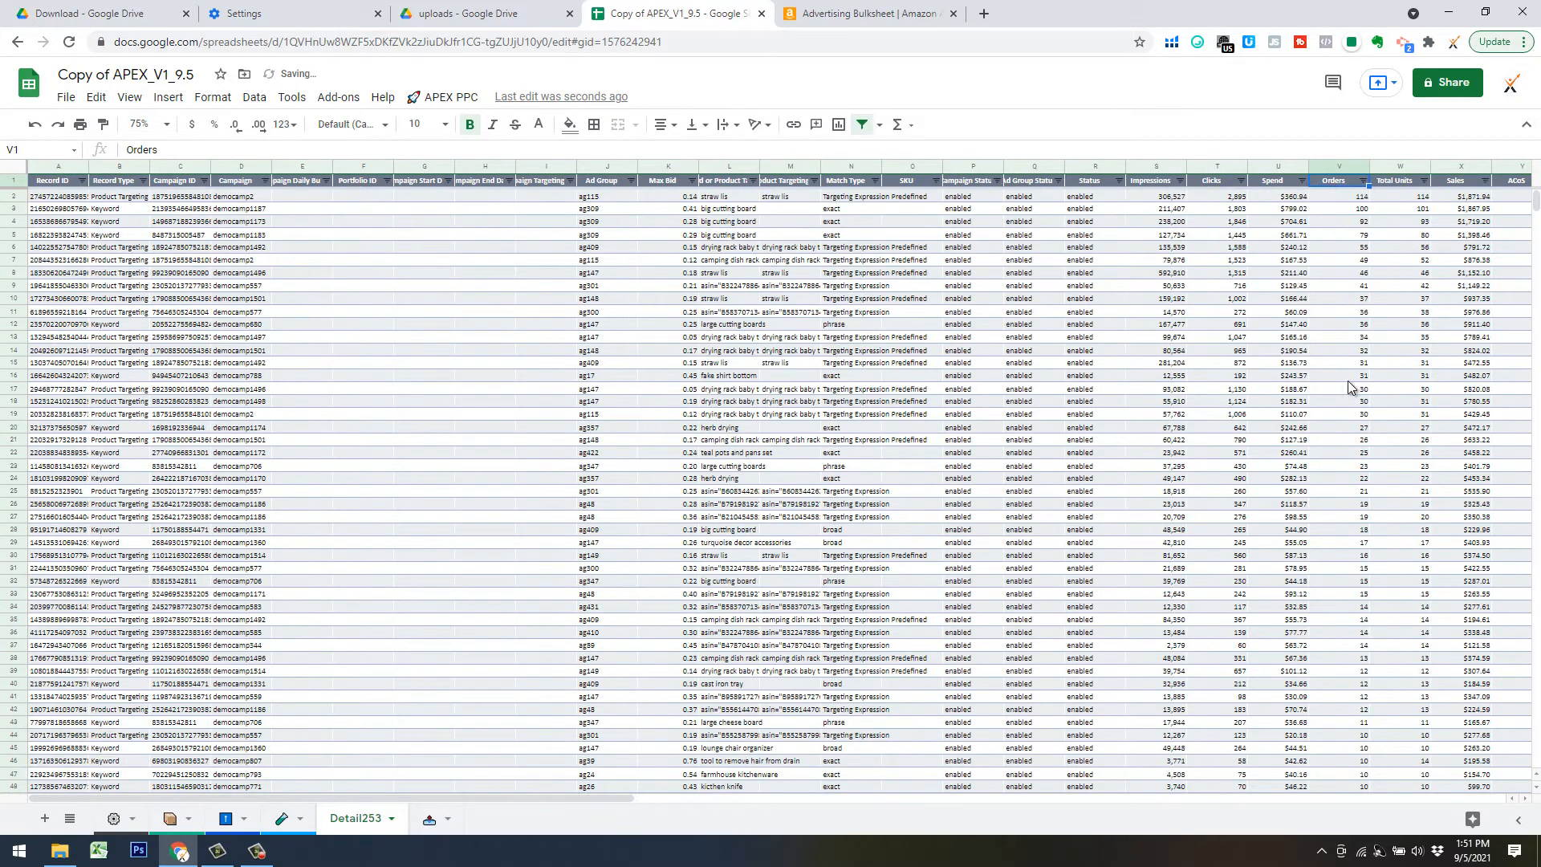
Check the sum of the whole Orders column, and of its highest rows by selecting V2:V68.
drag(581, 795, 800, 790)
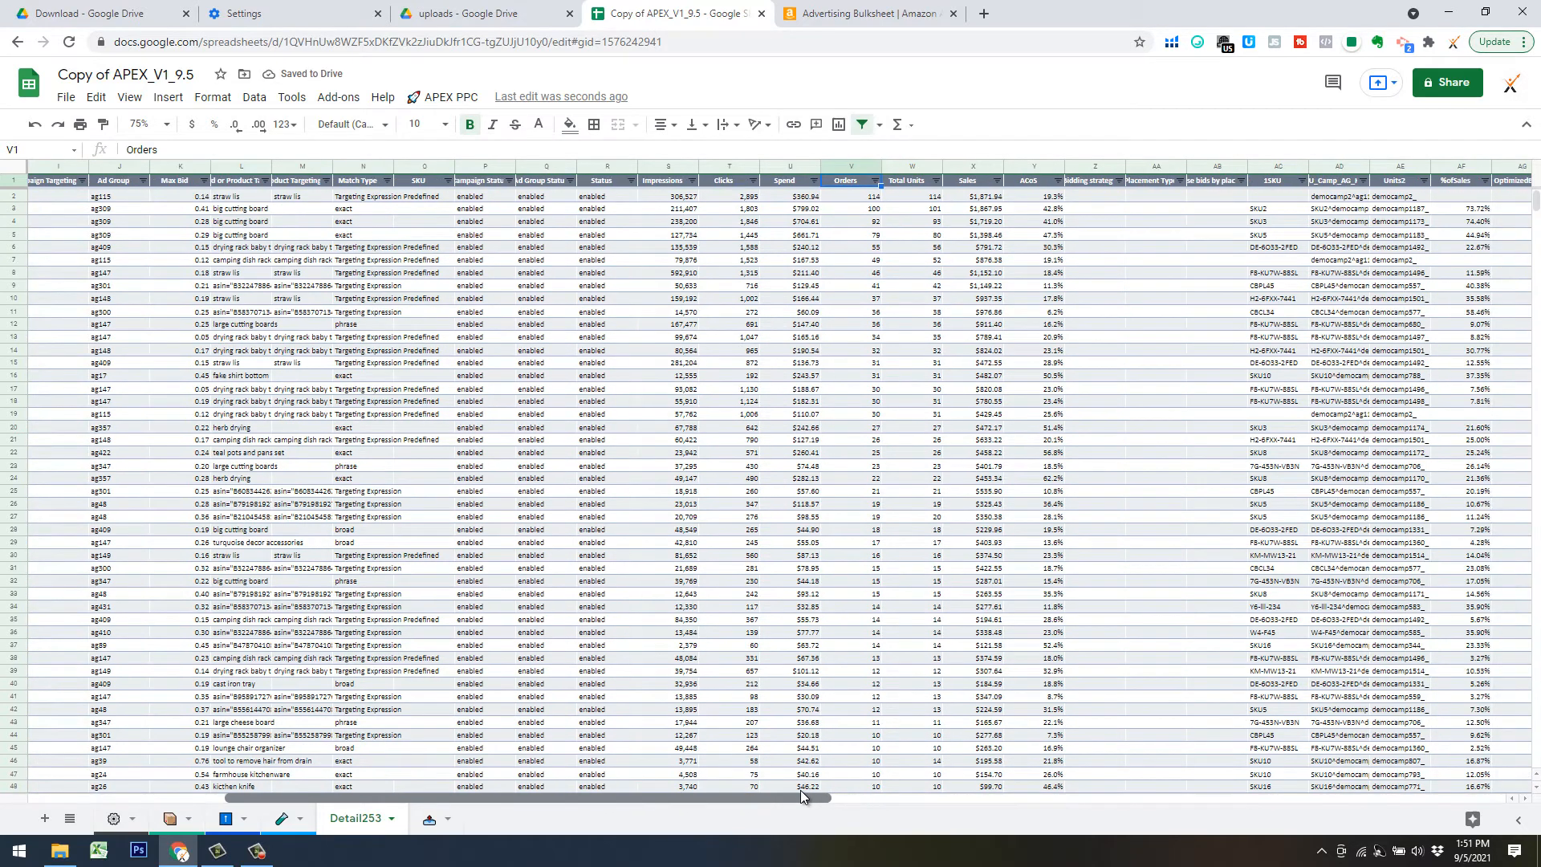
click(851, 166)
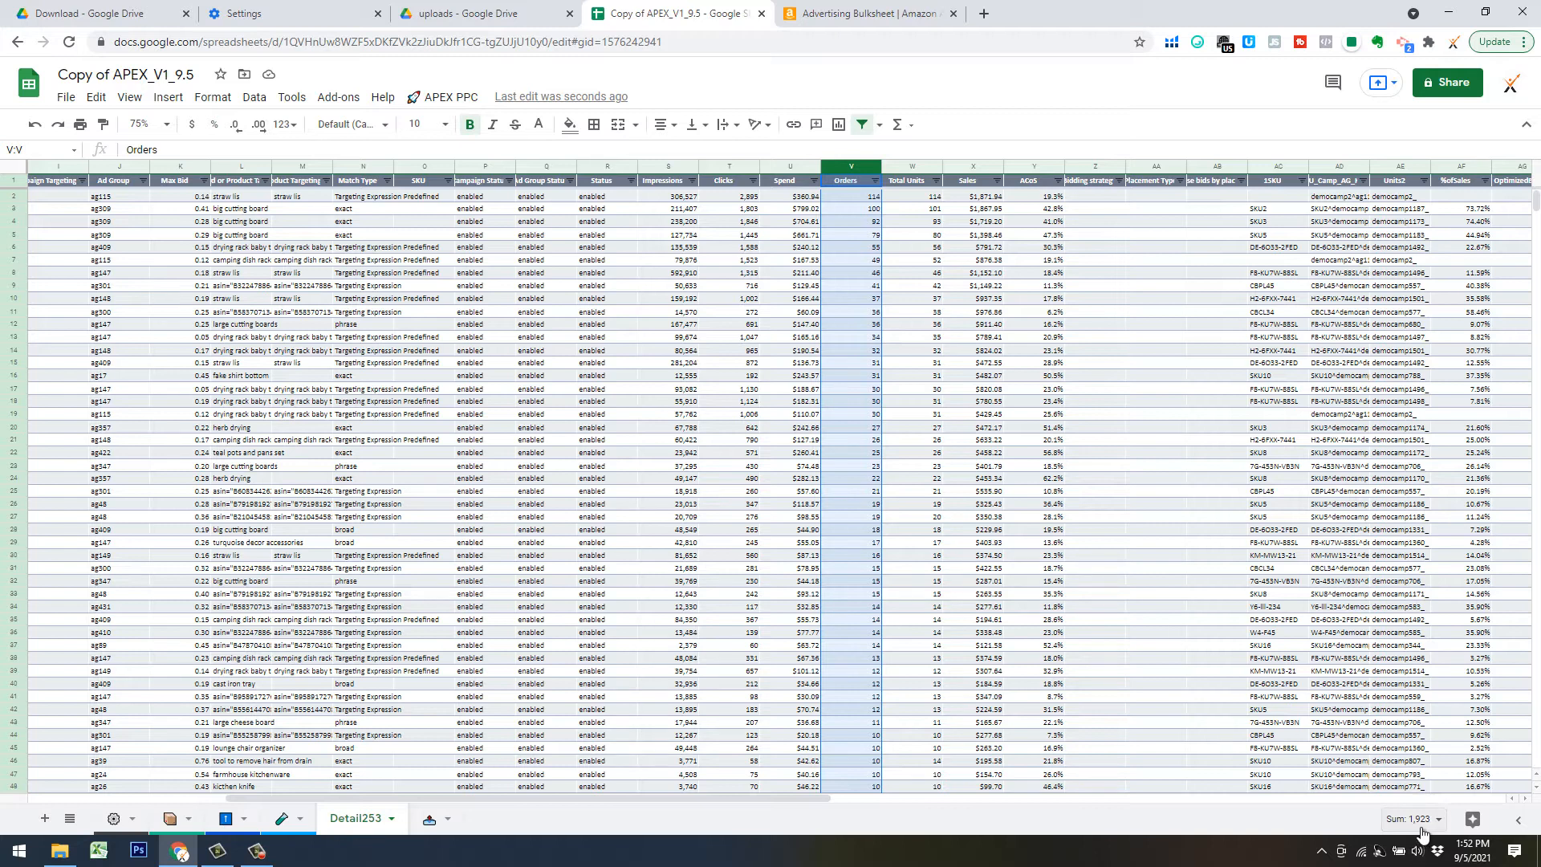
click(871, 197)
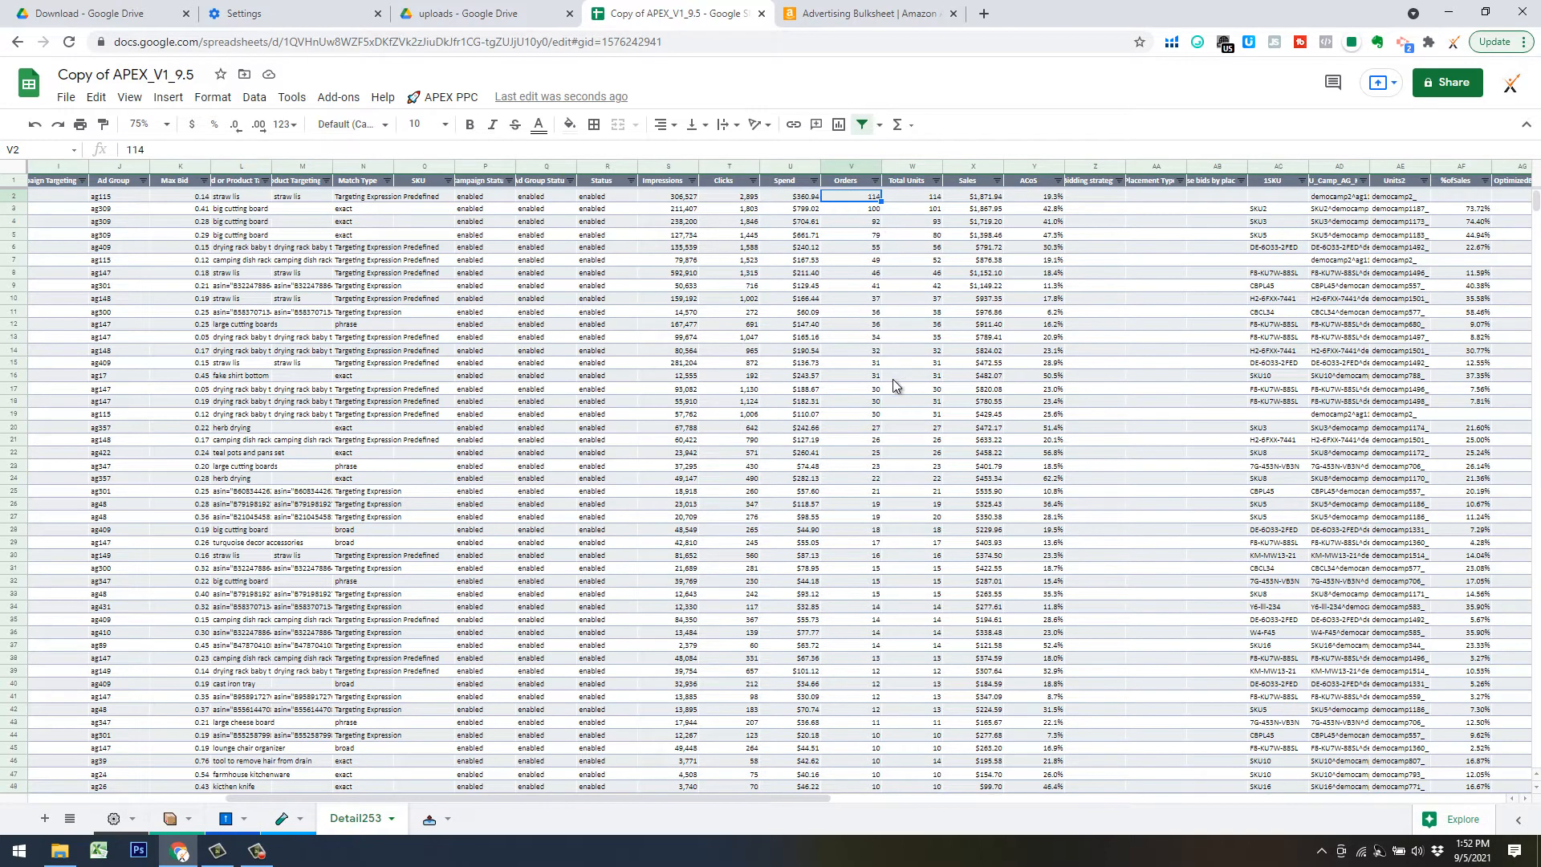
scroll(898, 386, down, 2)
shift+click(875, 735)
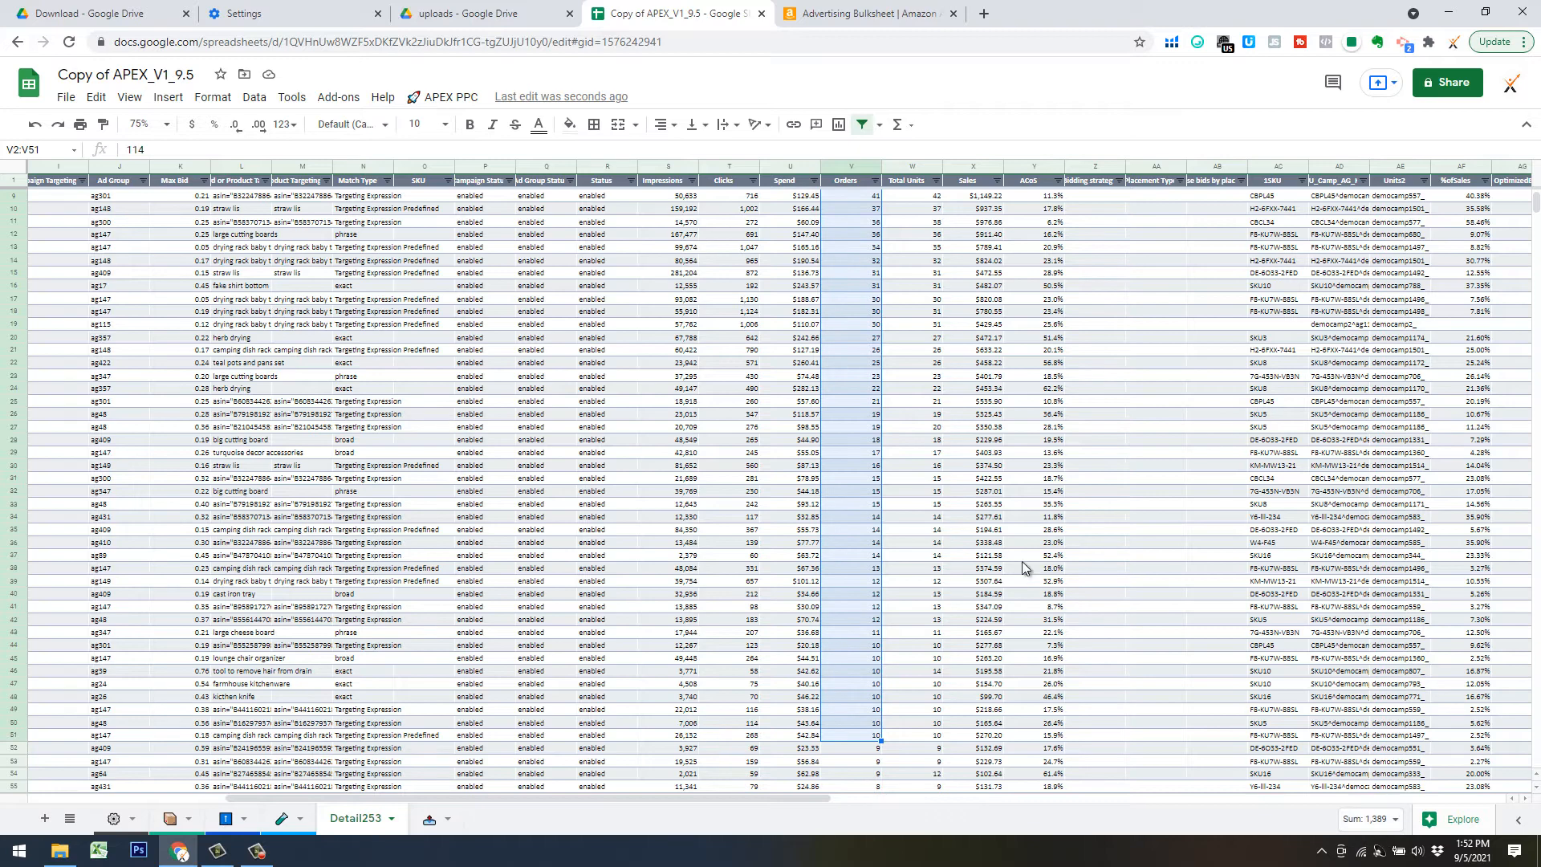
scroll(945, 573, down, 5)
shift+click(876, 736)
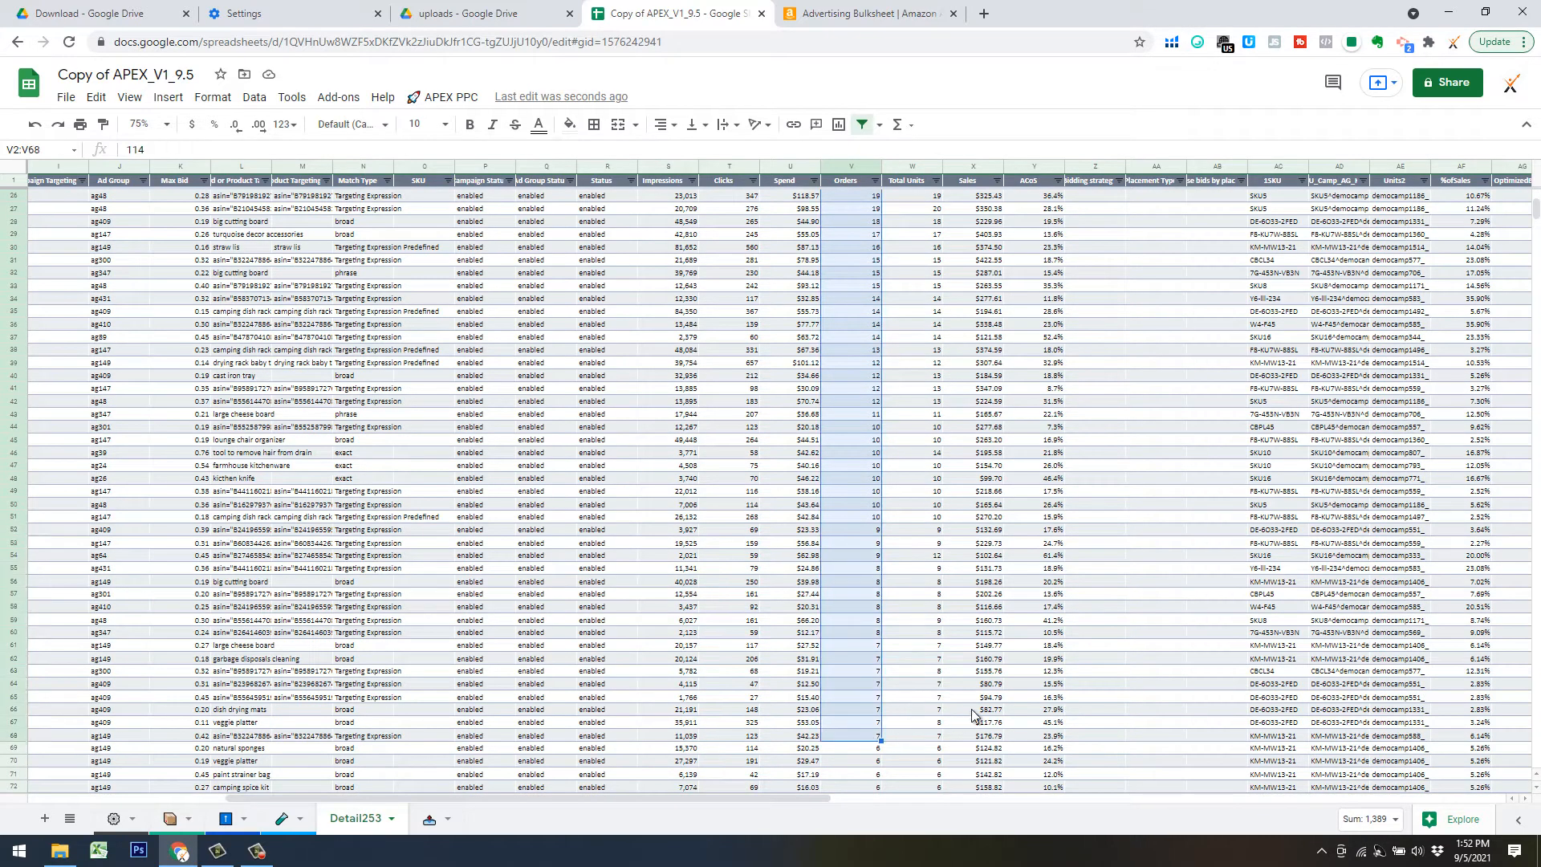
Review the selected top-order rows in V2:V68, ending back at the start of the sheet.
scroll(1043, 480, up, 2)
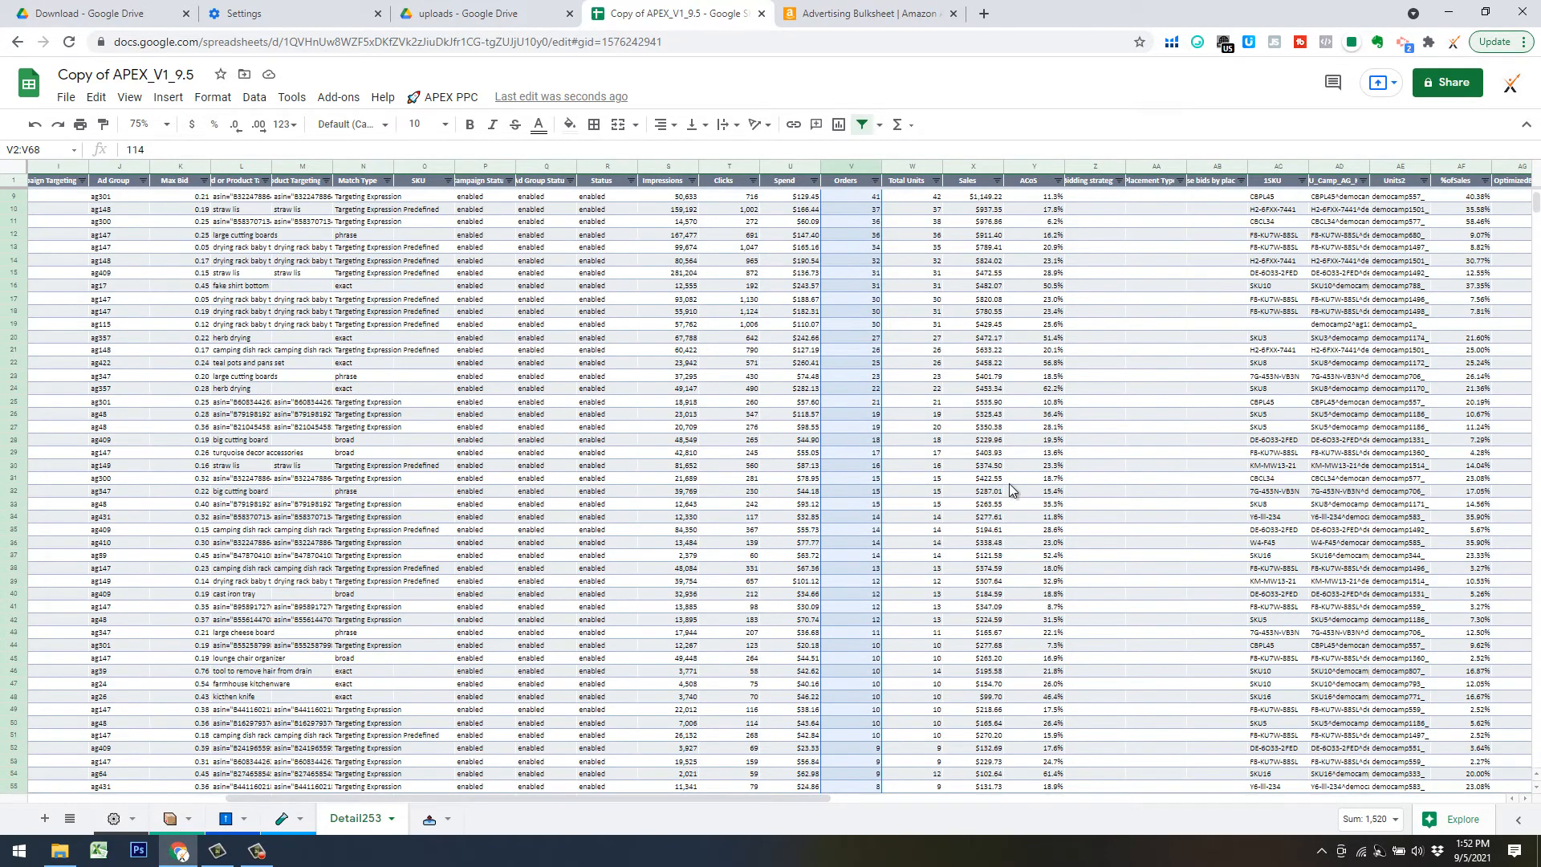
scroll(1004, 449, up, 6)
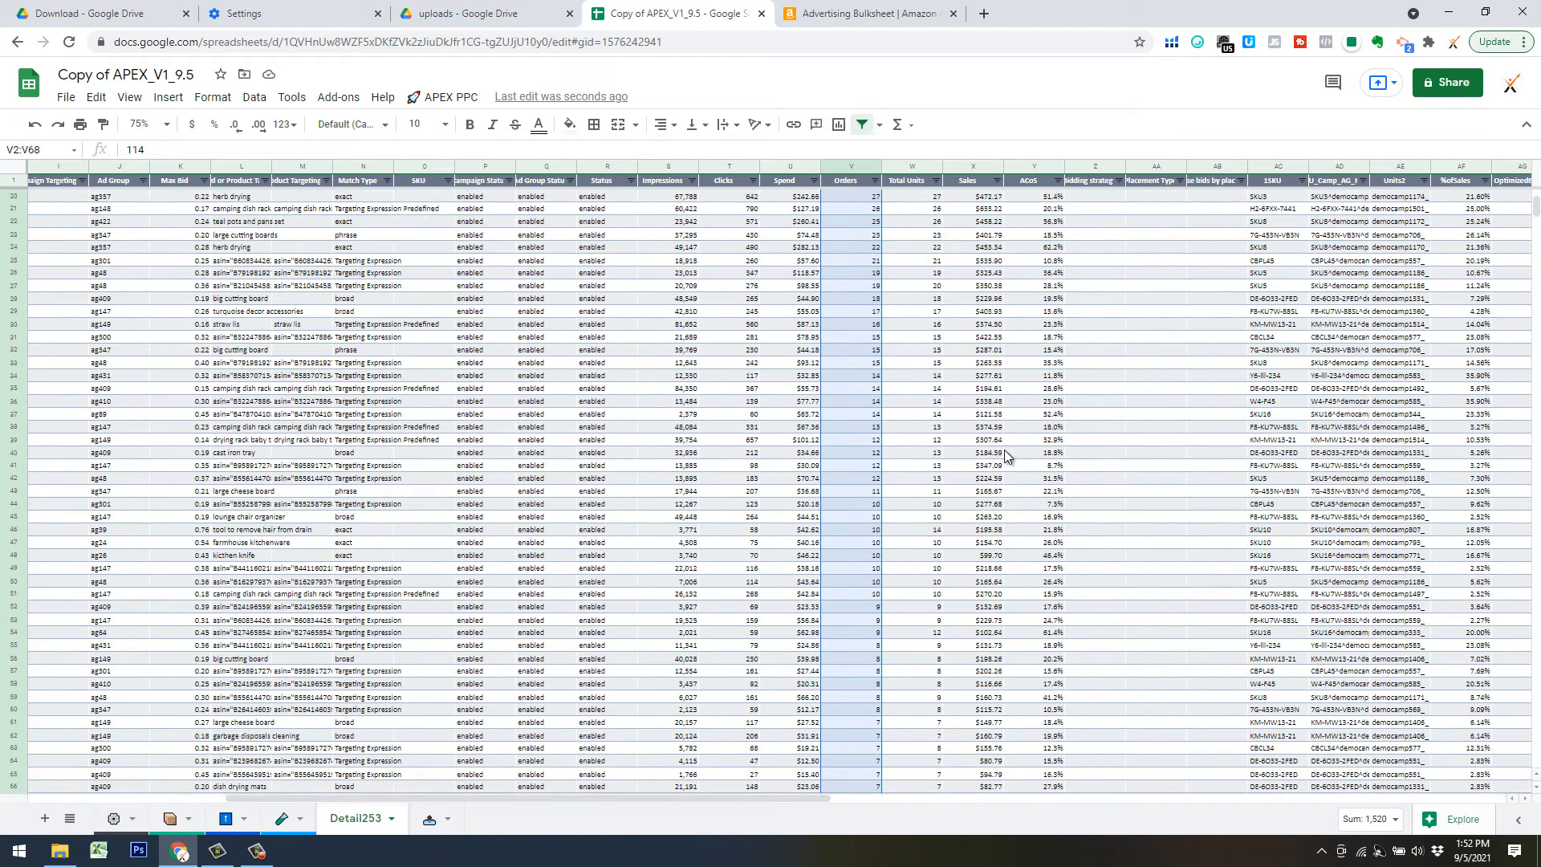
scroll(1004, 450, down, 6)
scroll(1004, 449, up, 5)
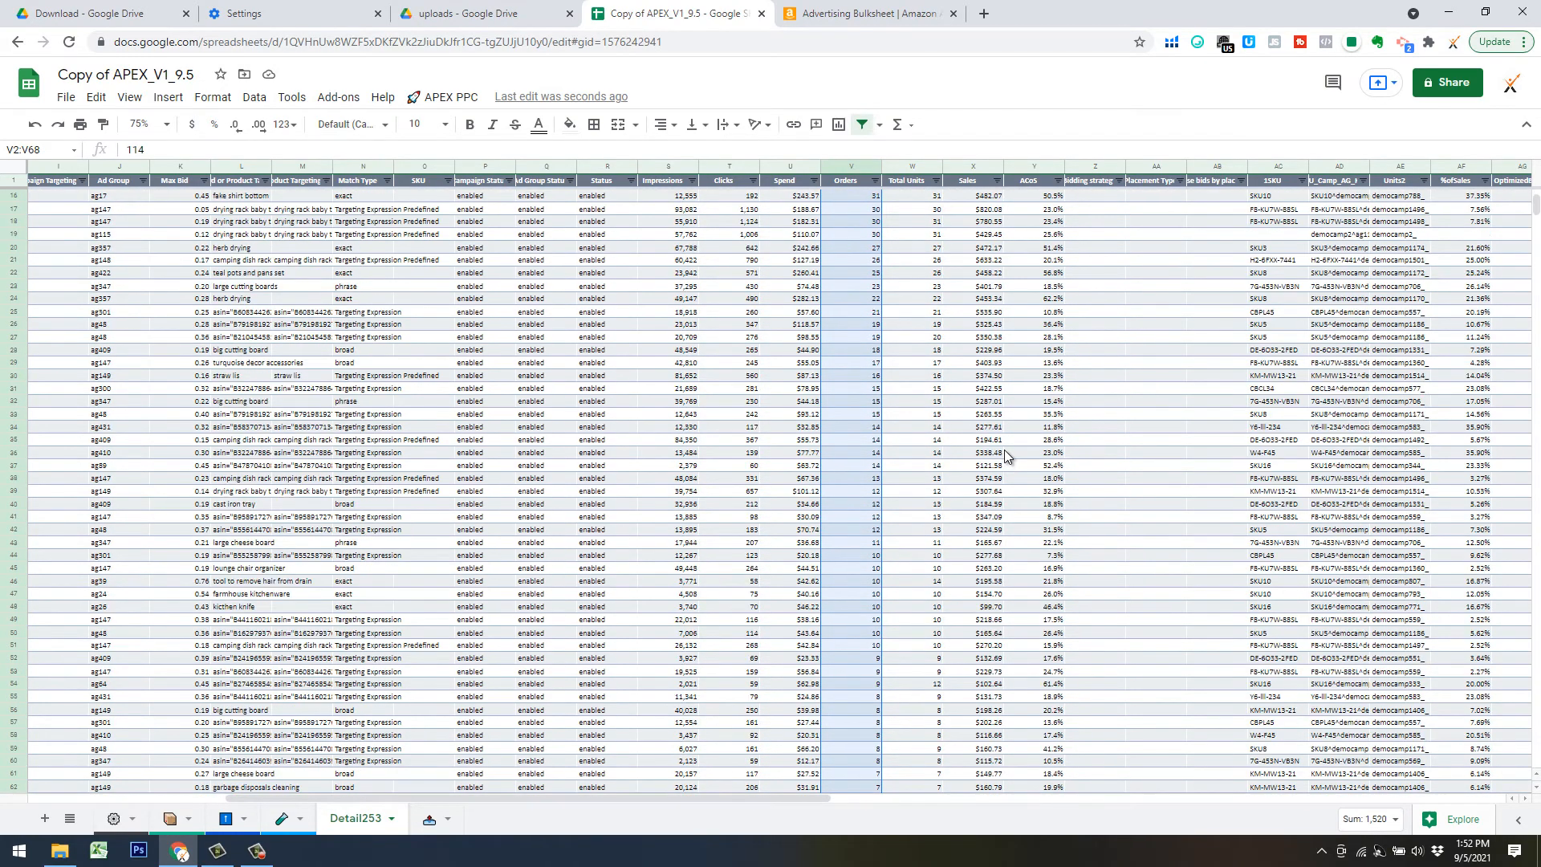
scroll(1004, 449, down, 5)
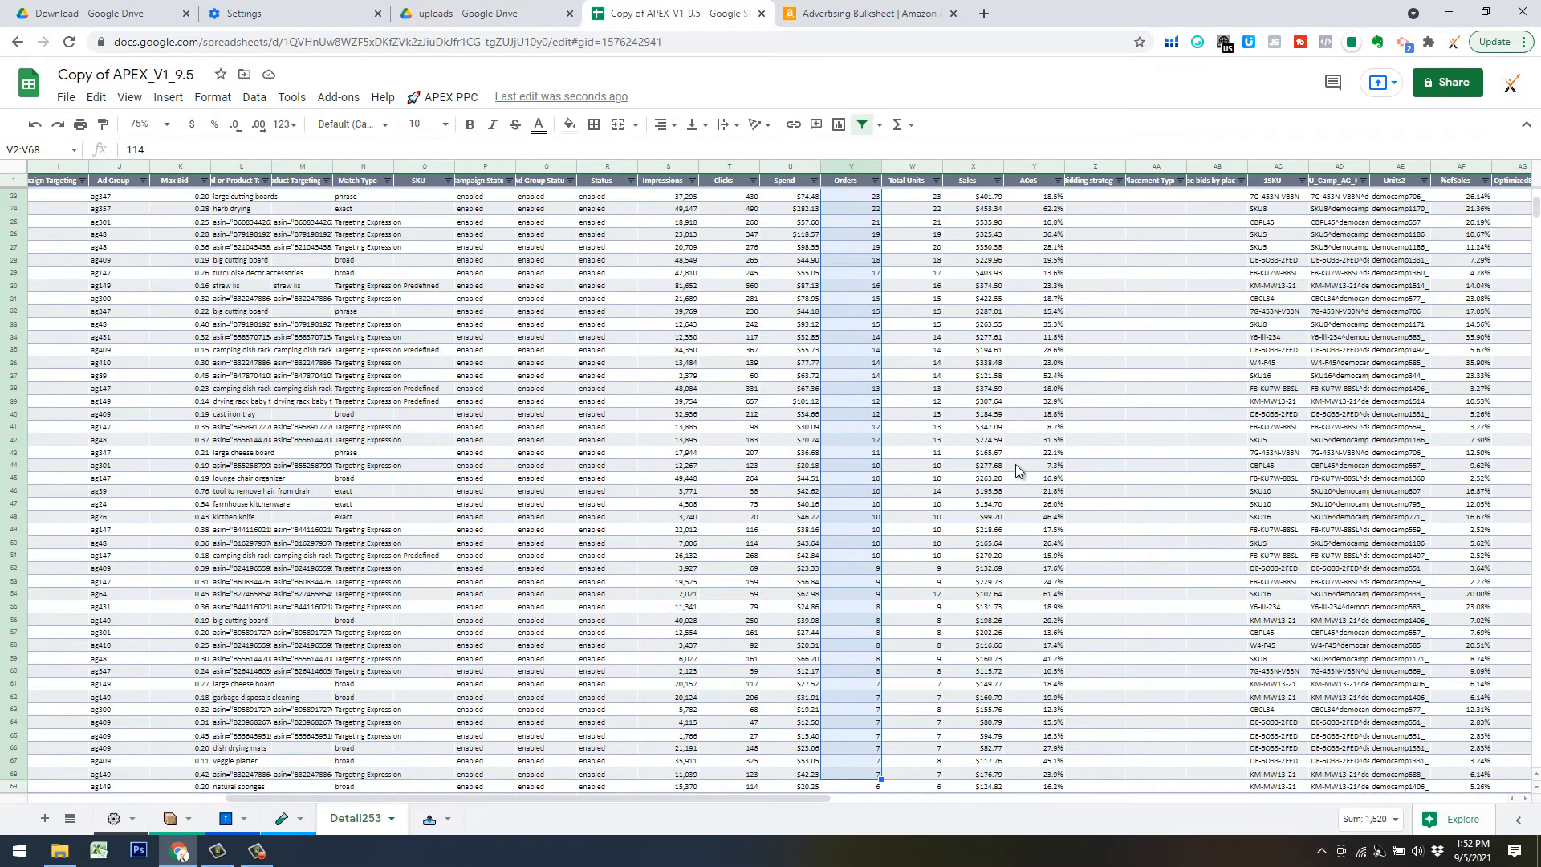
scroll(1014, 464, up, 7)
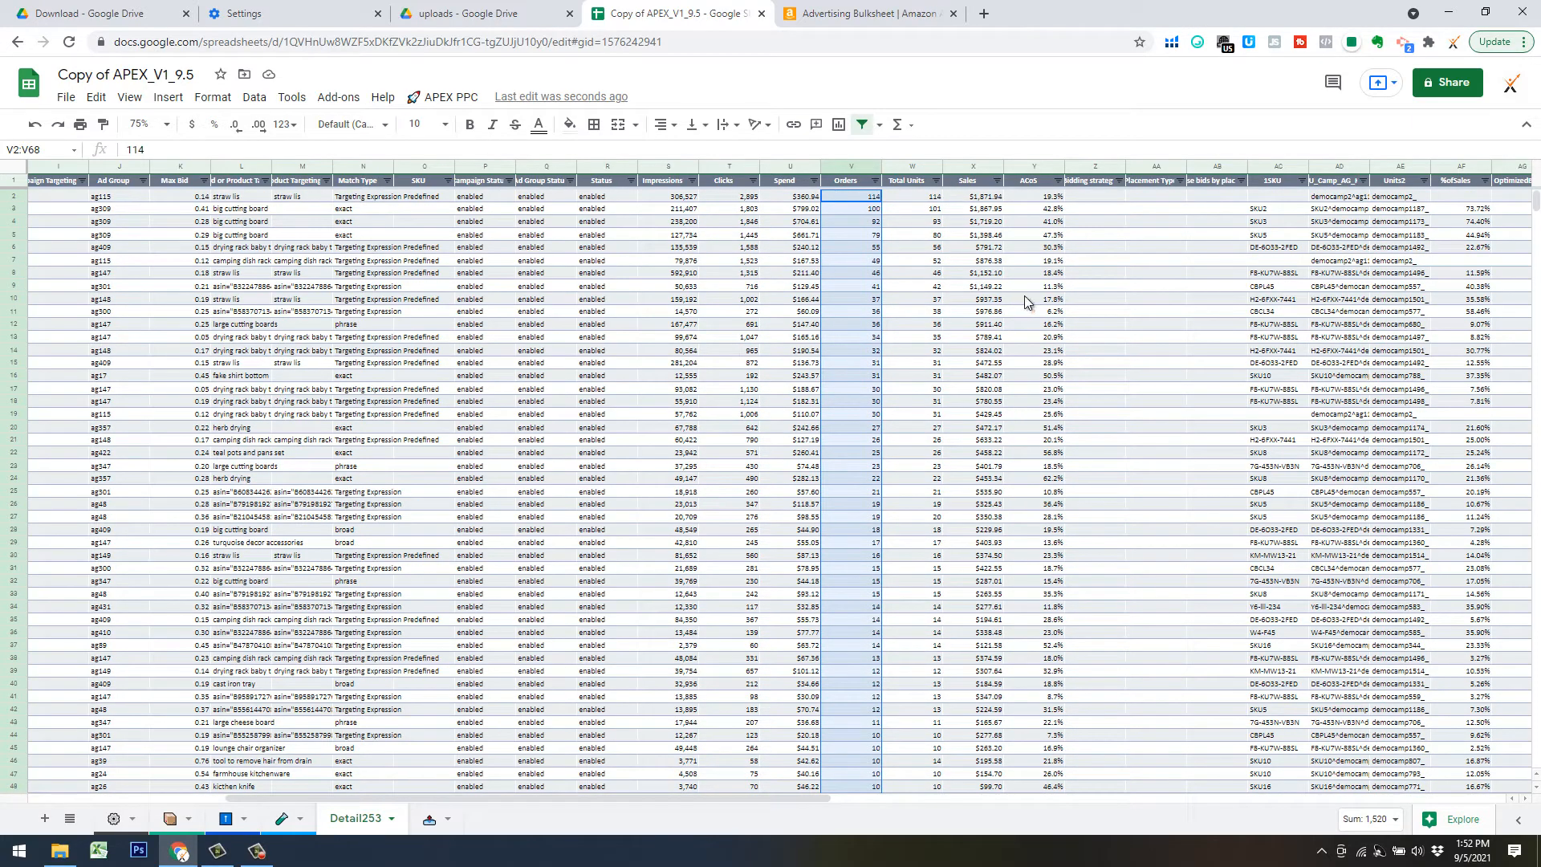
Look through the sorted Orders column from the highest rows down to the zero-order rows, ending back around row 68.
scroll(1089, 374, down, 20)
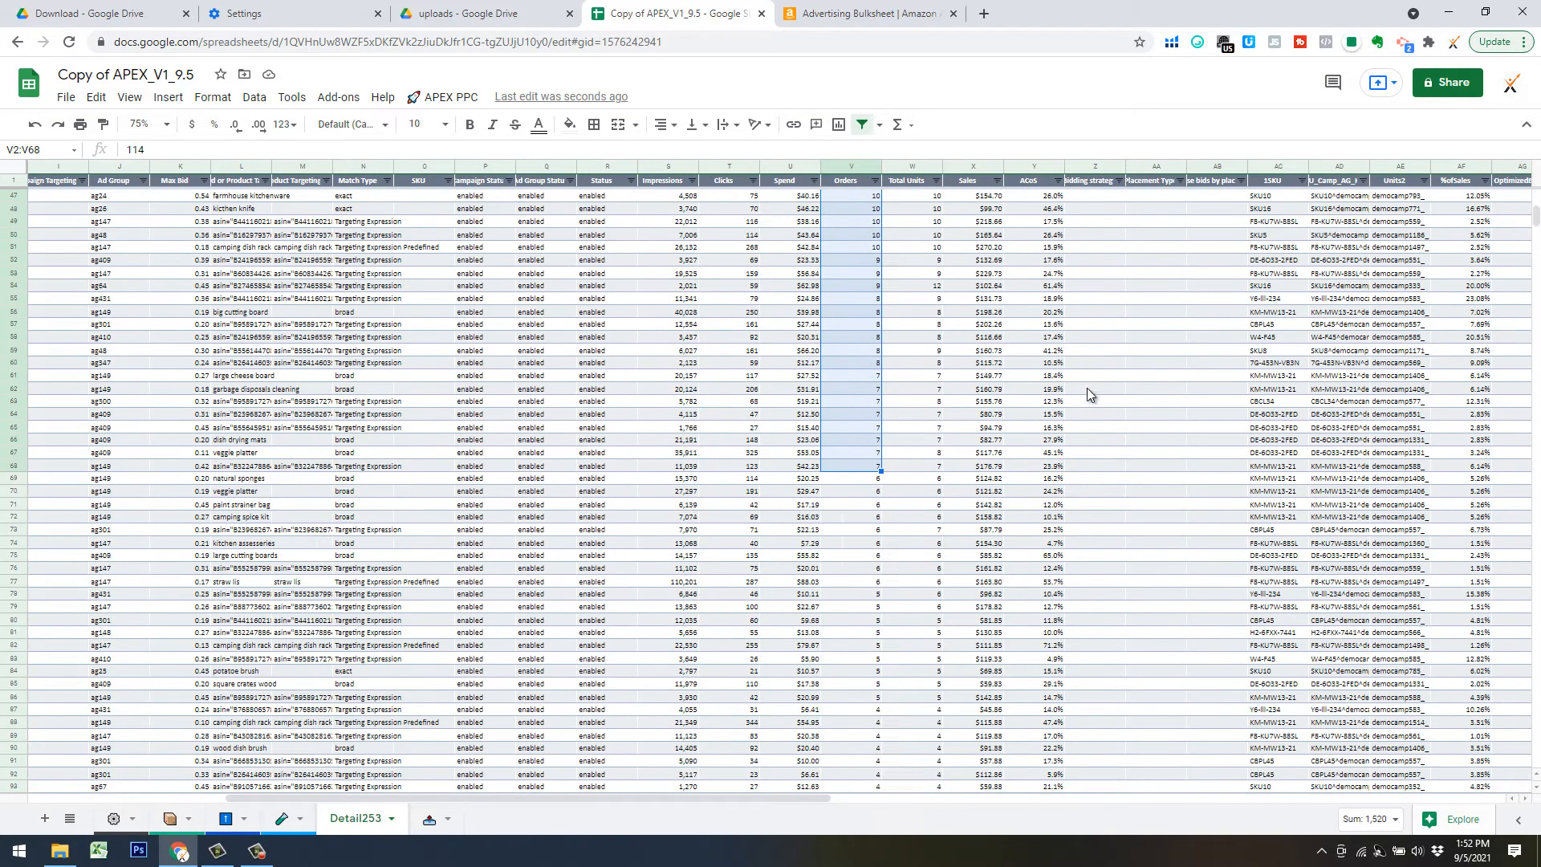
scroll(1279, 335, up, 5)
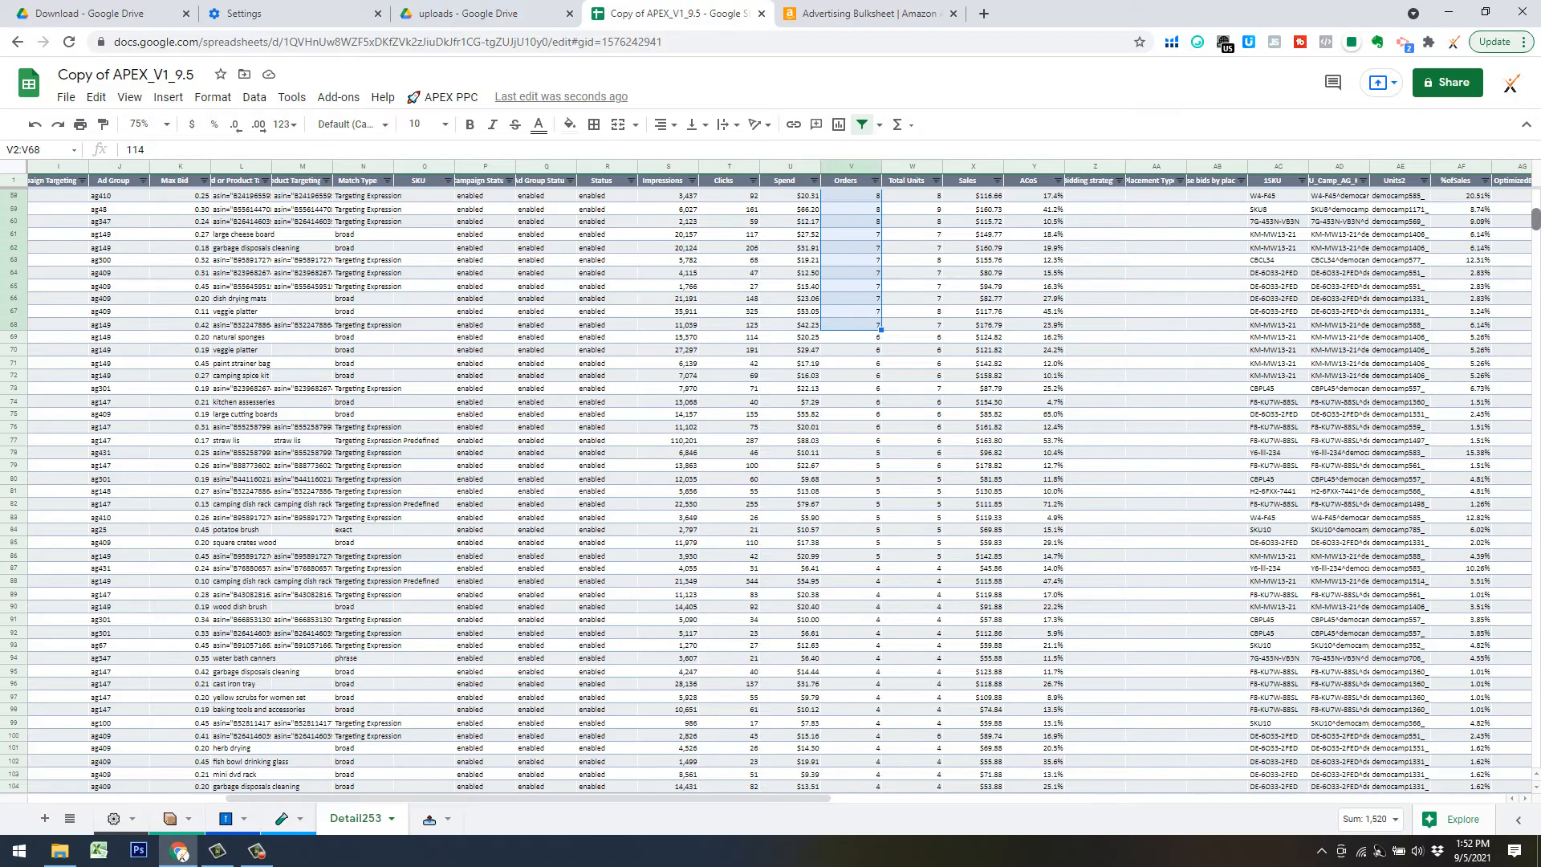
scroll(771, 490, down, 20)
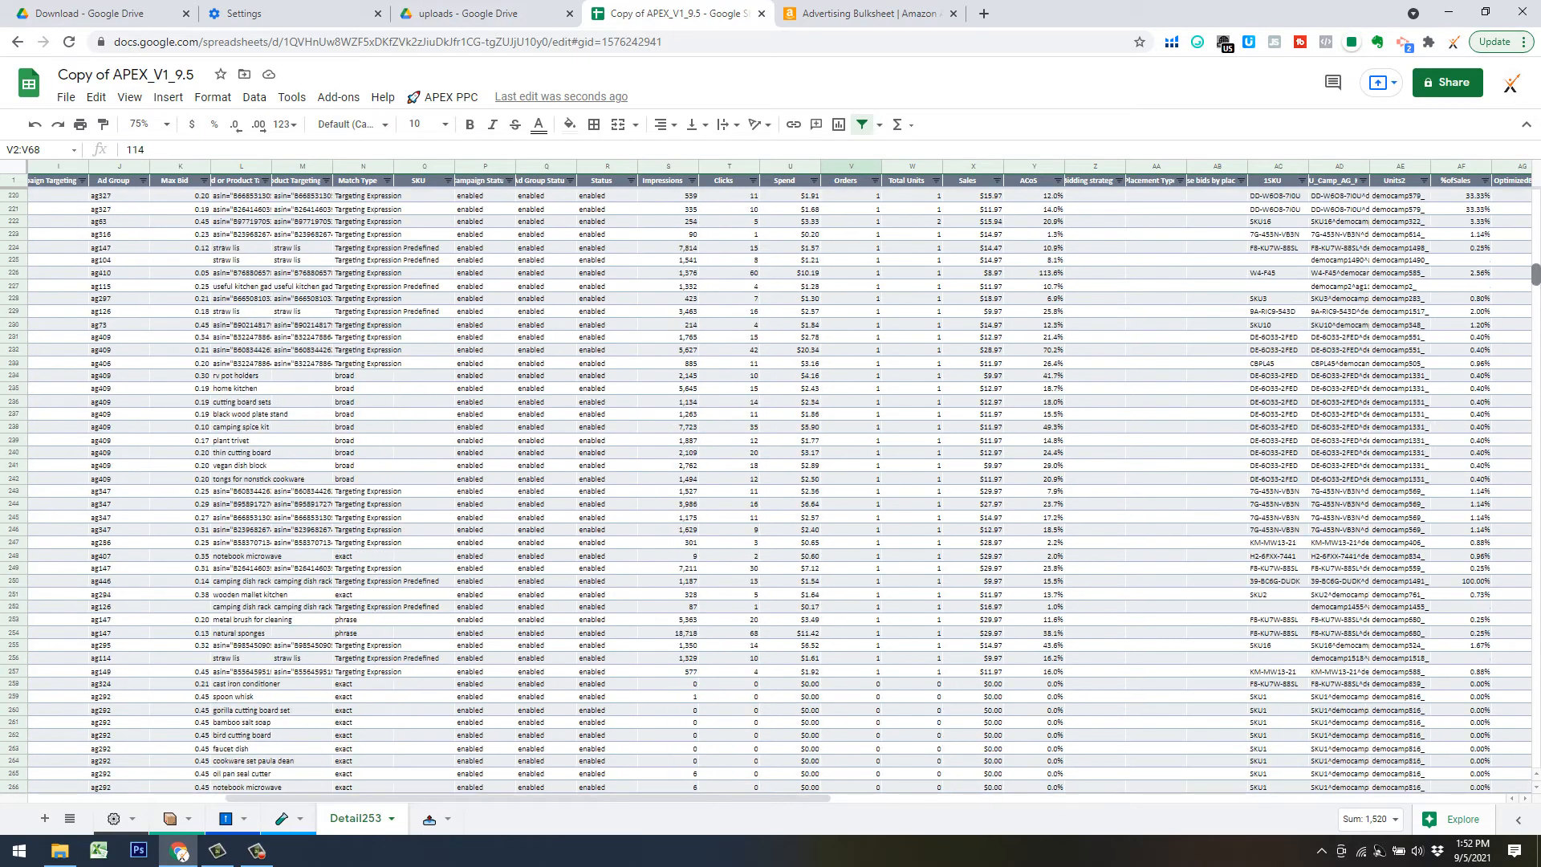
scroll(1539, 397, down, 20)
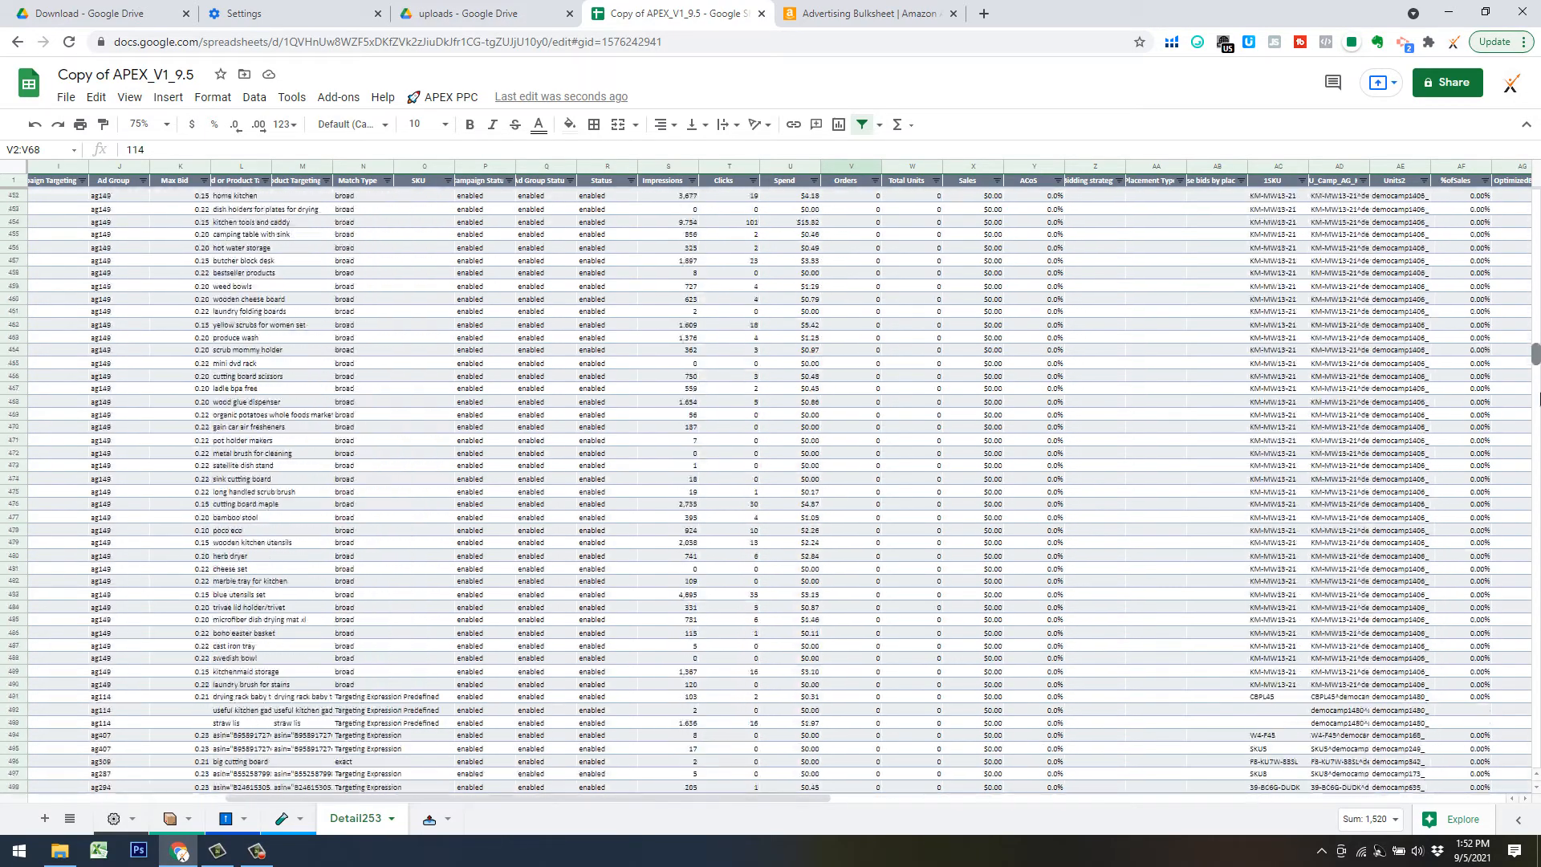
scroll(1539, 397, down, 20)
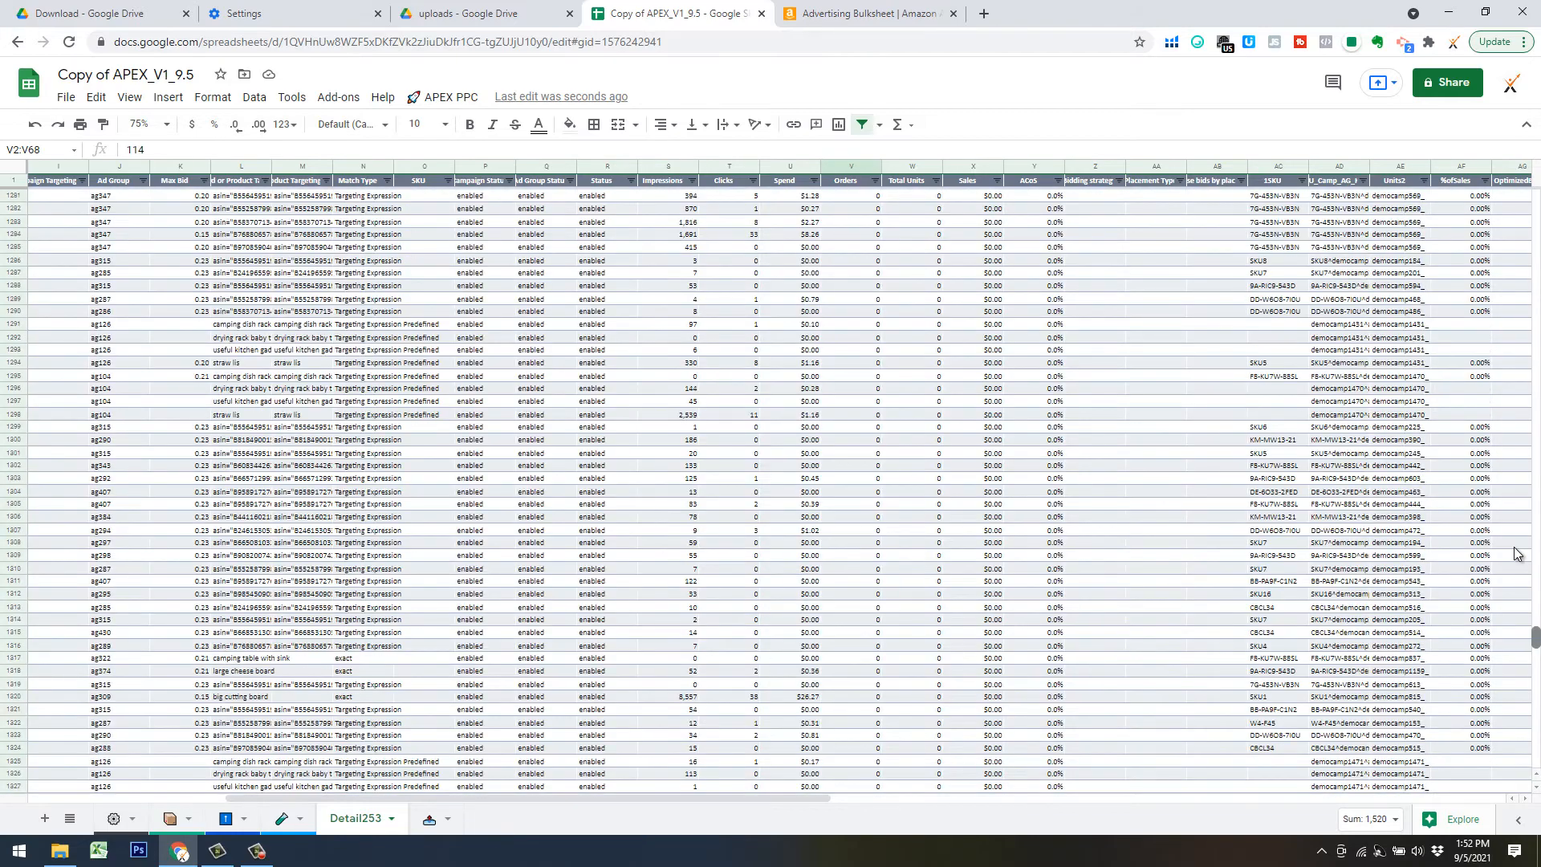
scroll(1516, 553, up, 20)
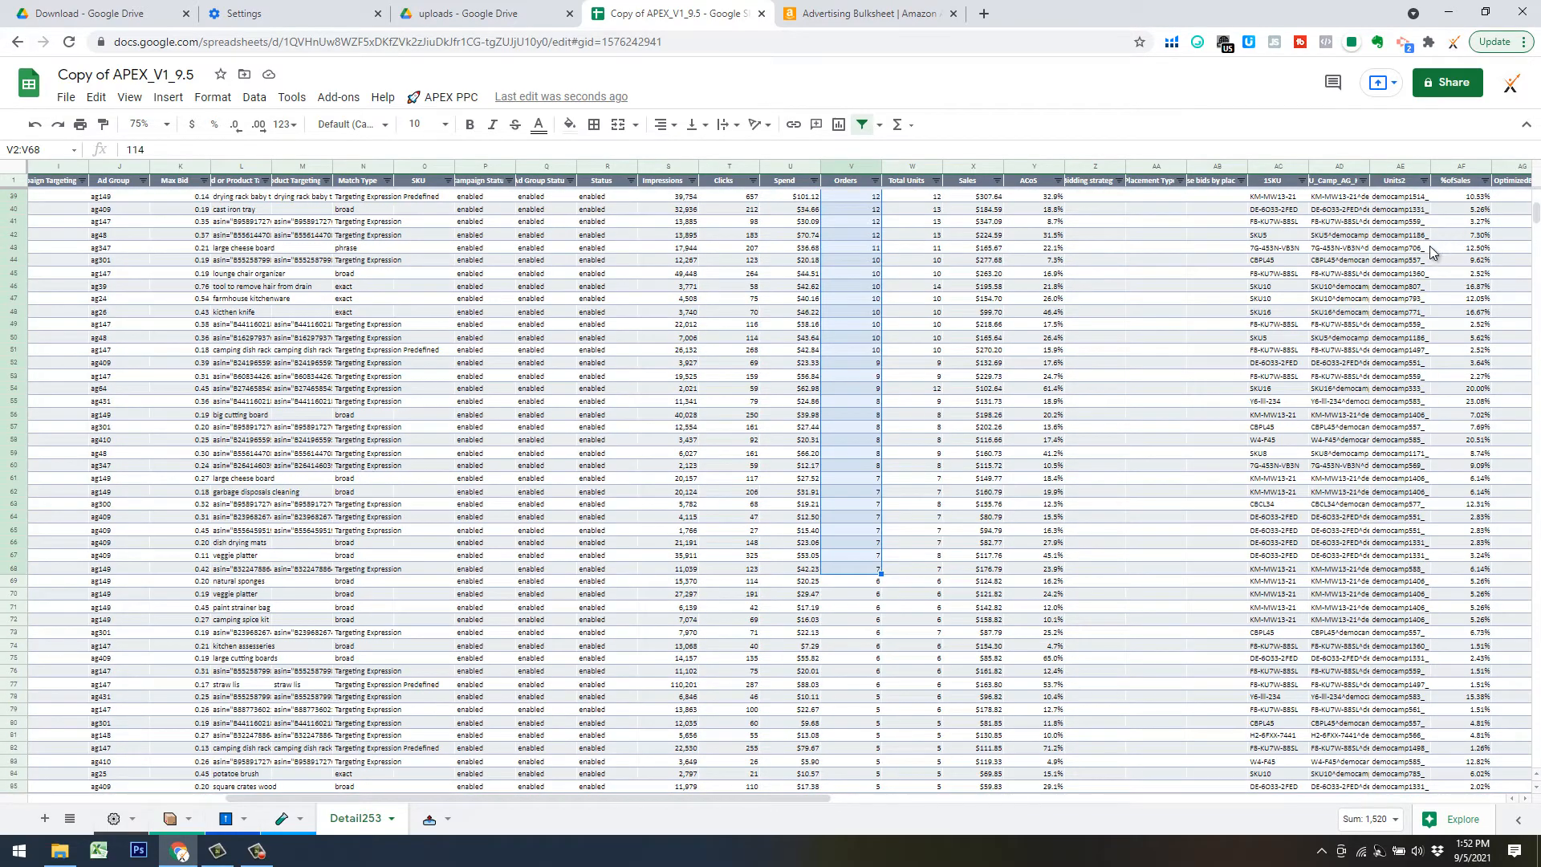
Check the total Spend of the lower-order targets by selecting column U from U69 to U1570, and review the rows around that cut-off.
click(813, 585)
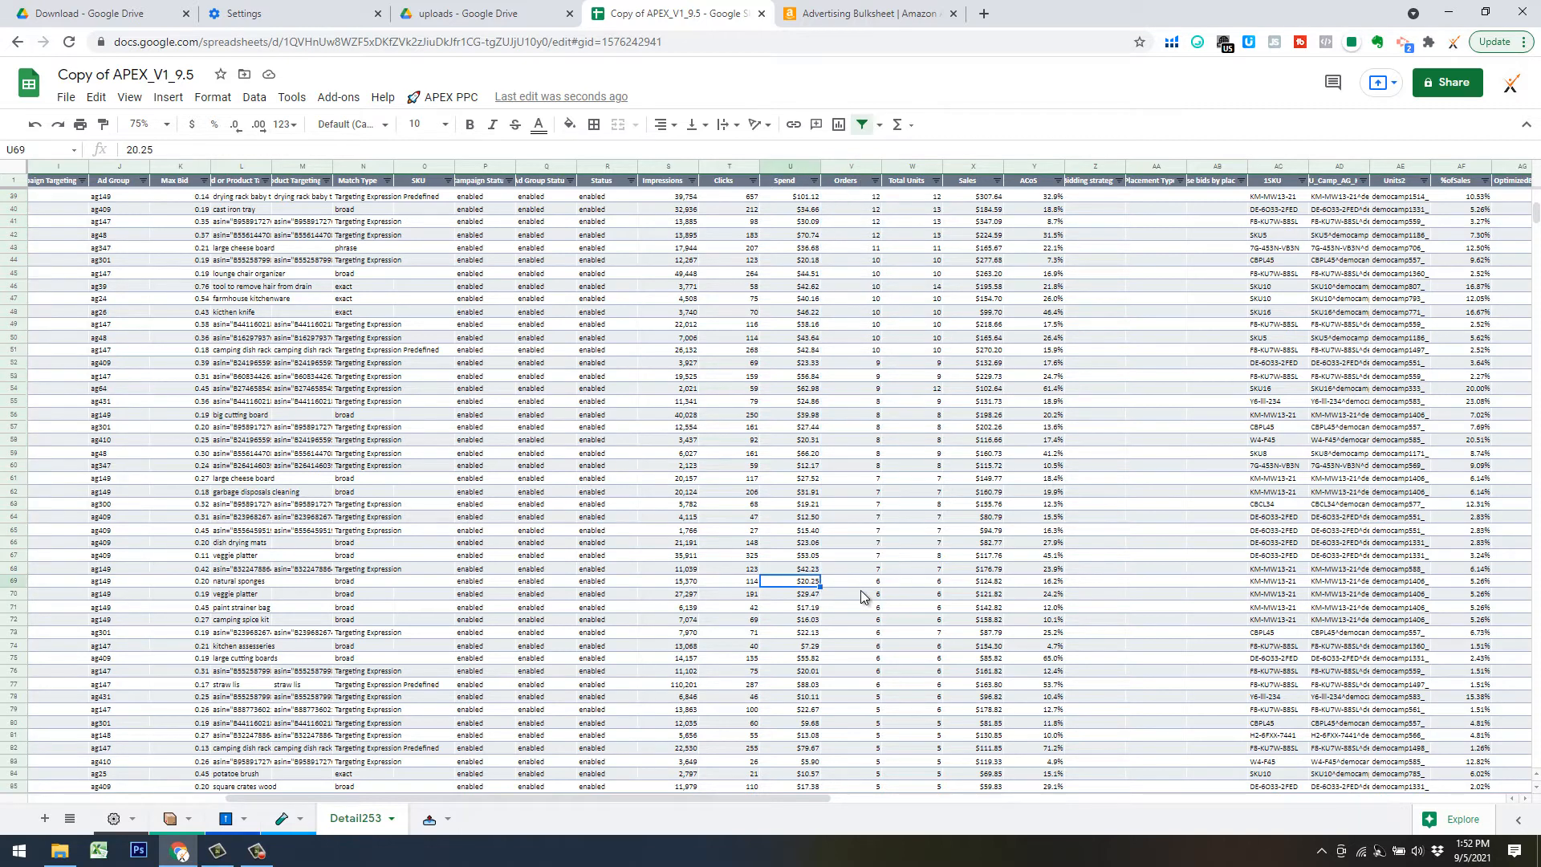
key(ctrl+shift+Down)
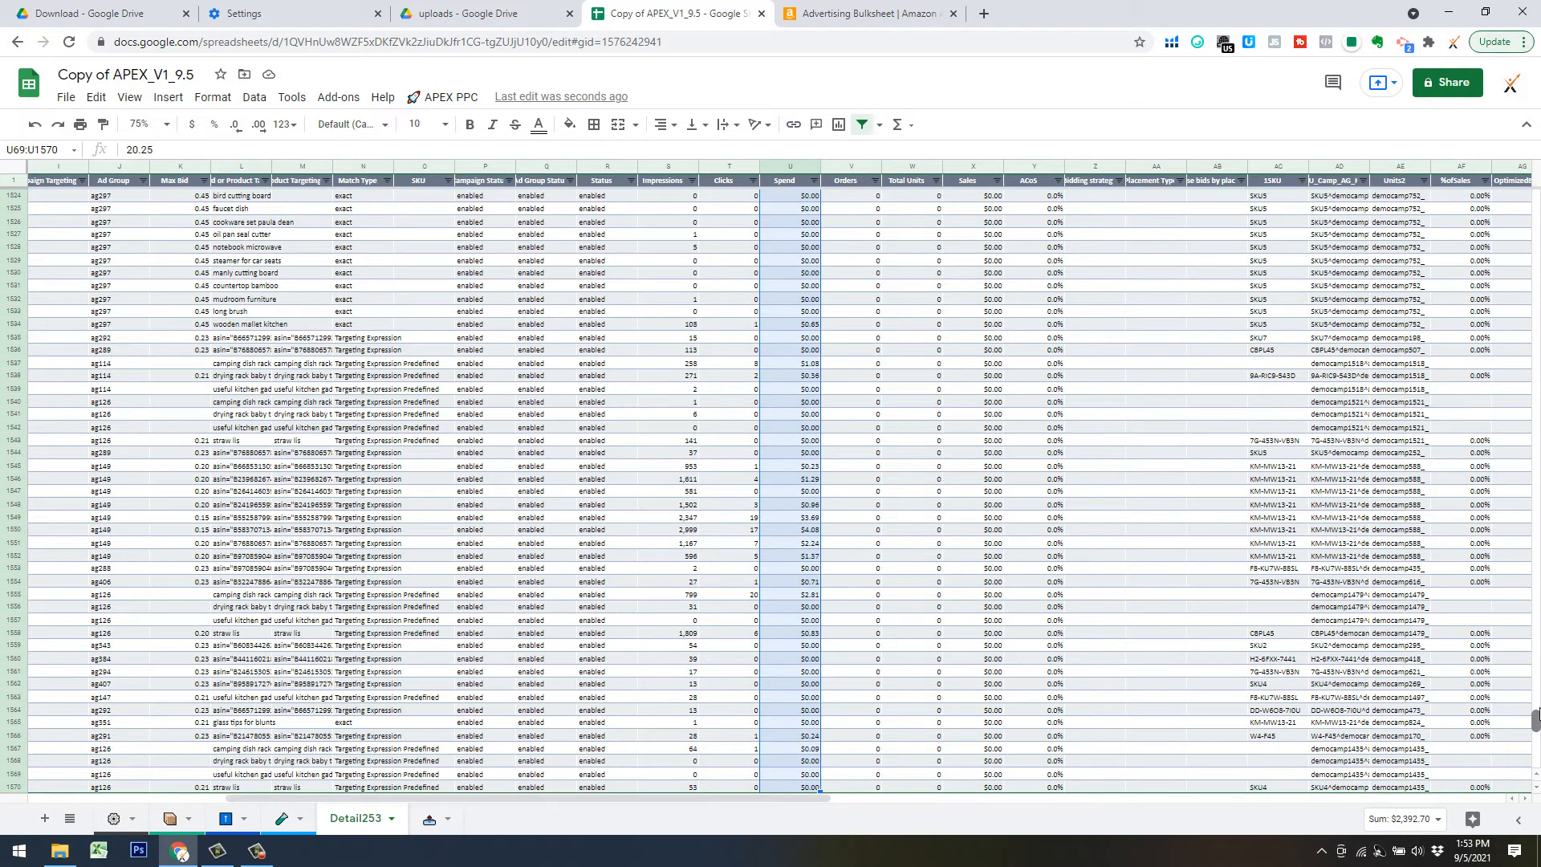
drag(1536, 720, 1538, 229)
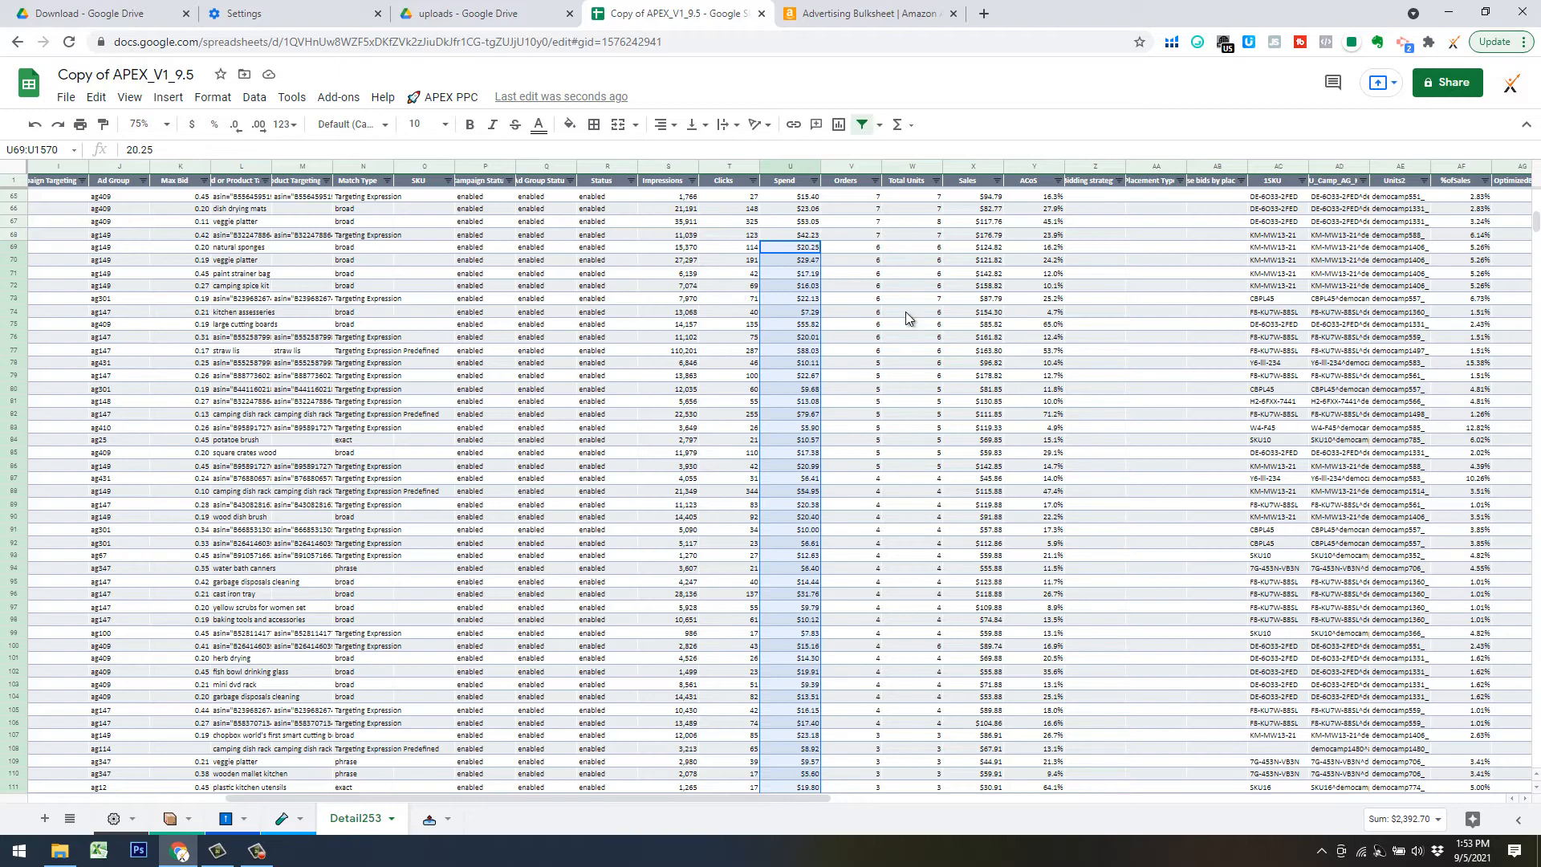
scroll(905, 311, up, 5)
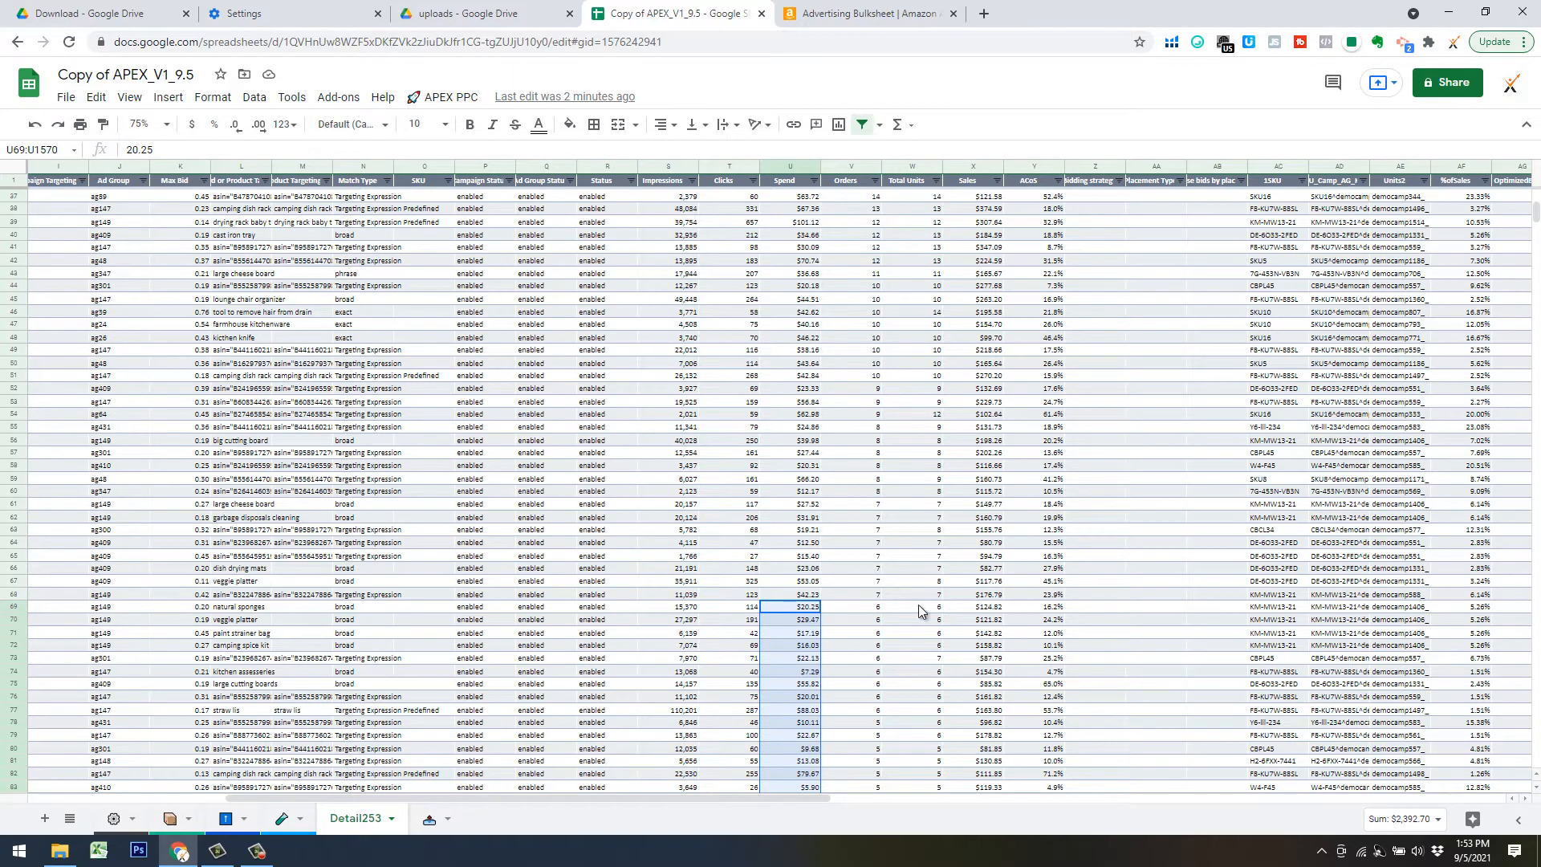
scroll(933, 604, down, 1)
scroll(933, 603, down, 2)
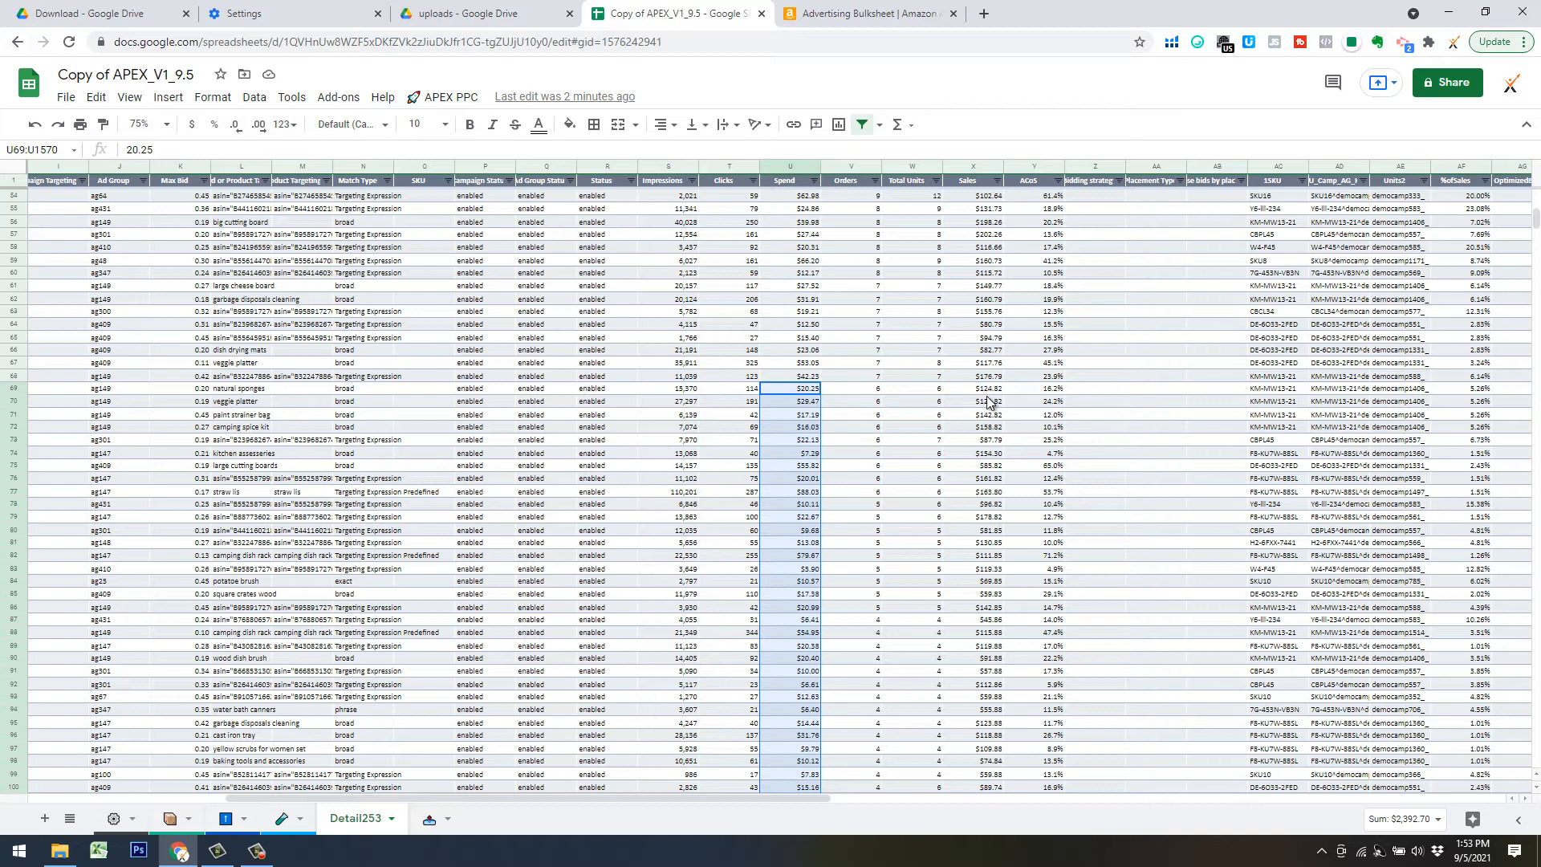
Copy the target identifiers from AD69 to the end of column AD, and paste them into the Target Quick Sort list at P6 of APEX Labs.
click(1342, 388)
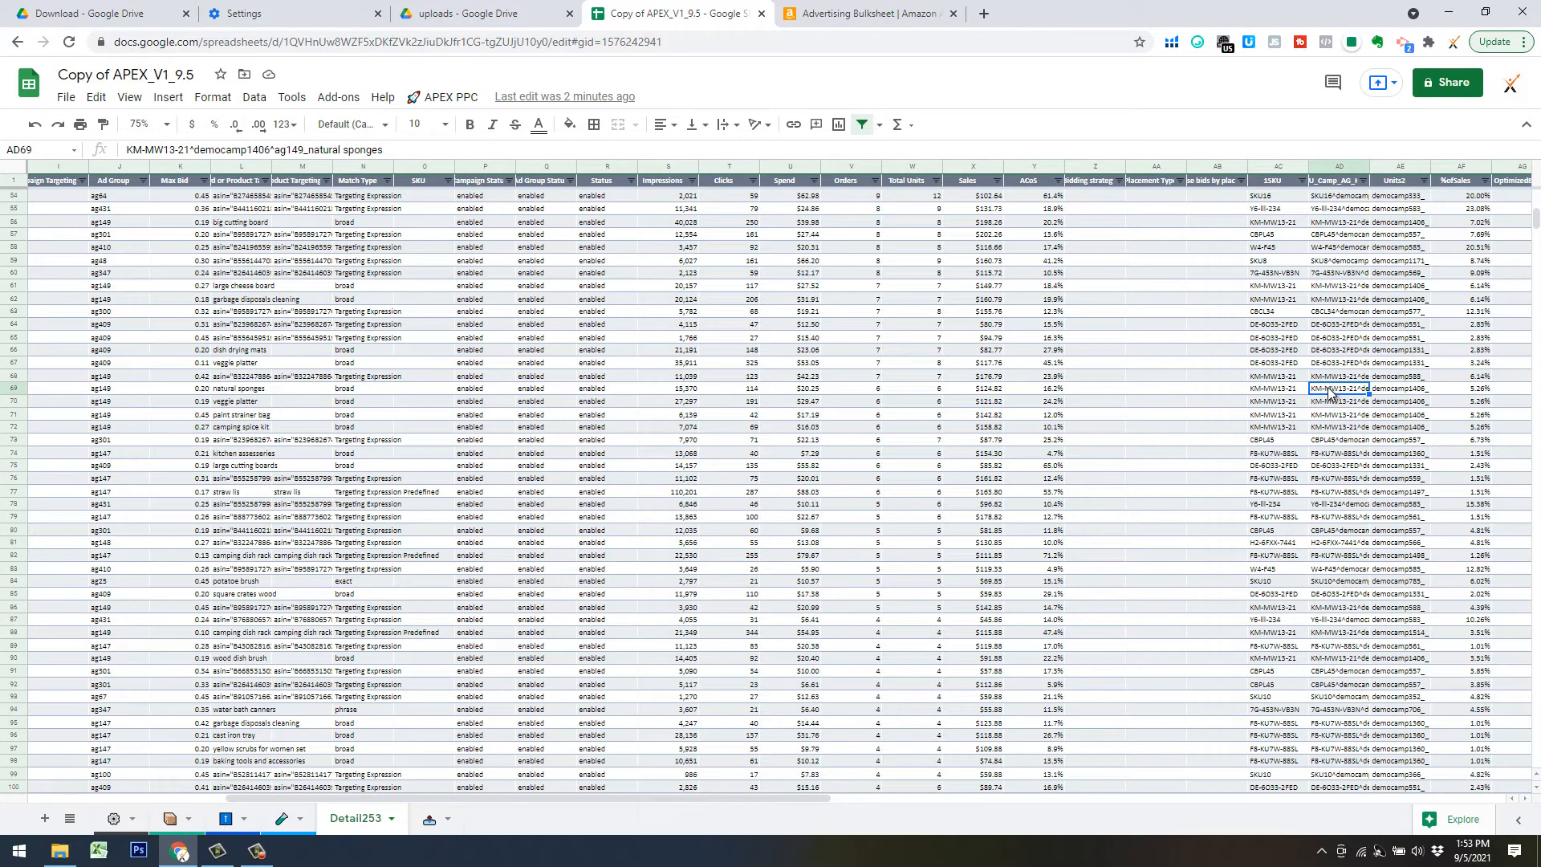
key(ctrl+shift+Down)
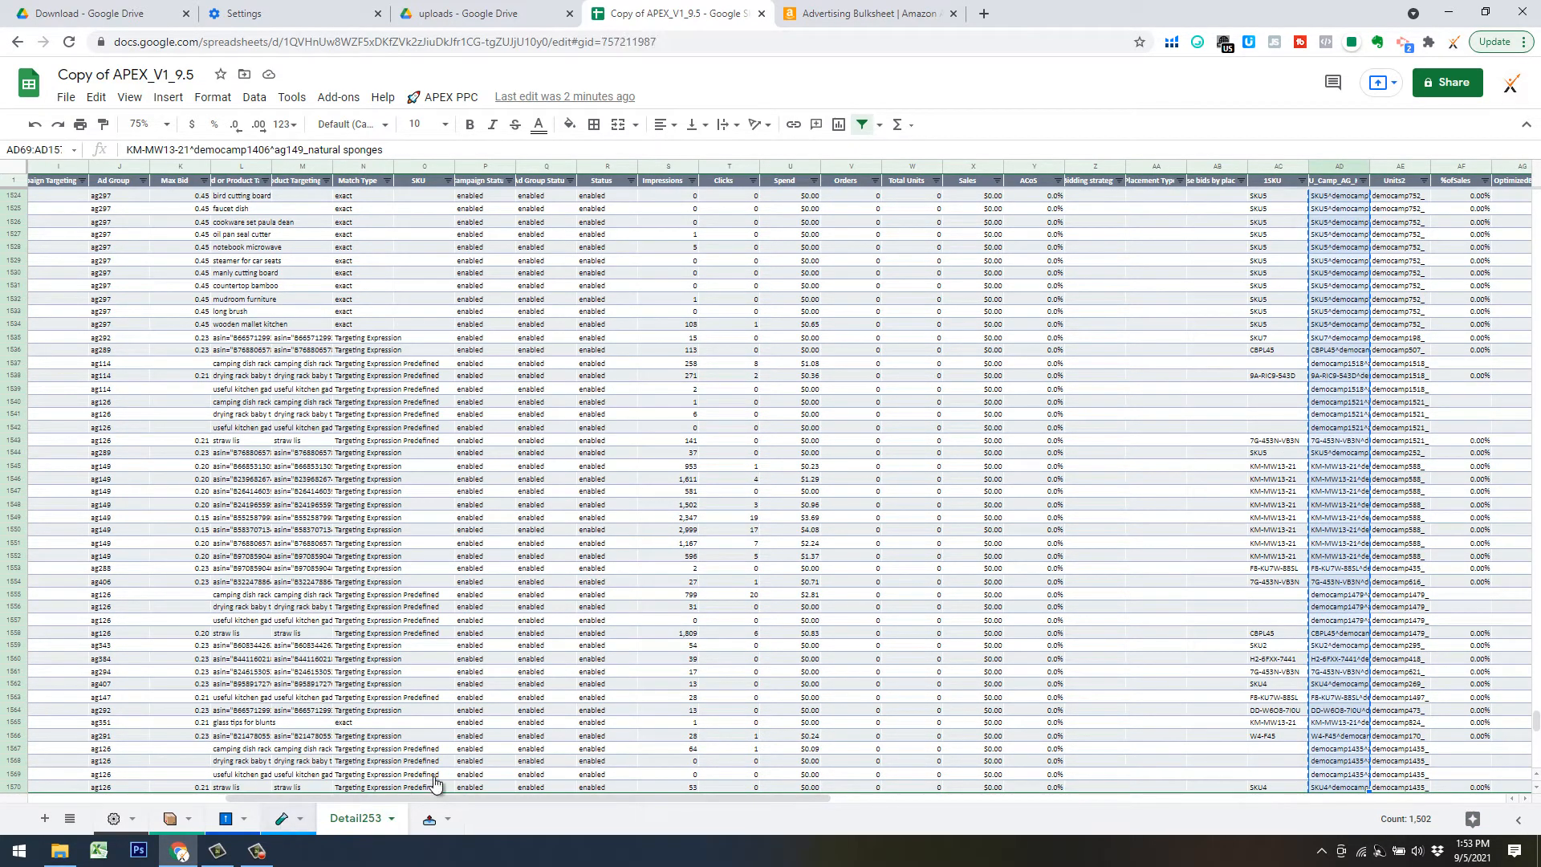
click(281, 823)
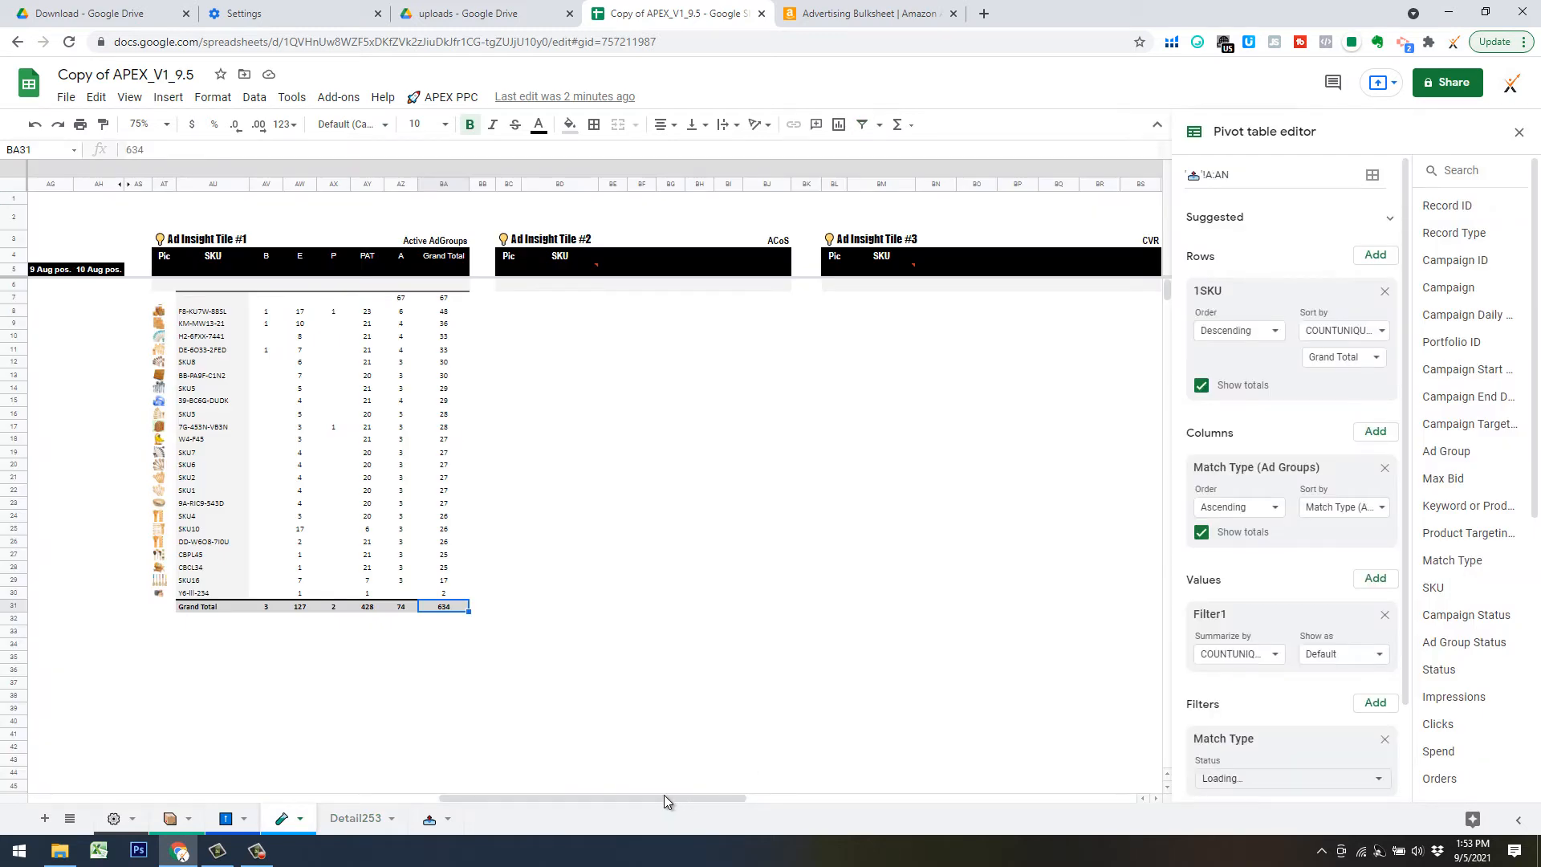
drag(663, 794, 262, 271)
click(330, 280)
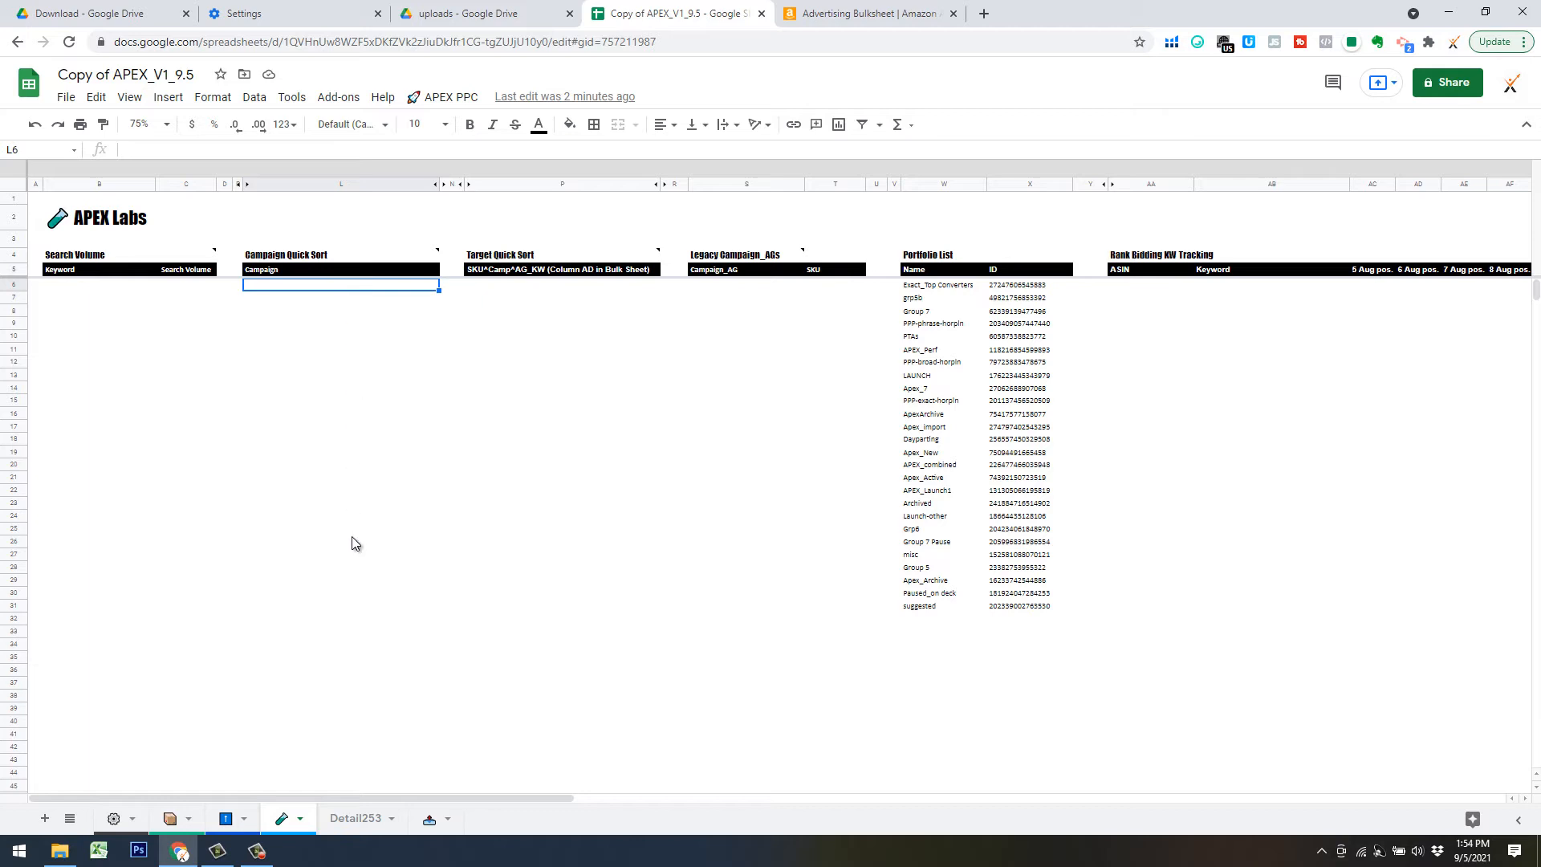
click(530, 288)
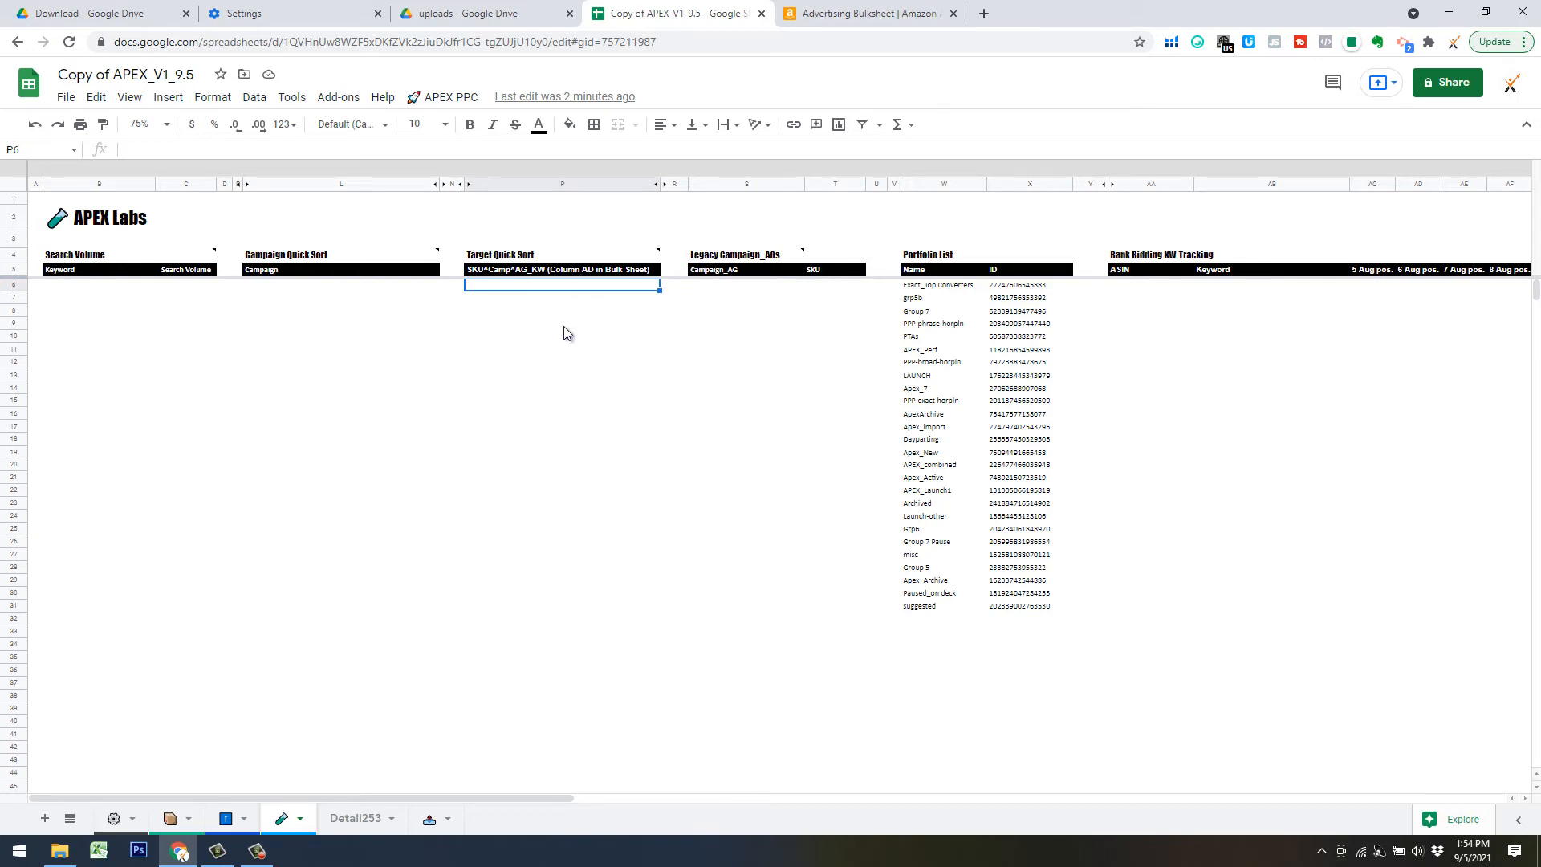
key(ctrl+v)
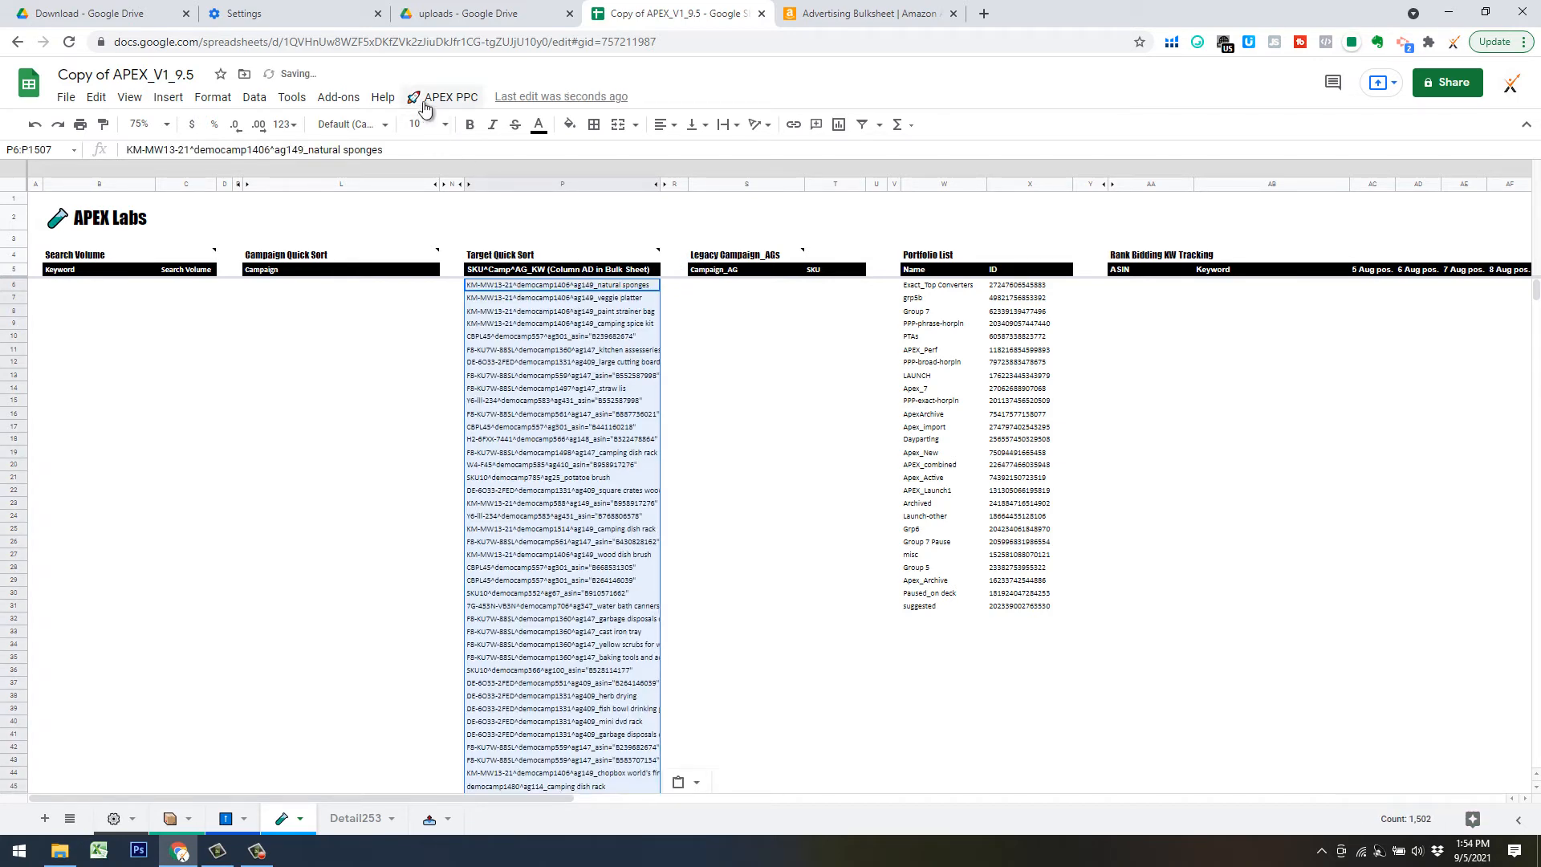
Run Target Quick Sort with Show On List to filter the bulk file to the listed targets, and confirm the operation.
click(425, 105)
mouse_move(498, 479)
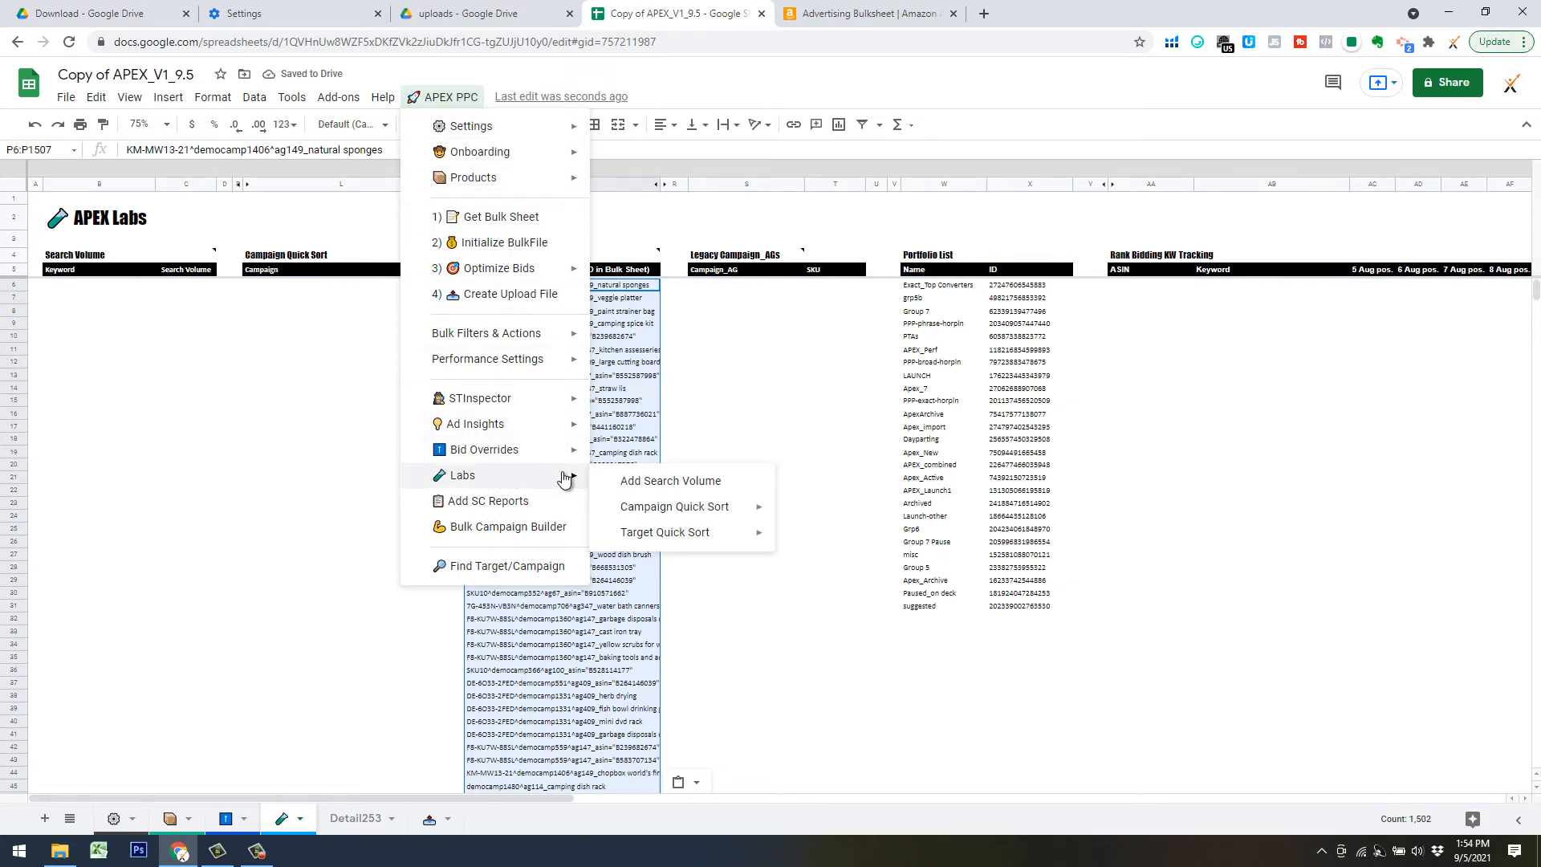
mouse_move(705, 535)
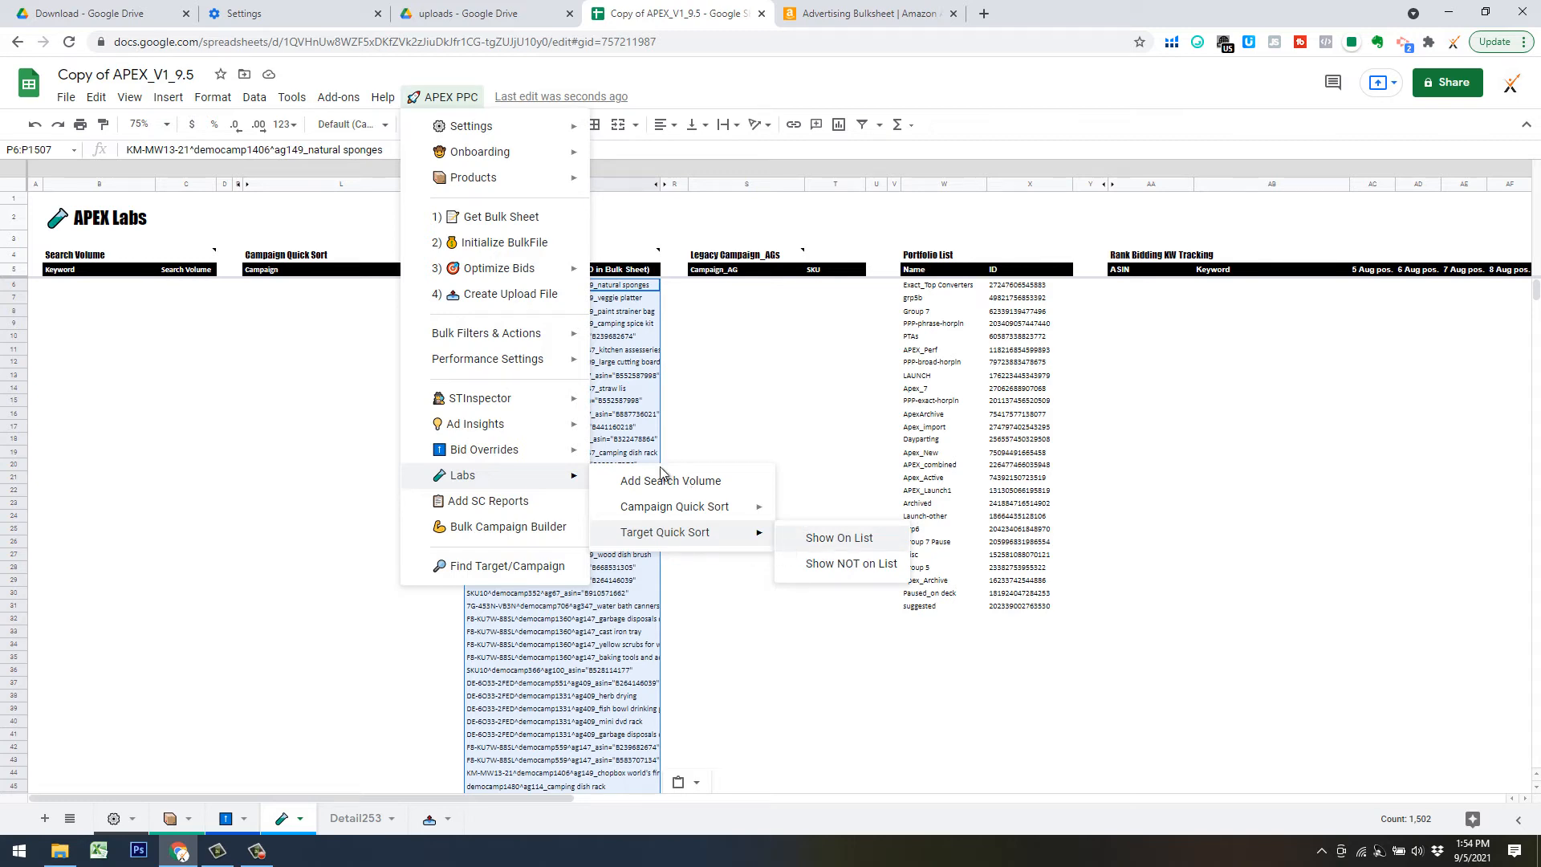
mouse_move(557, 484)
click(823, 542)
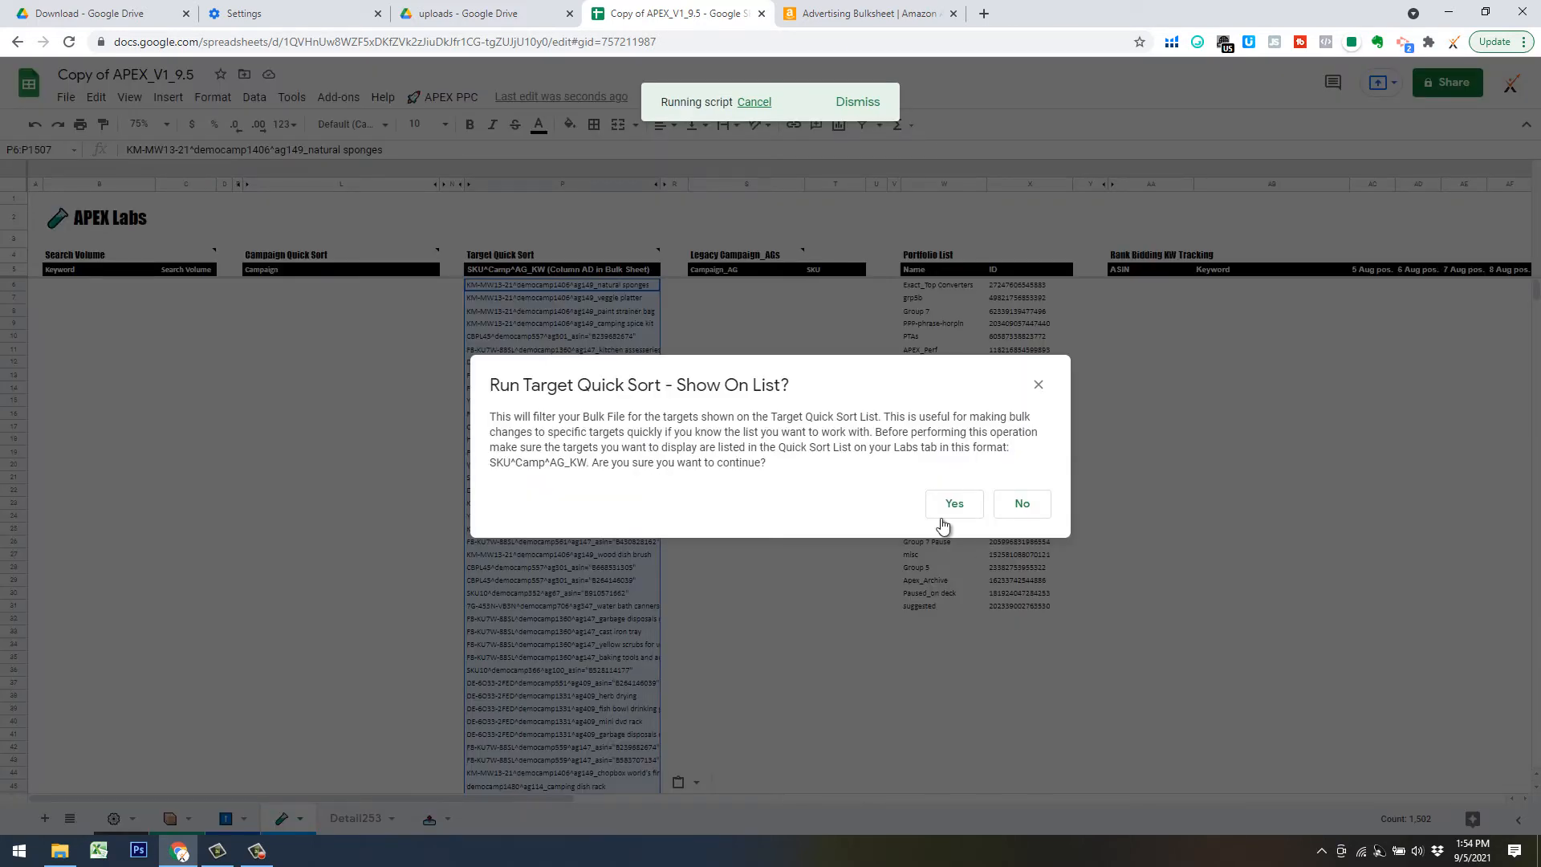
click(965, 508)
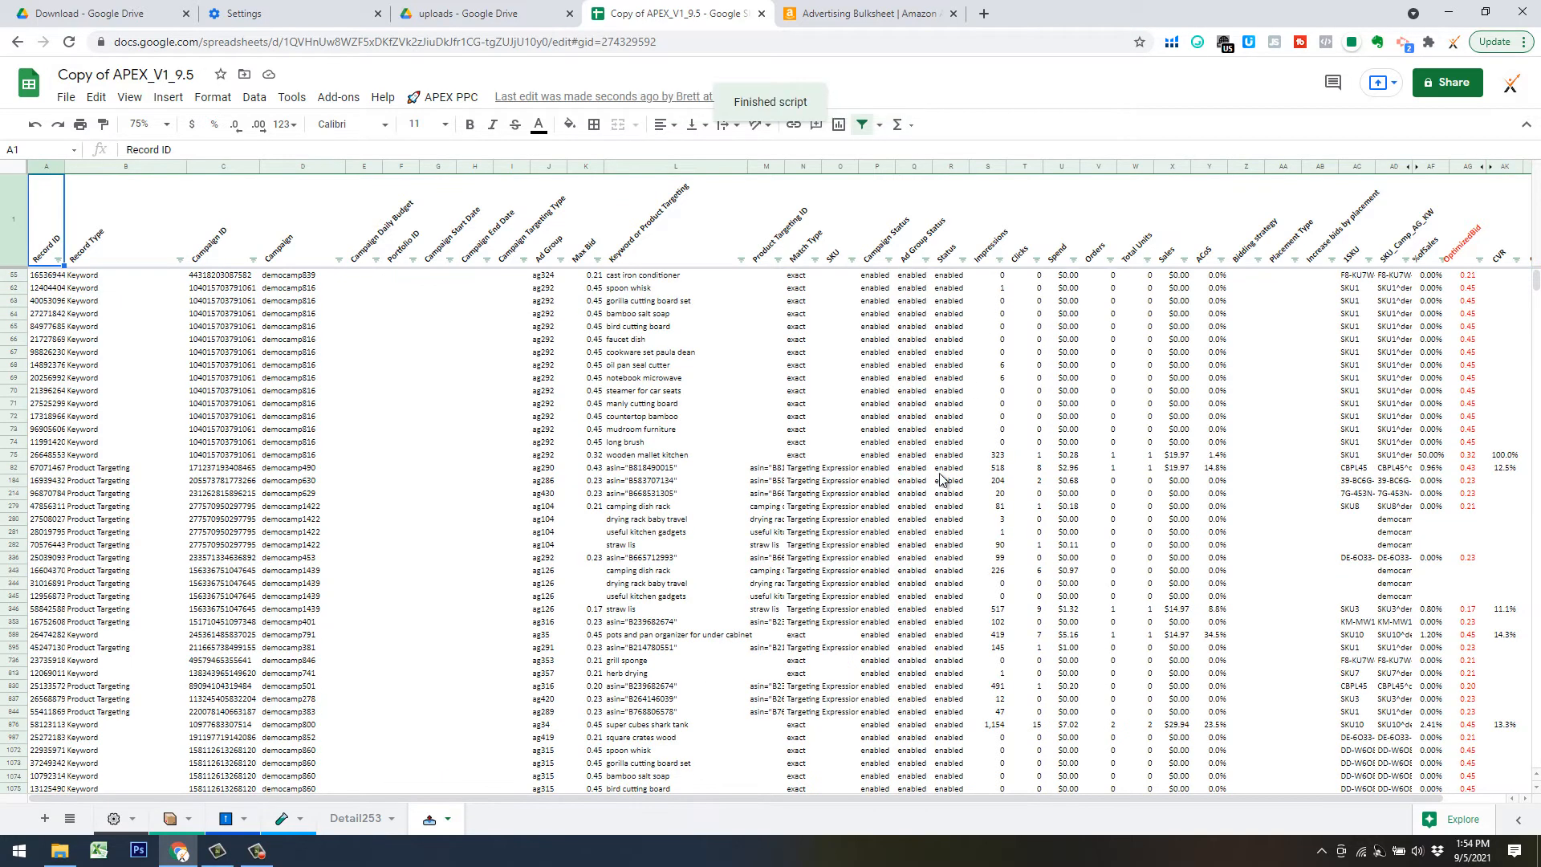
Check the count of filtered targets by selecting Status cells from R55 down, and compare it with the Target Quick Sort list.
click(954, 277)
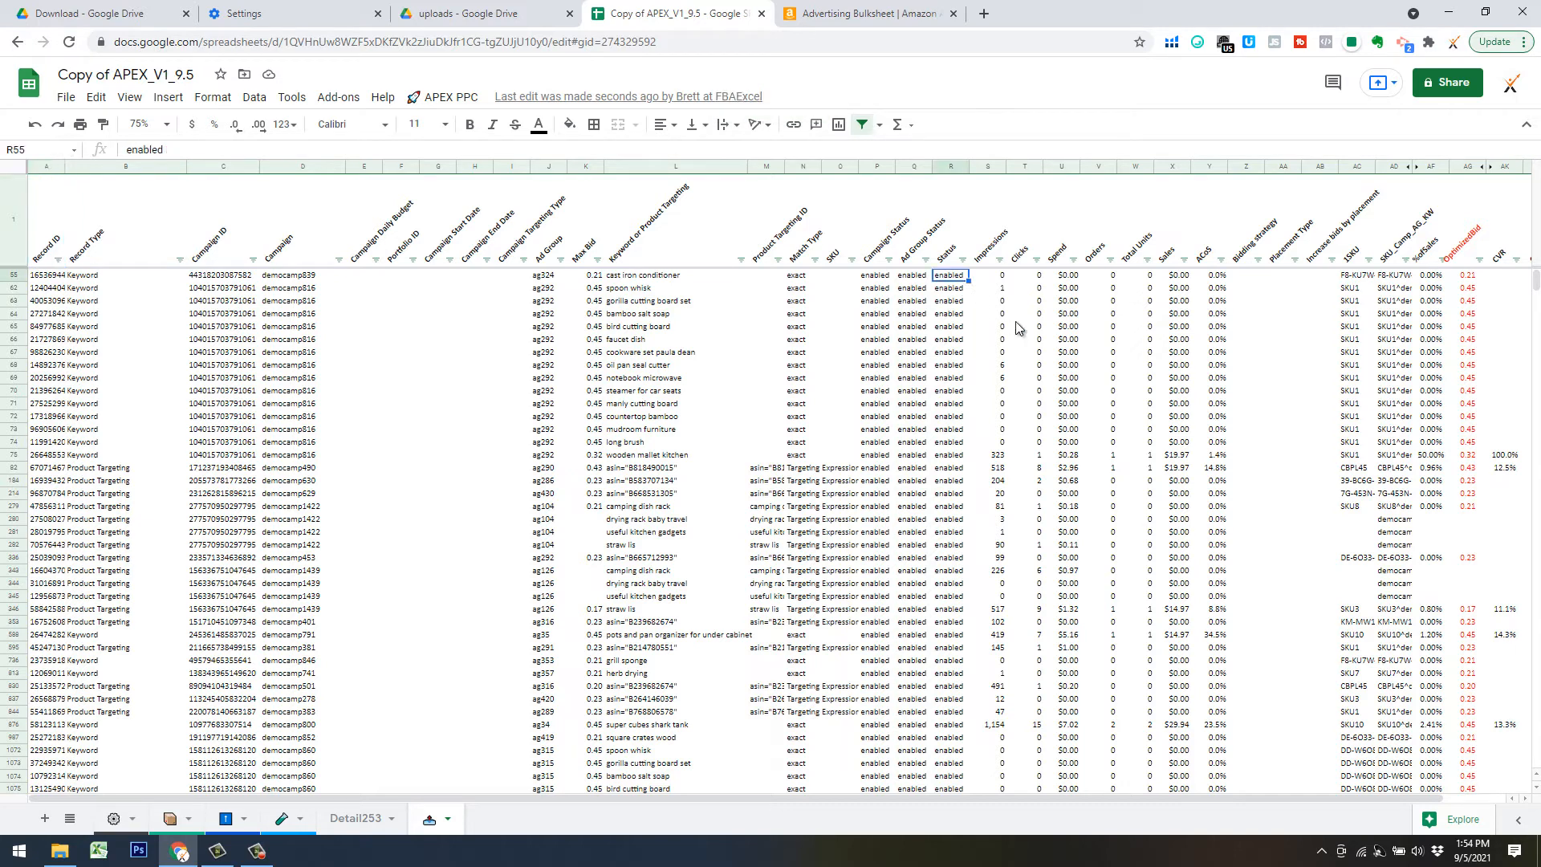
key(ctrl+shift+Down)
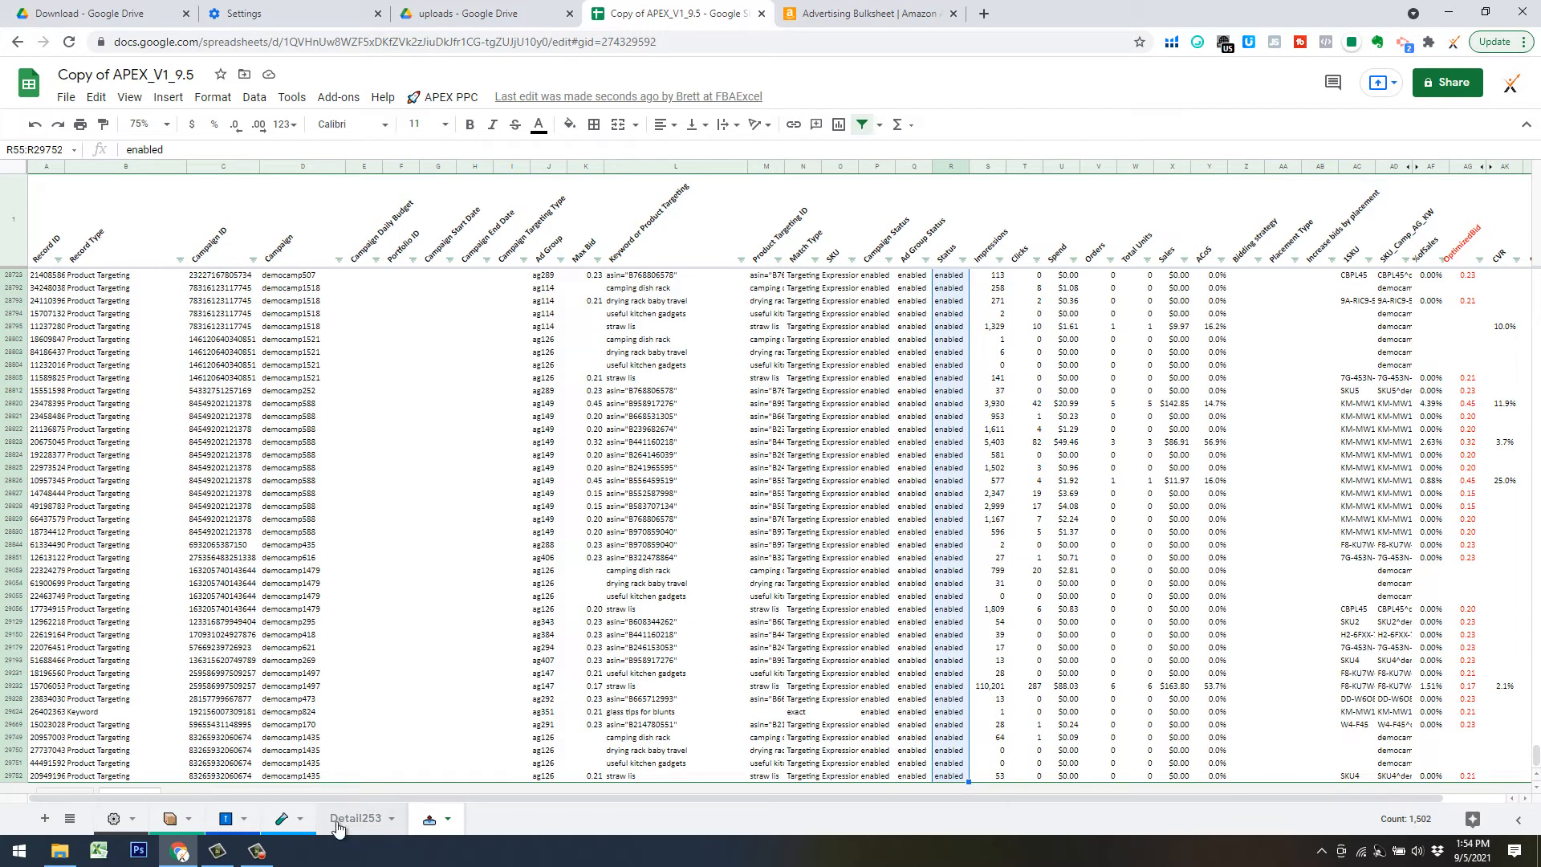
click(292, 821)
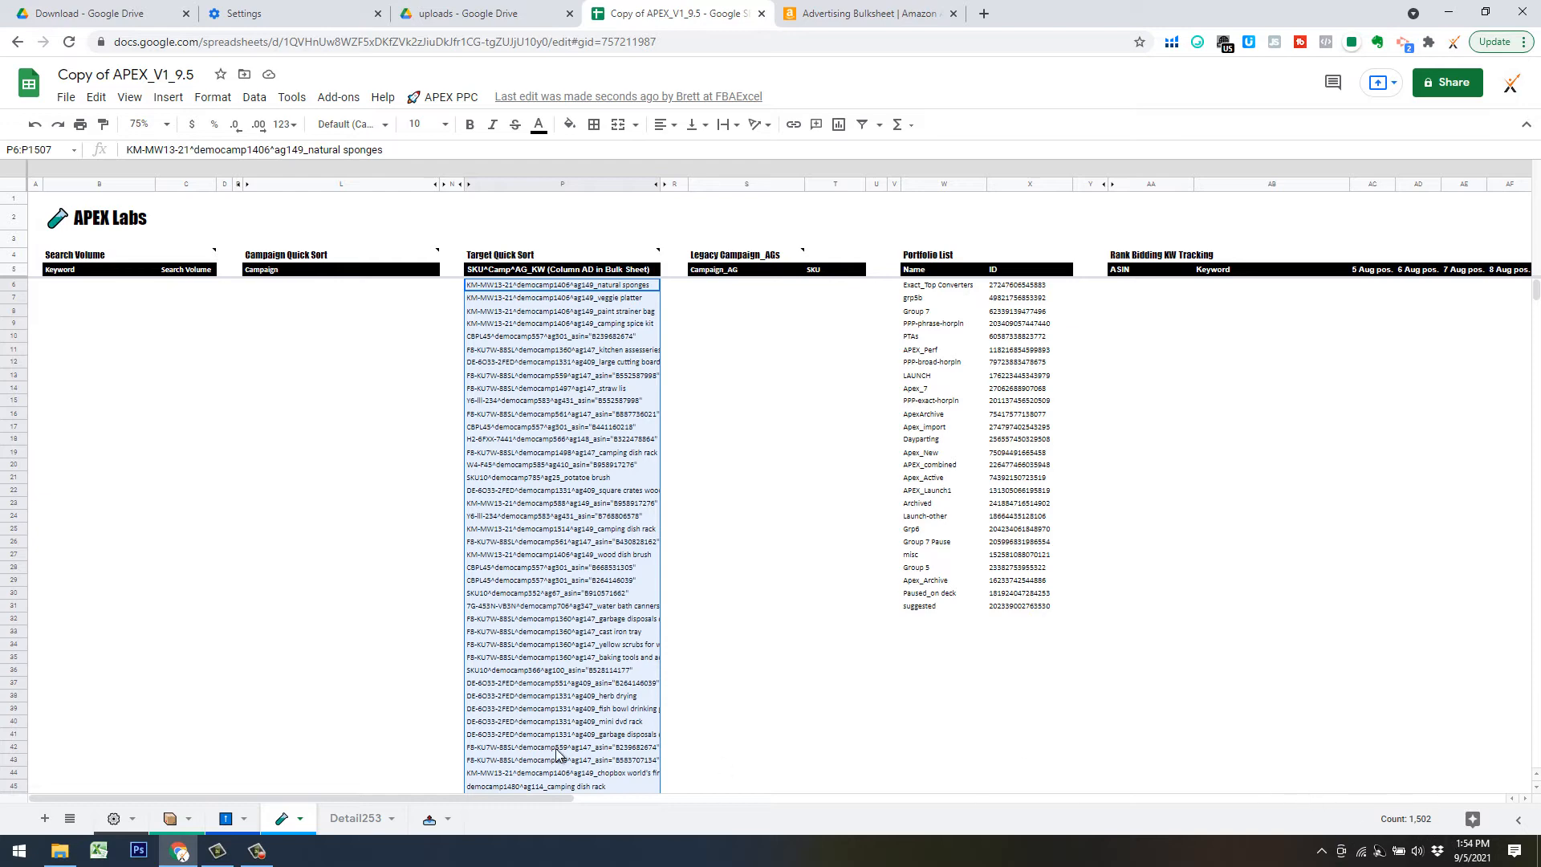
click(425, 820)
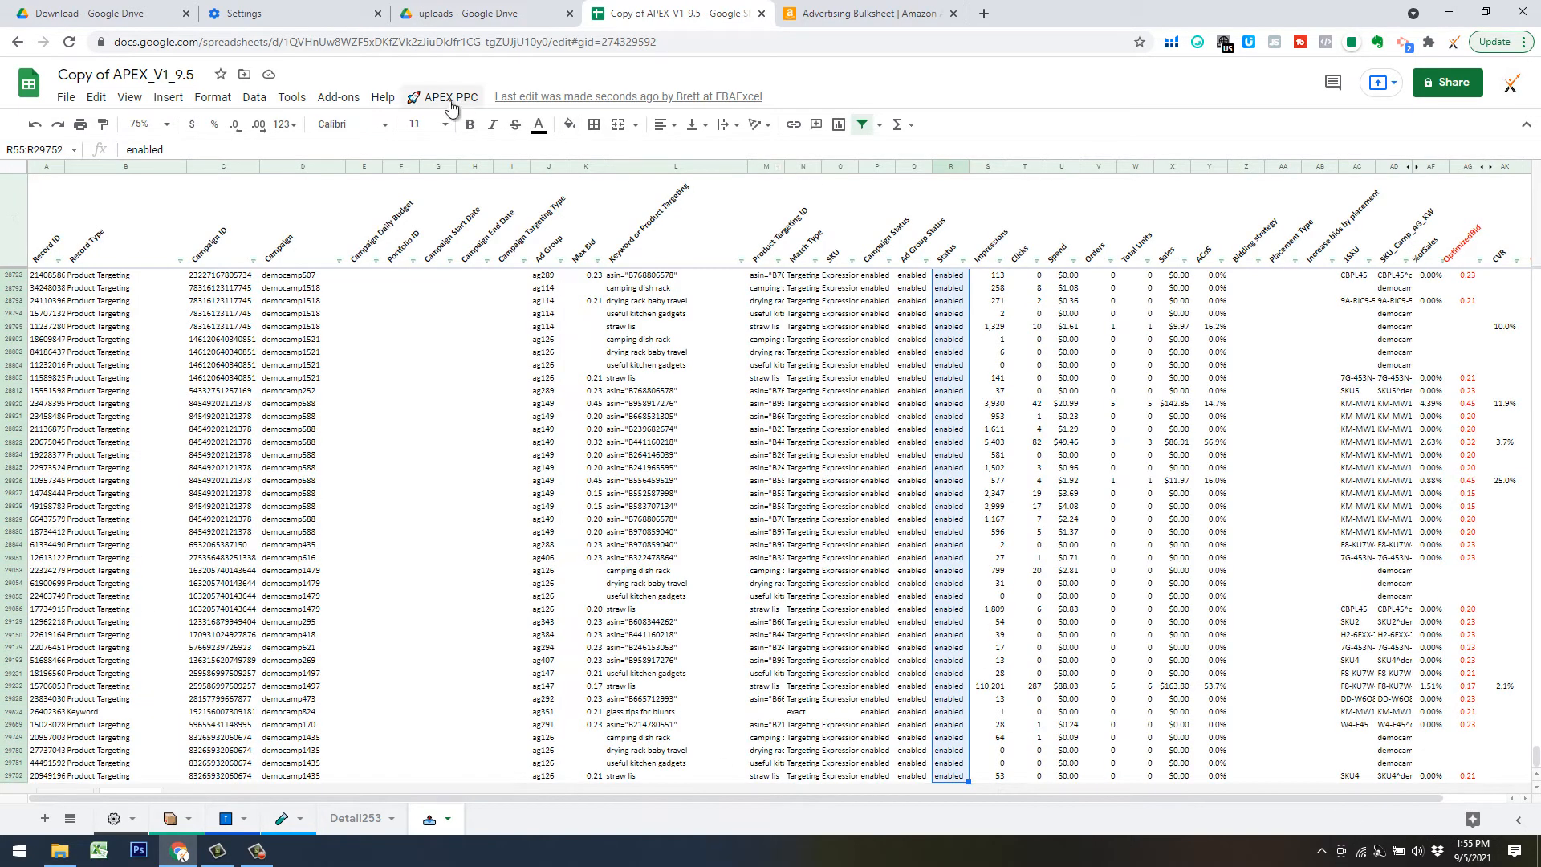
Open the Adjust in Bulk tool for the filtered targets and select the whole Status column for pausing.
click(446, 98)
mouse_move(508, 276)
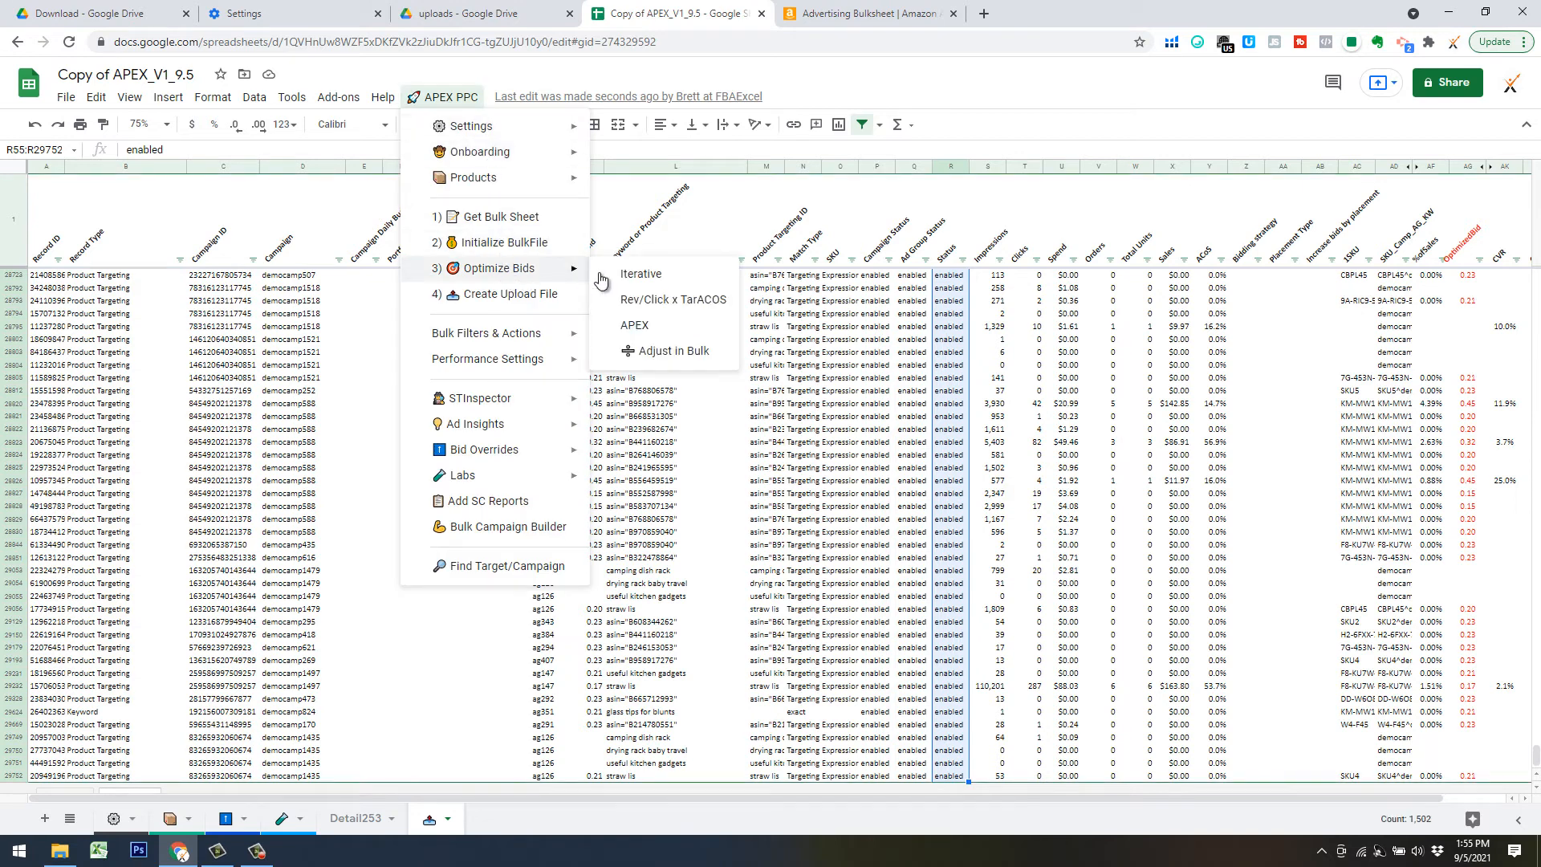
click(656, 350)
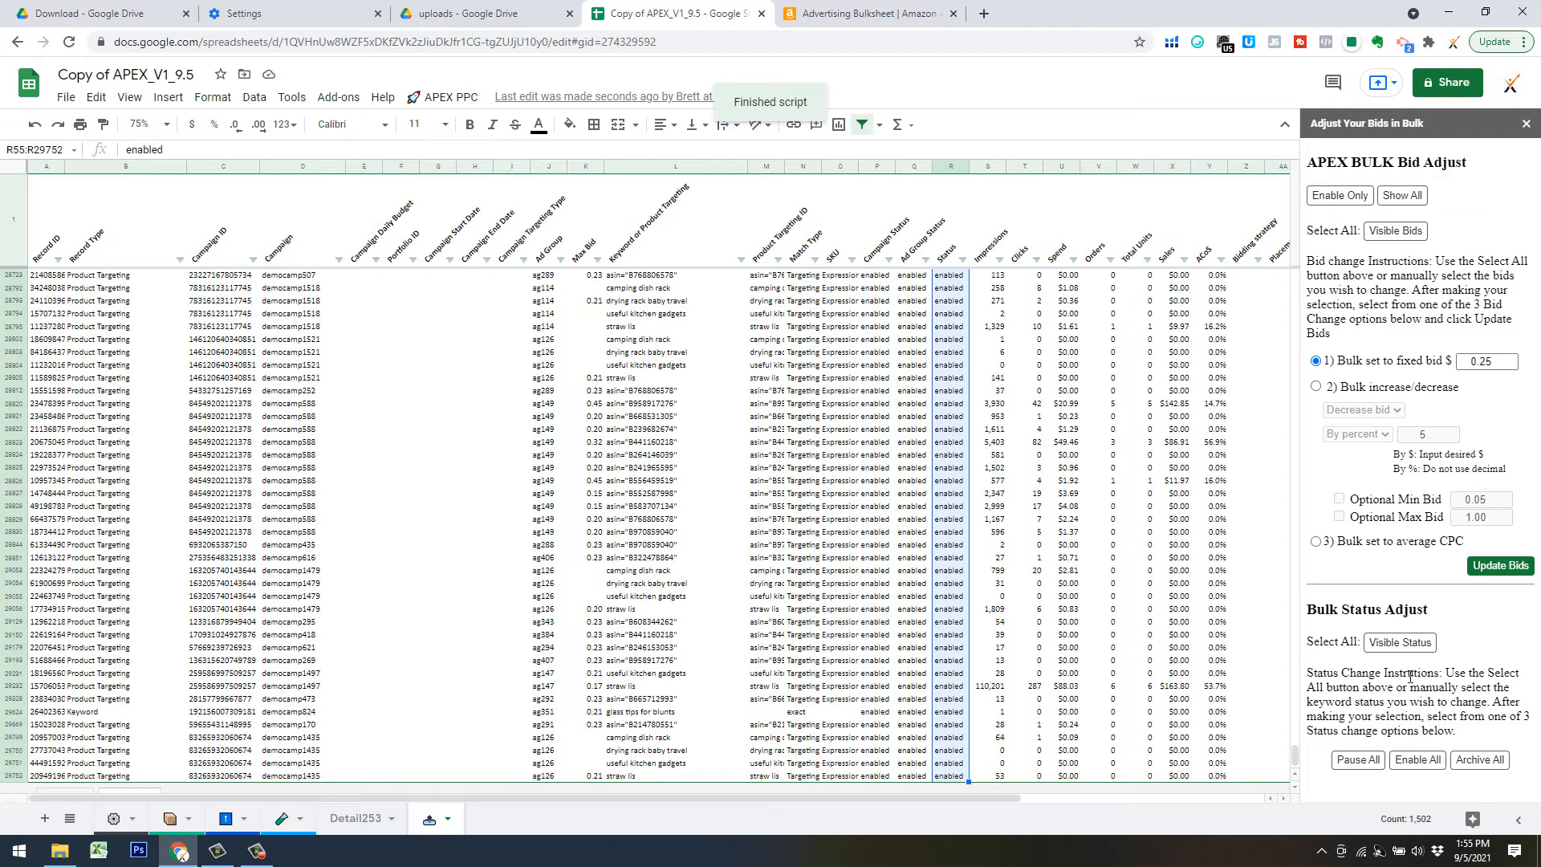
click(951, 167)
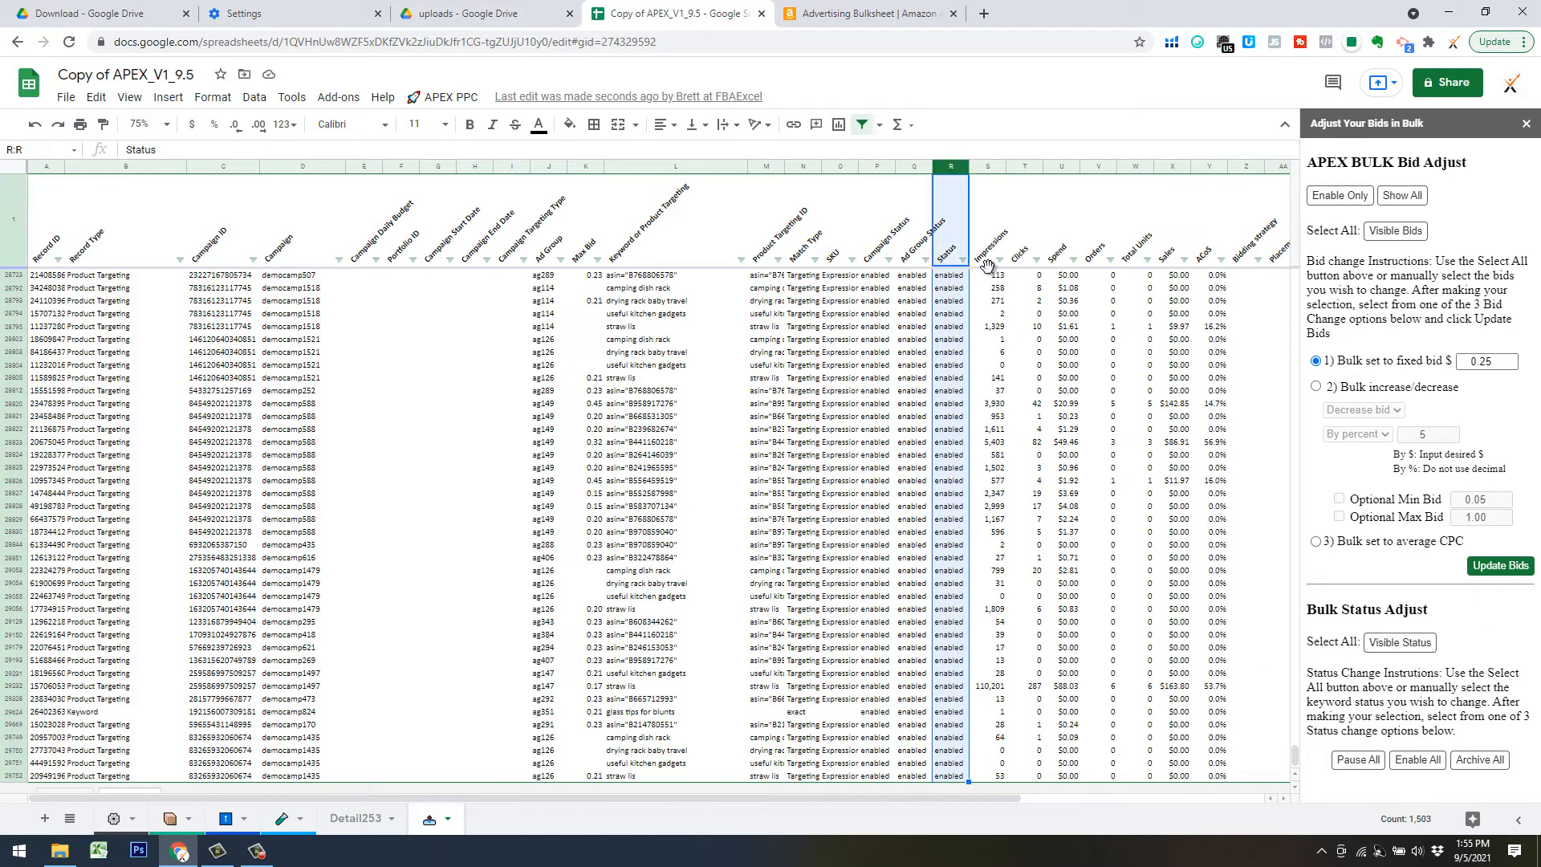
click(1366, 761)
Review the lower-order rows from row 69 down in the Detail253 sheet again, and return to the Ad Insight tiles in APEX Labs.
click(385, 820)
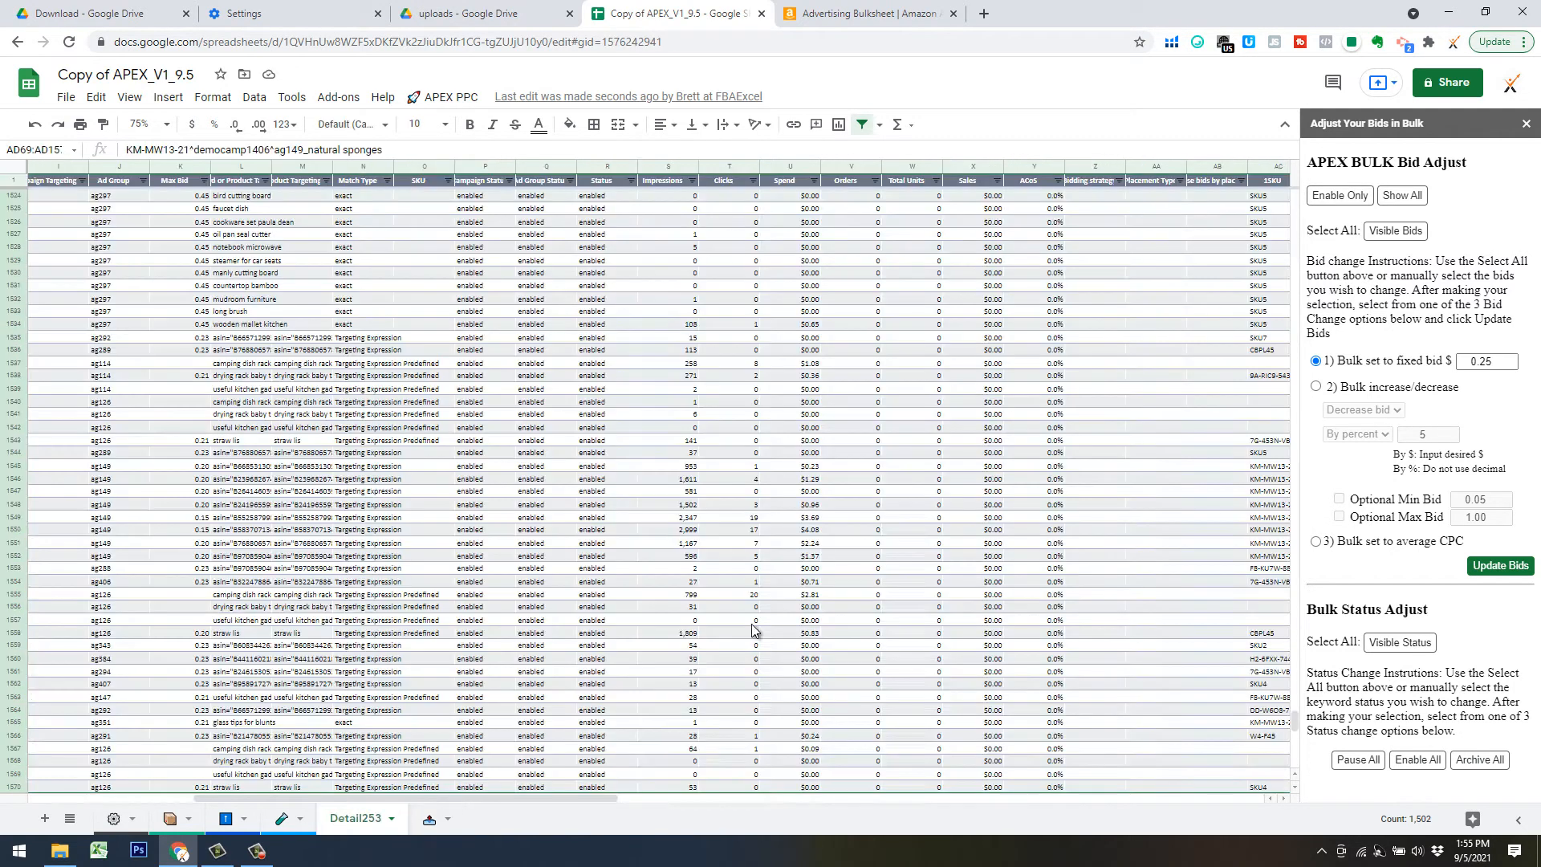
scroll(955, 481, up, 5)
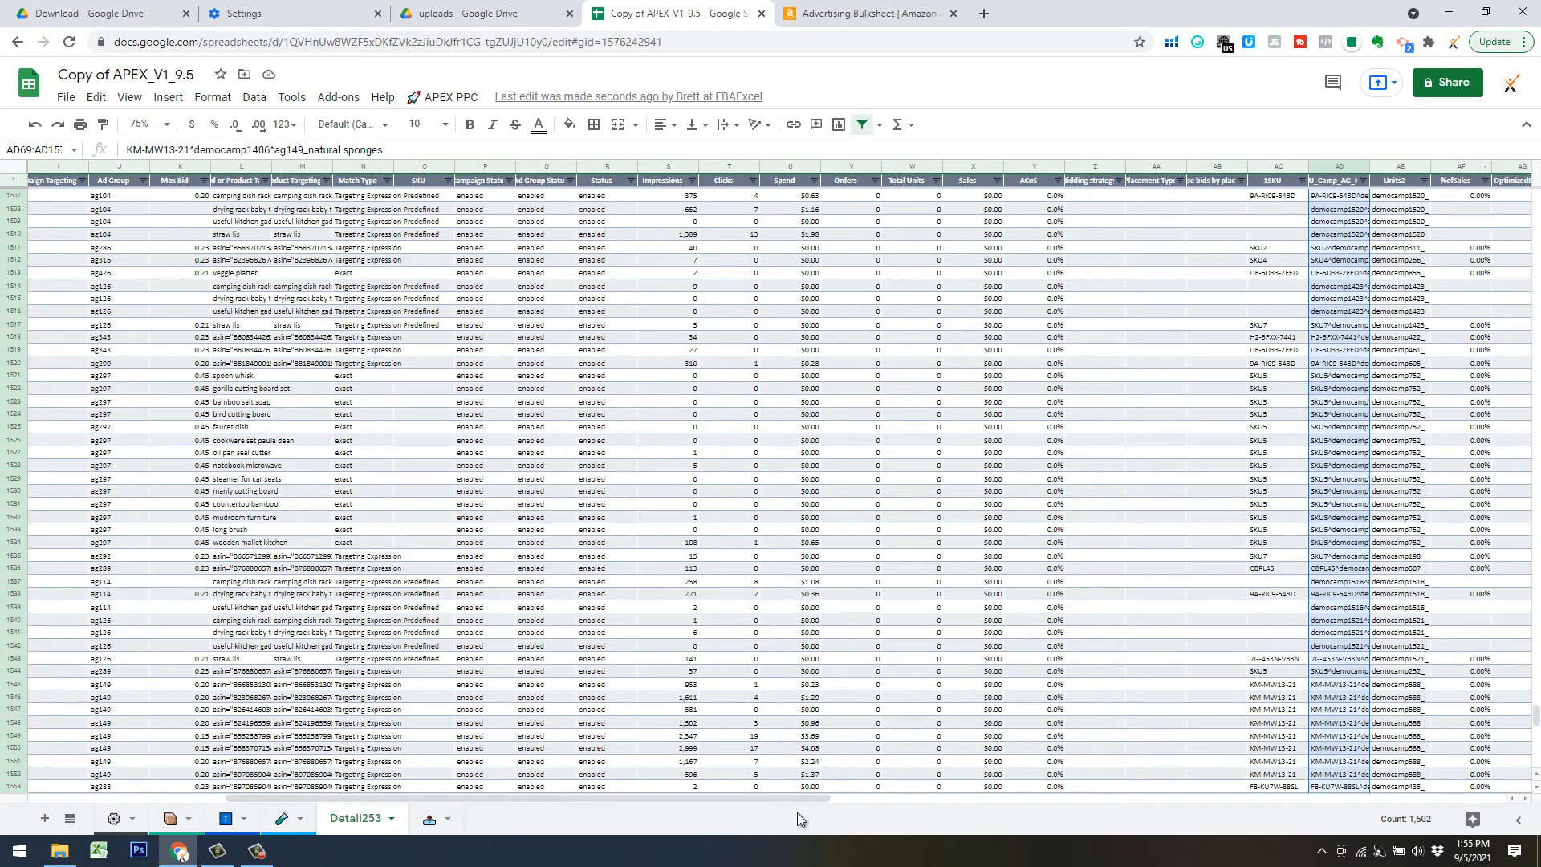
drag(778, 800, 835, 798)
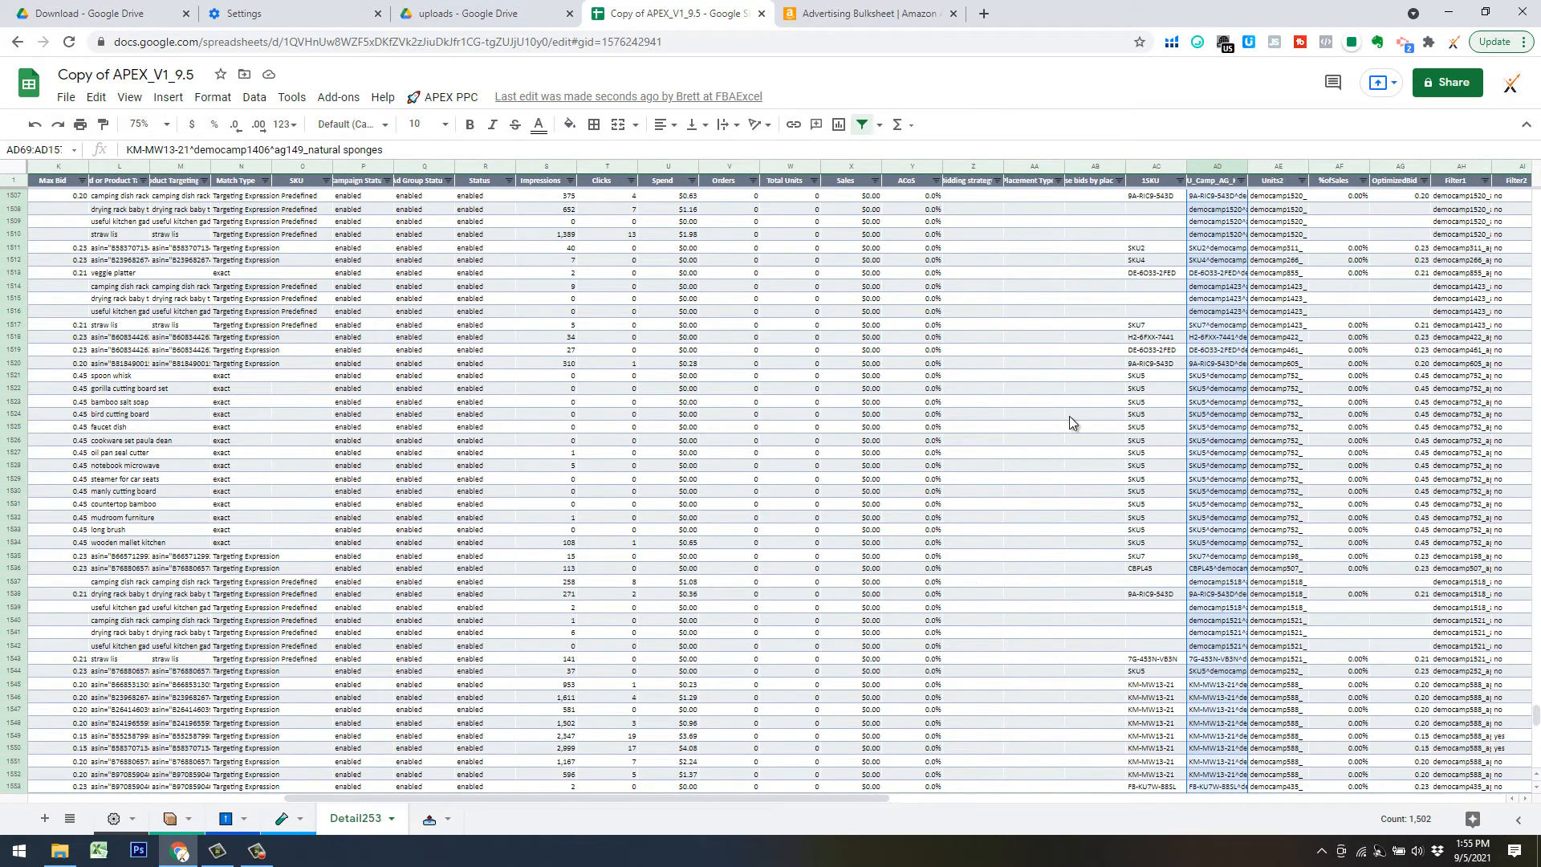
scroll(1524, 498, up, 5)
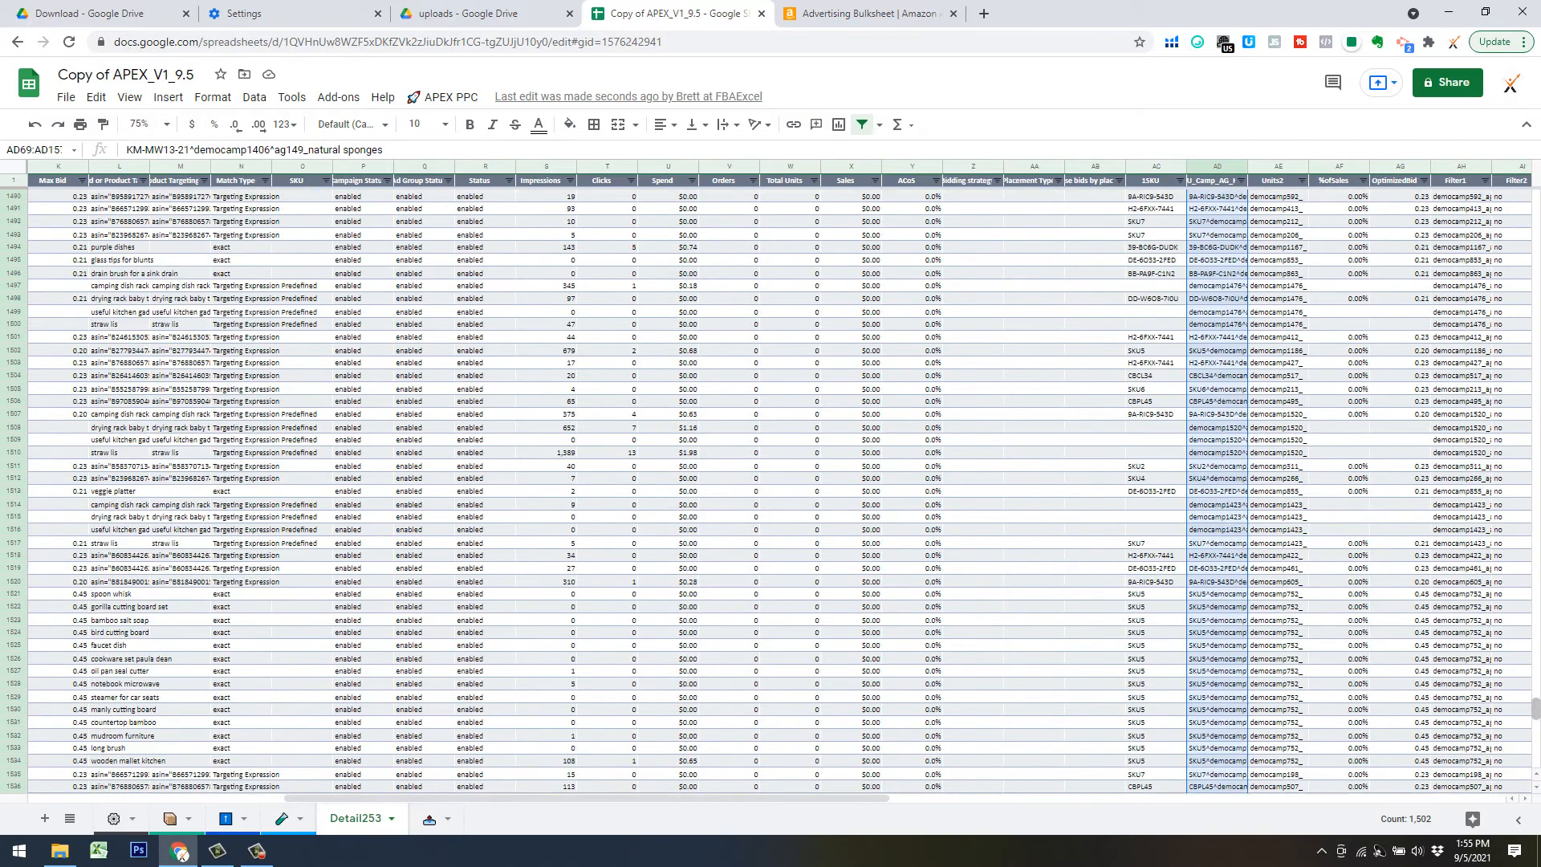
drag(1535, 709, 1524, 222)
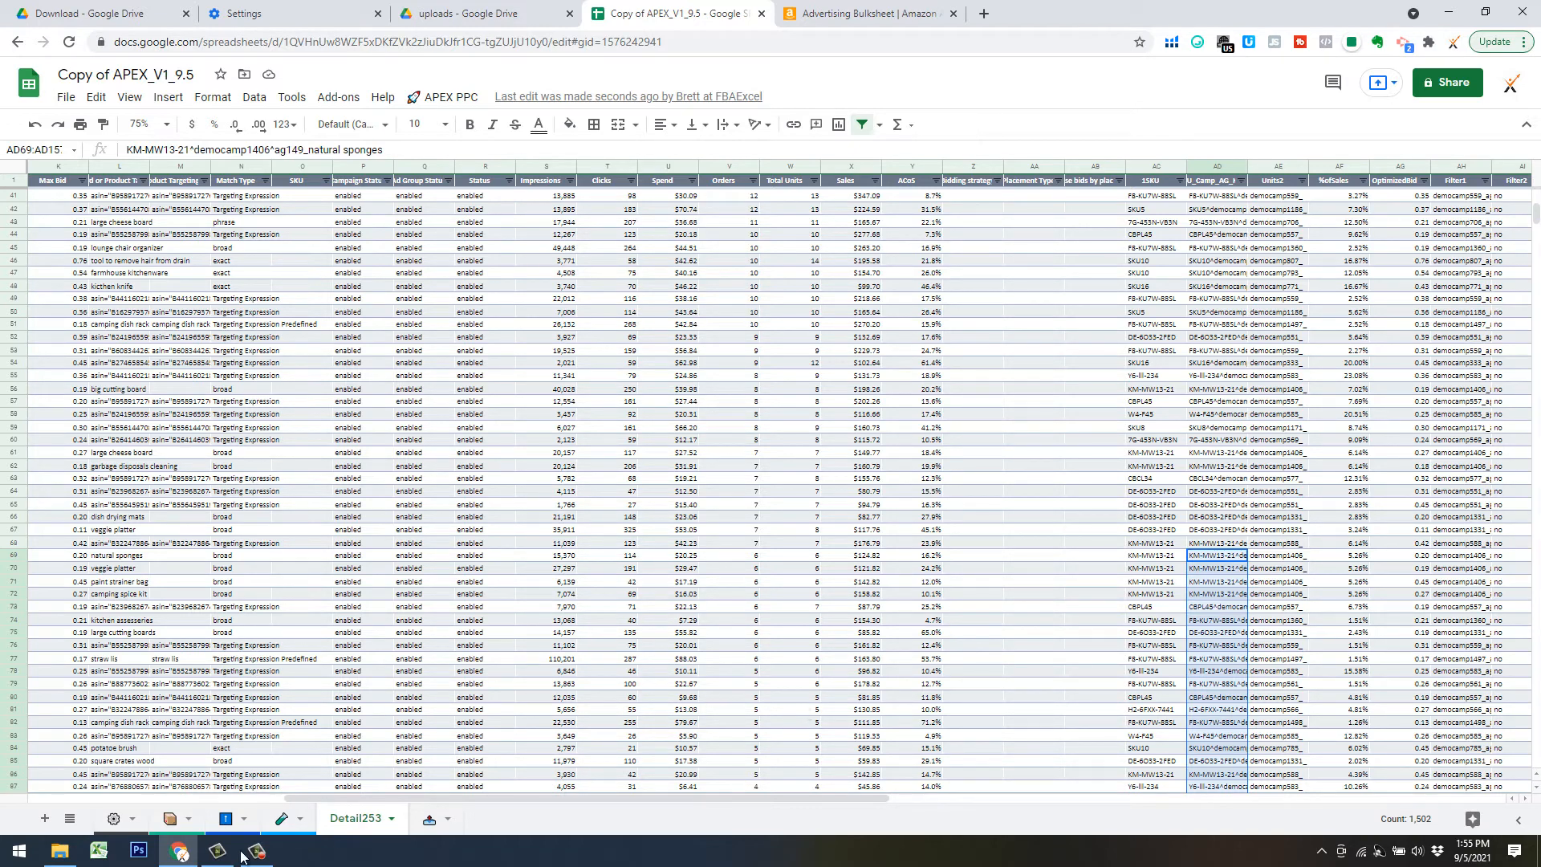
click(283, 827)
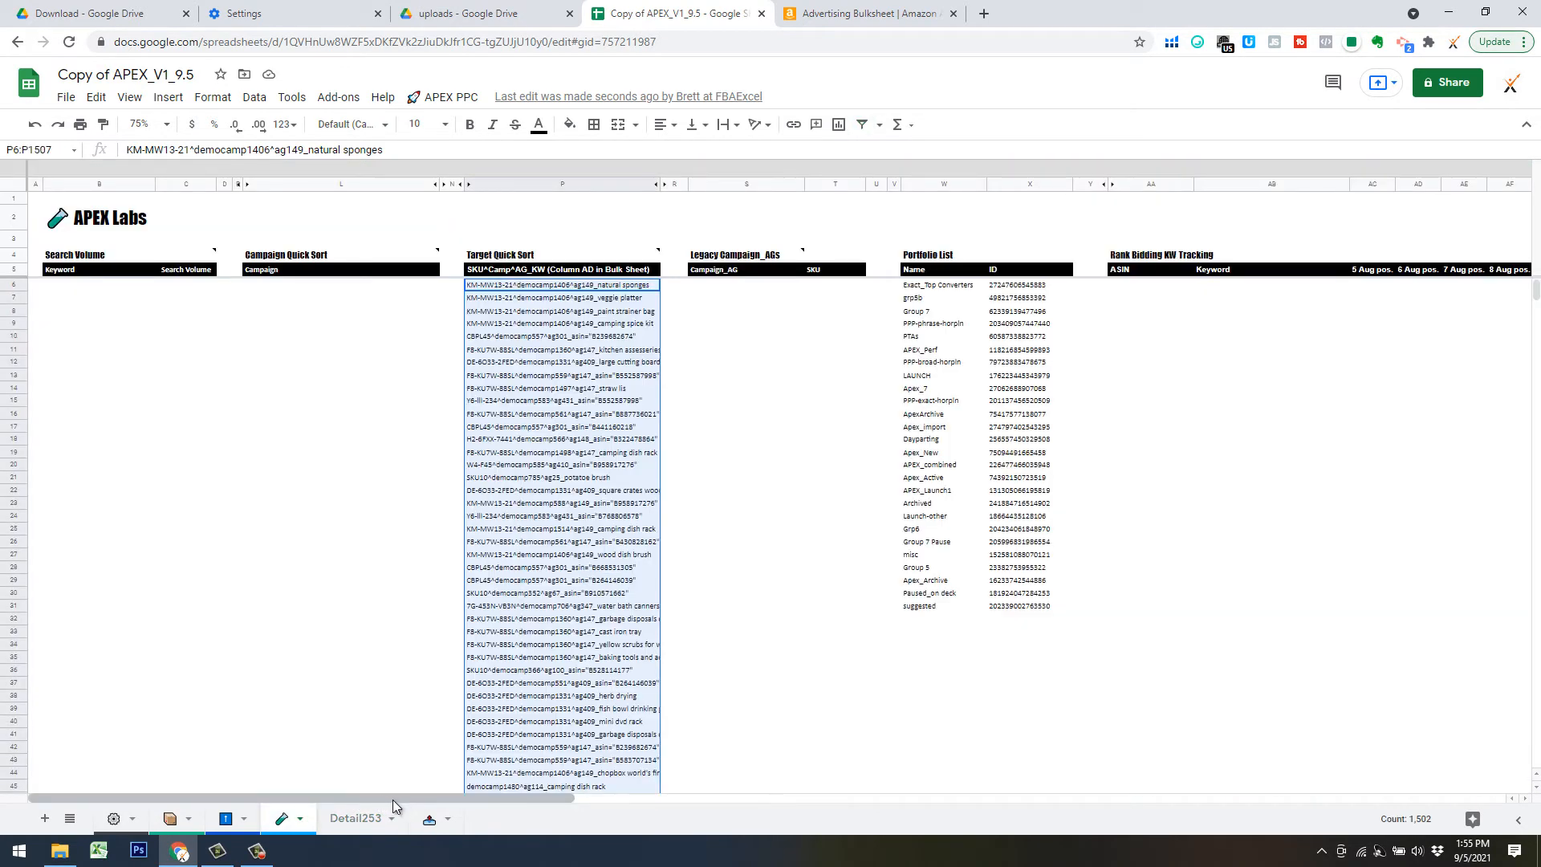
drag(392, 799, 853, 718)
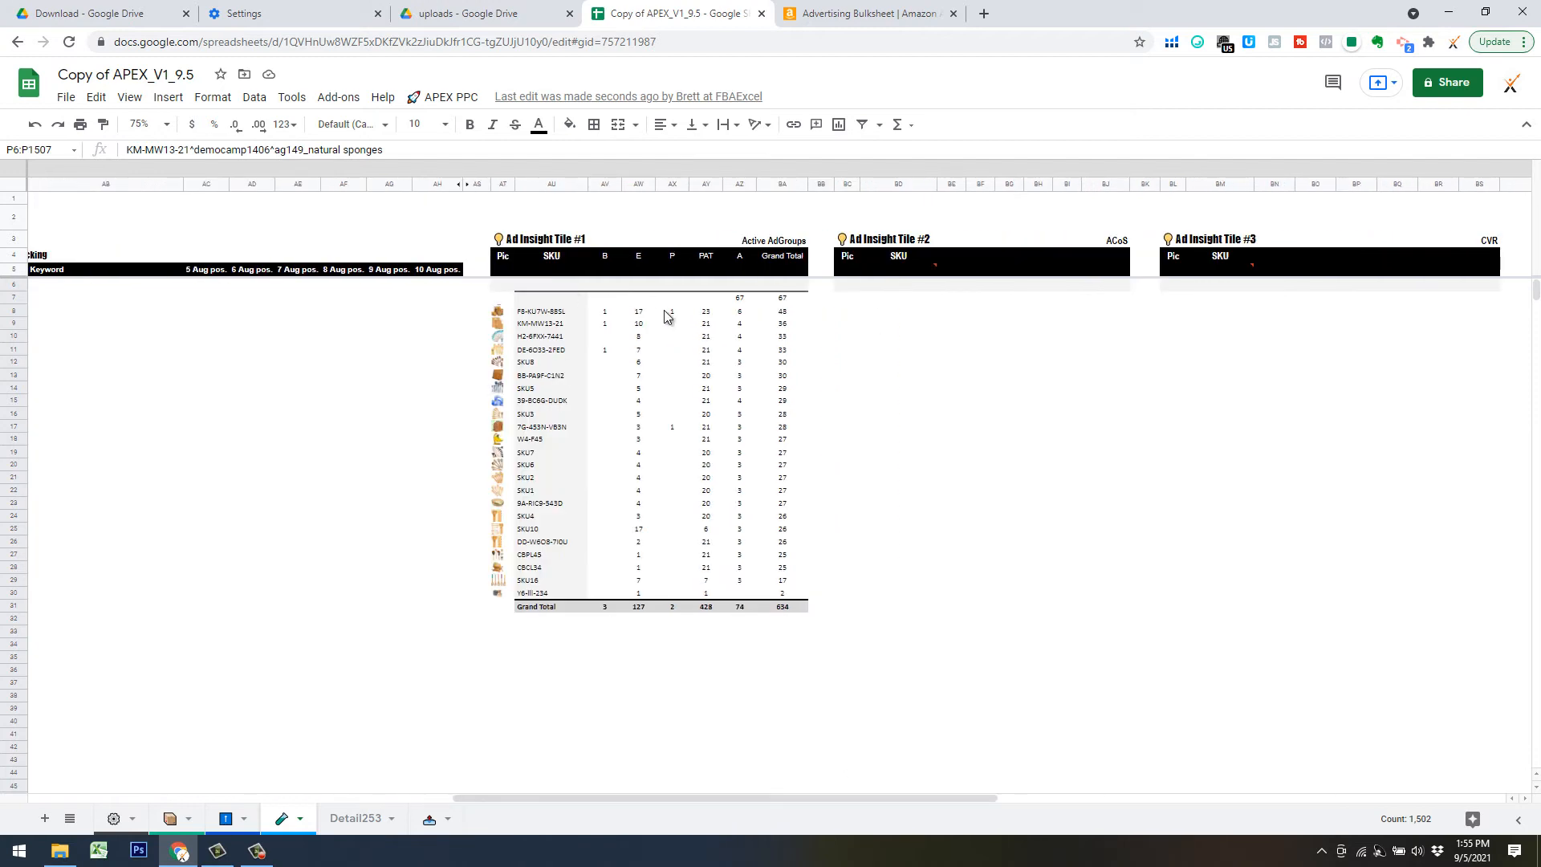
Load the CPC breakdown by SKU and match type into Ad Insight Tile #2.
click(476, 102)
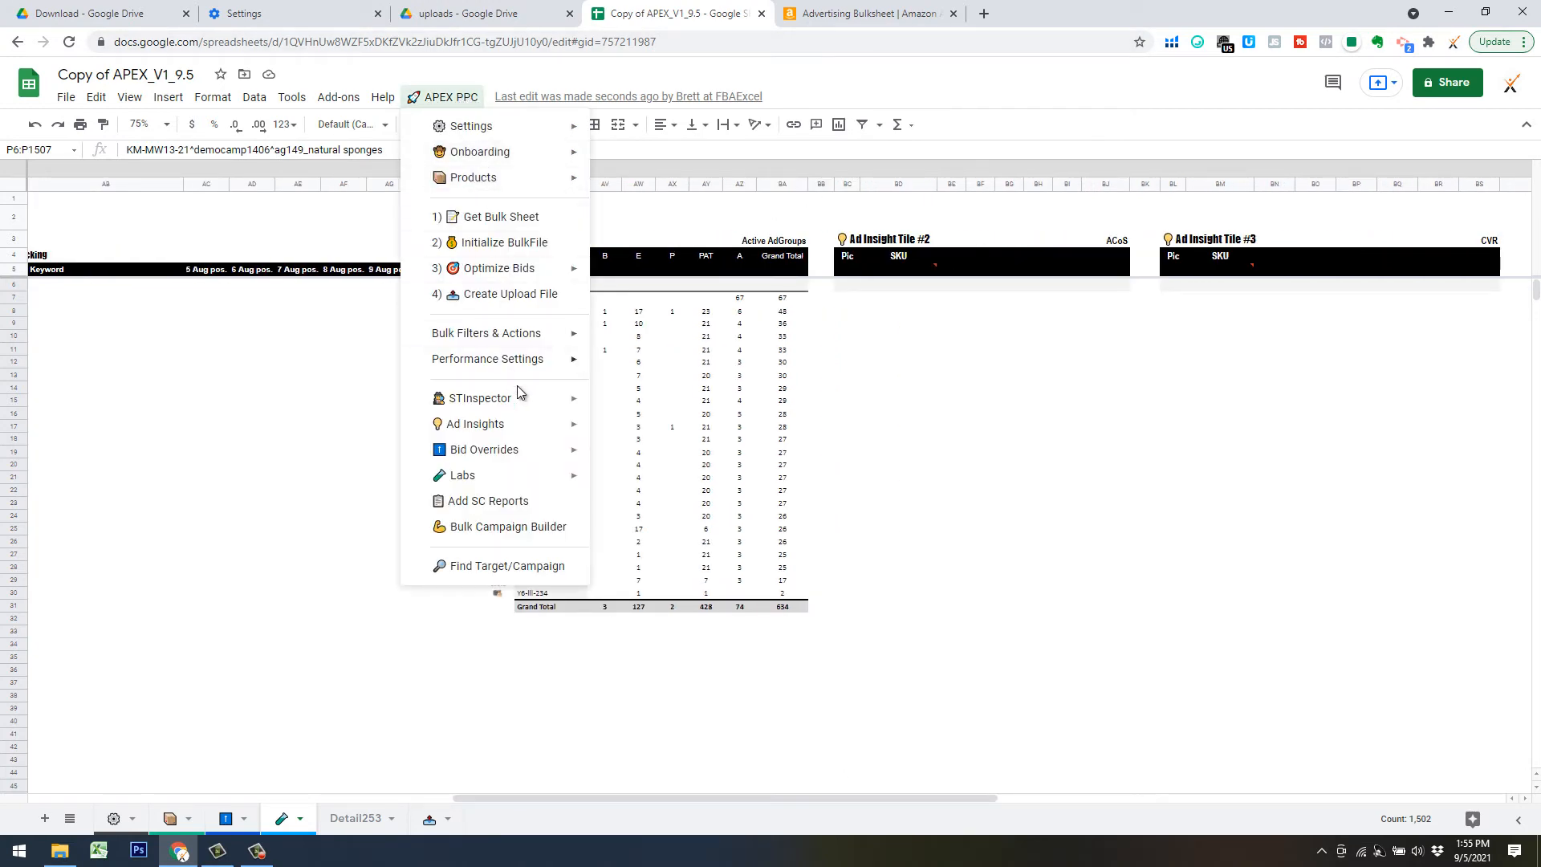
mouse_move(533, 342)
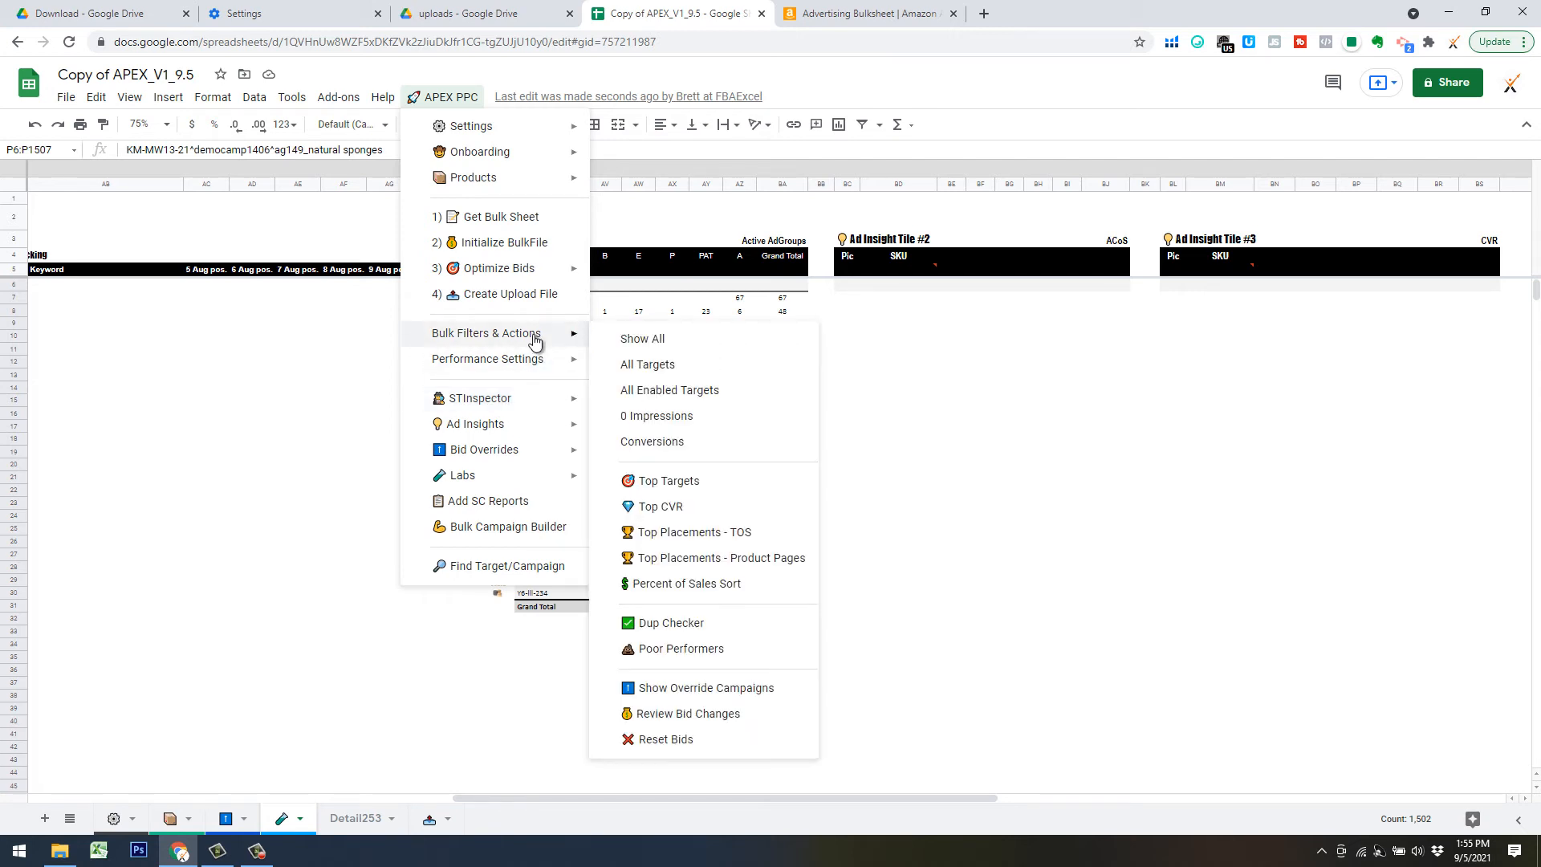
mouse_move(561, 425)
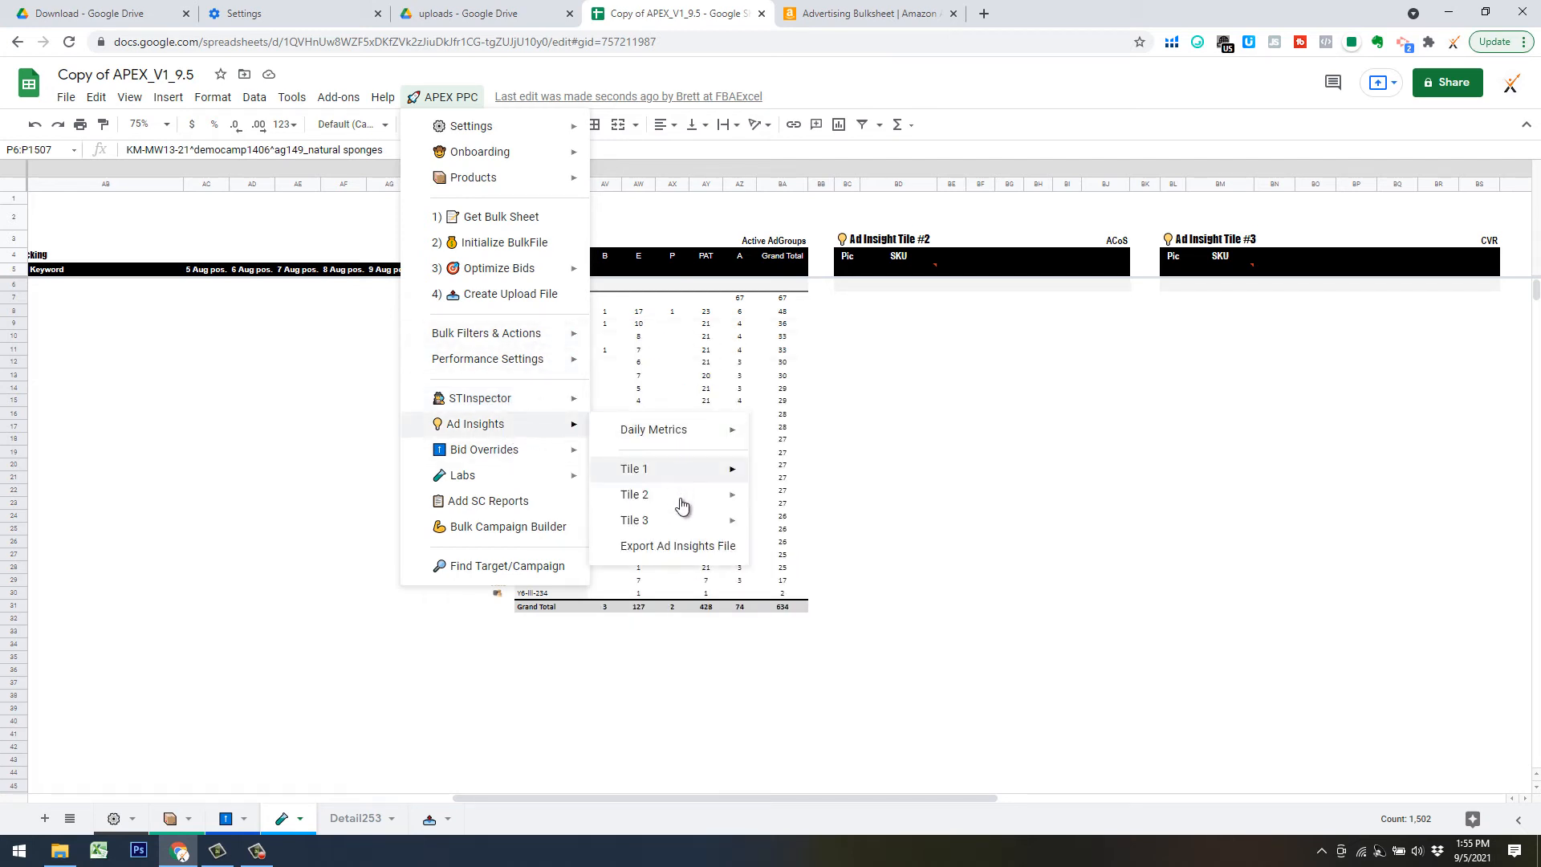
mouse_move(681, 504)
click(811, 602)
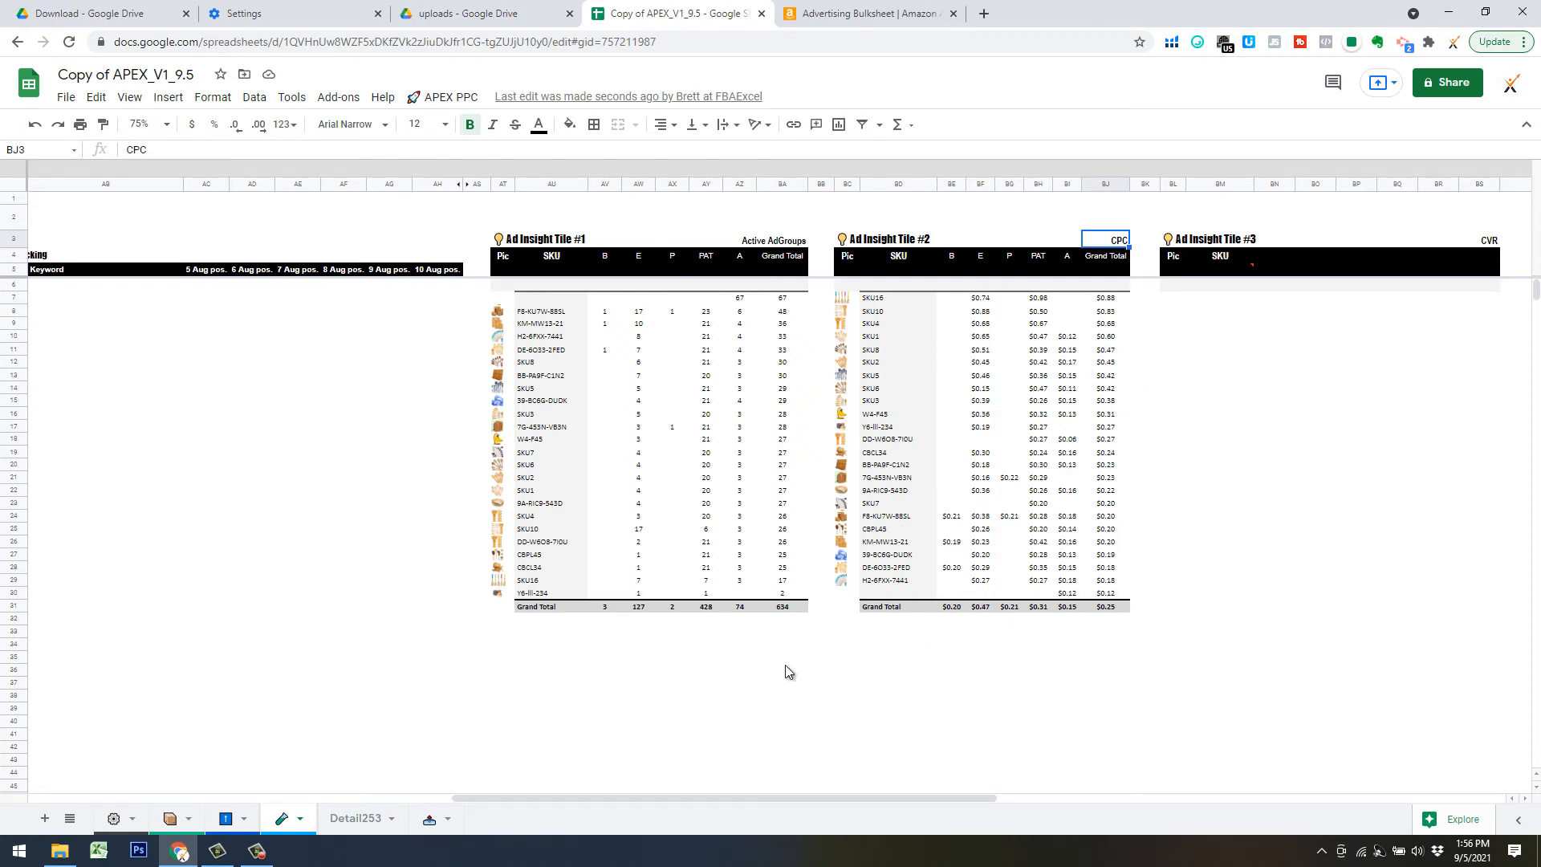
Review the bid automation settings on the Products sheet, and inspect SKU16's PAT cost per click in Ad Insight Tile #2.
click(178, 824)
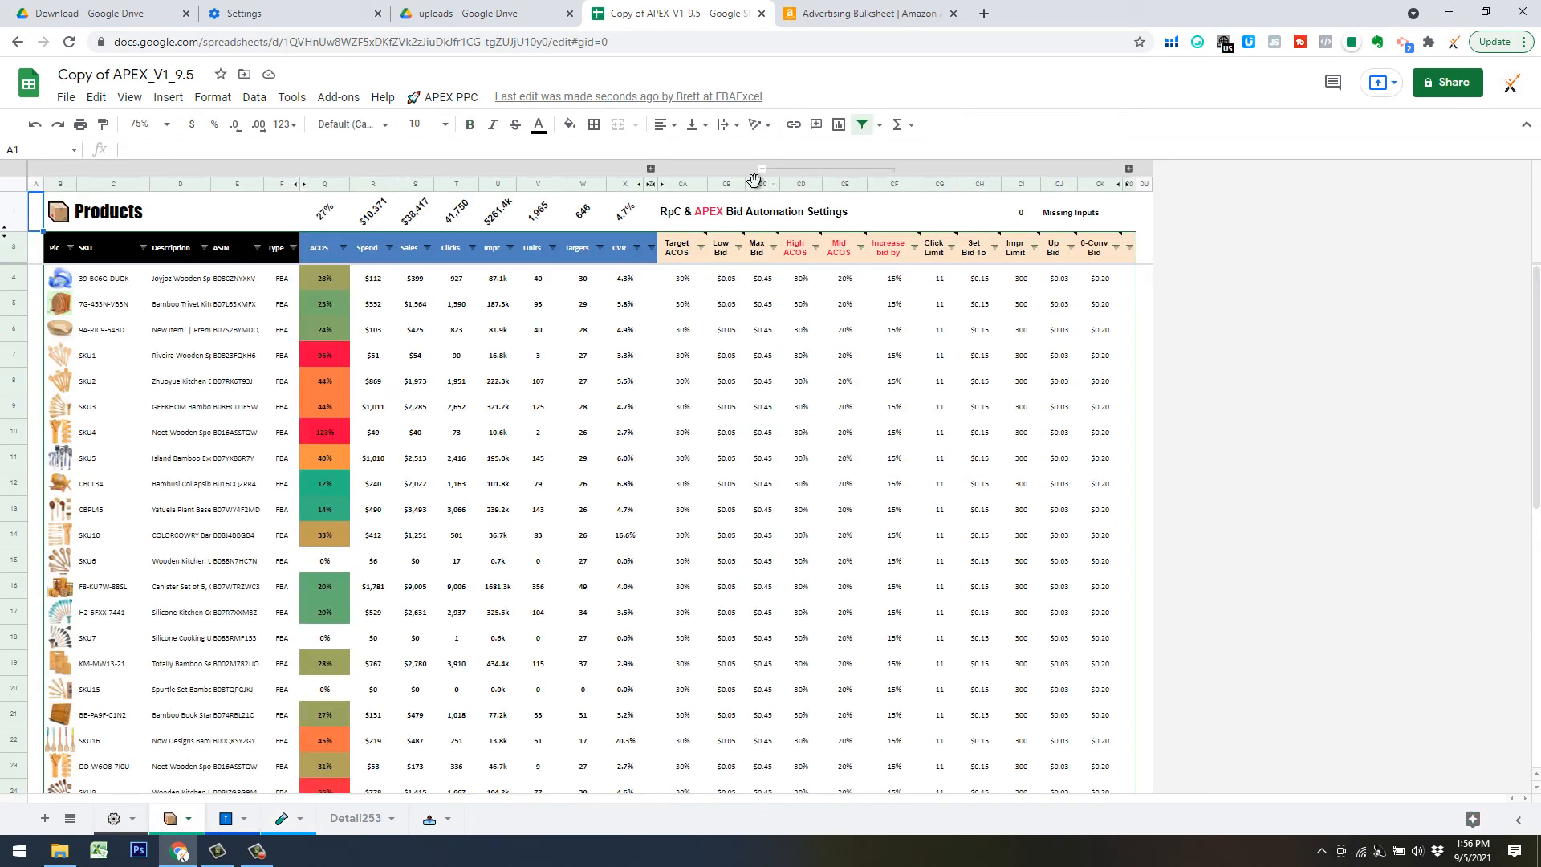
click(763, 184)
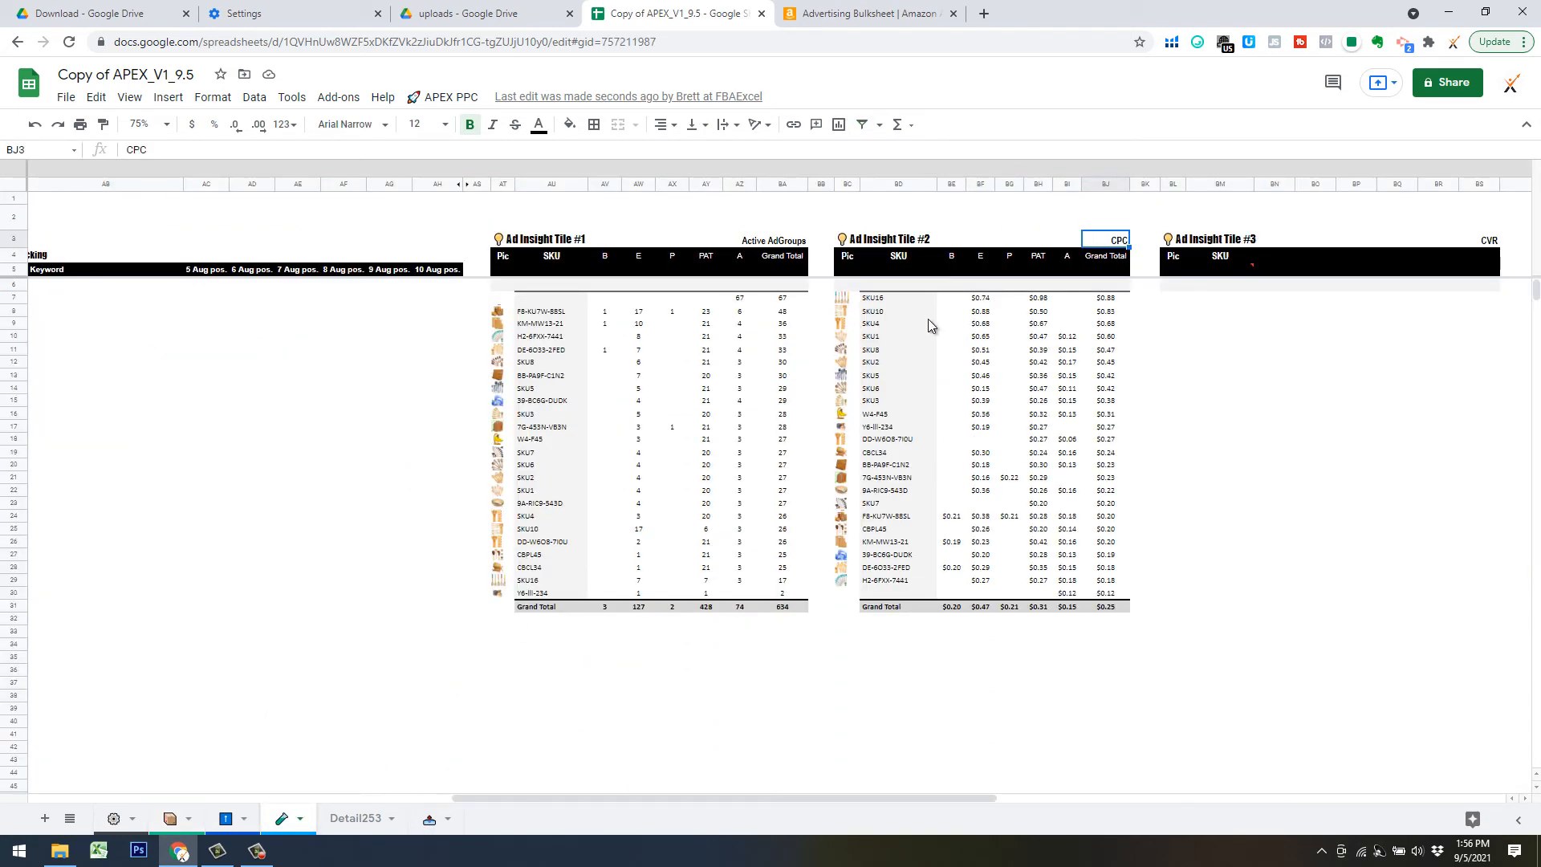
click(931, 298)
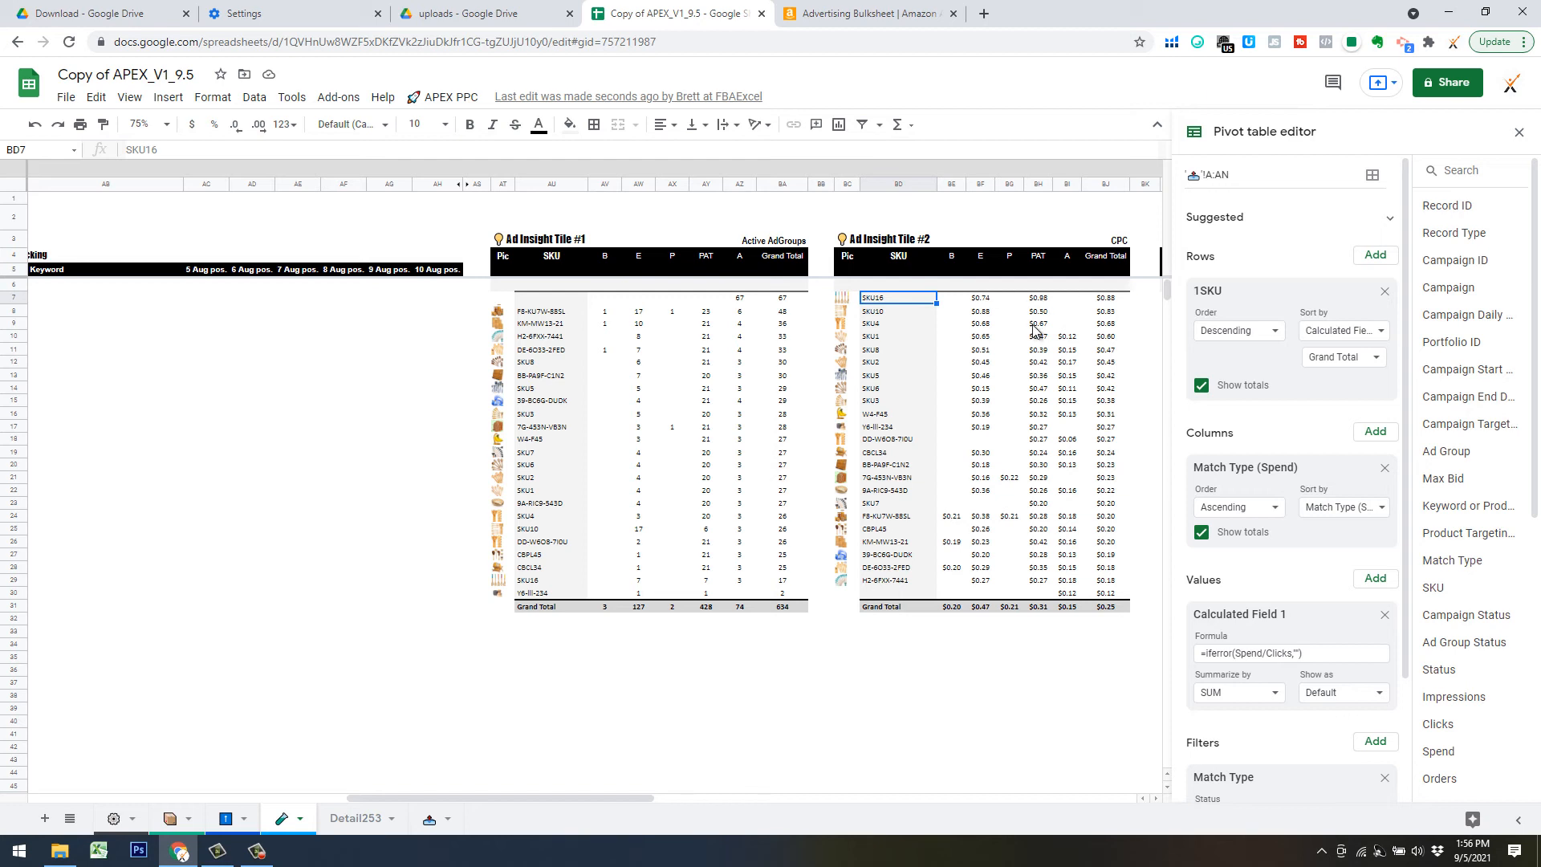
click(1038, 298)
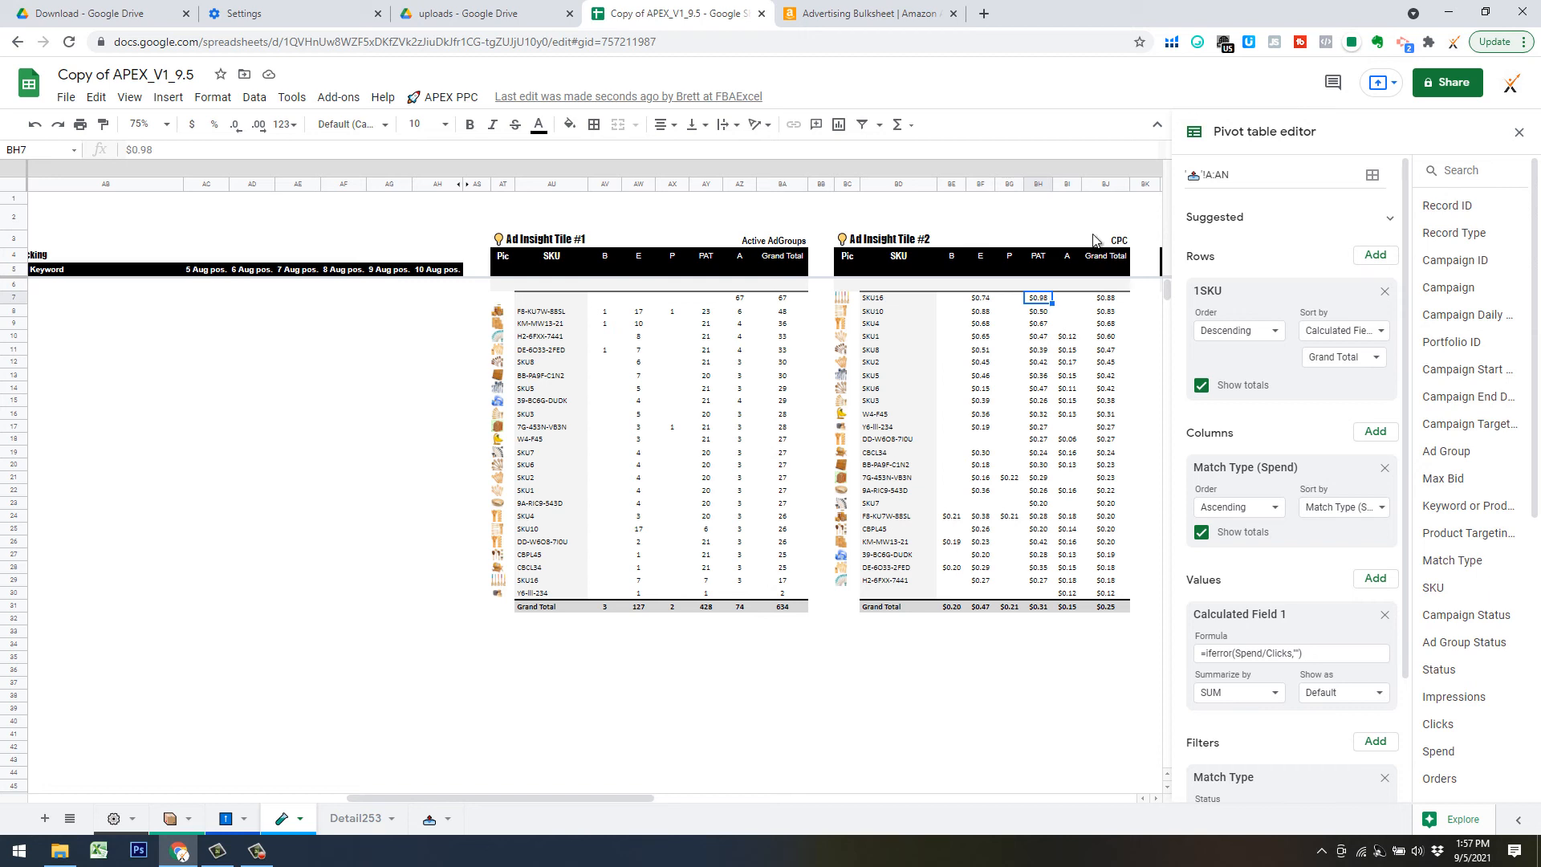
click(1067, 215)
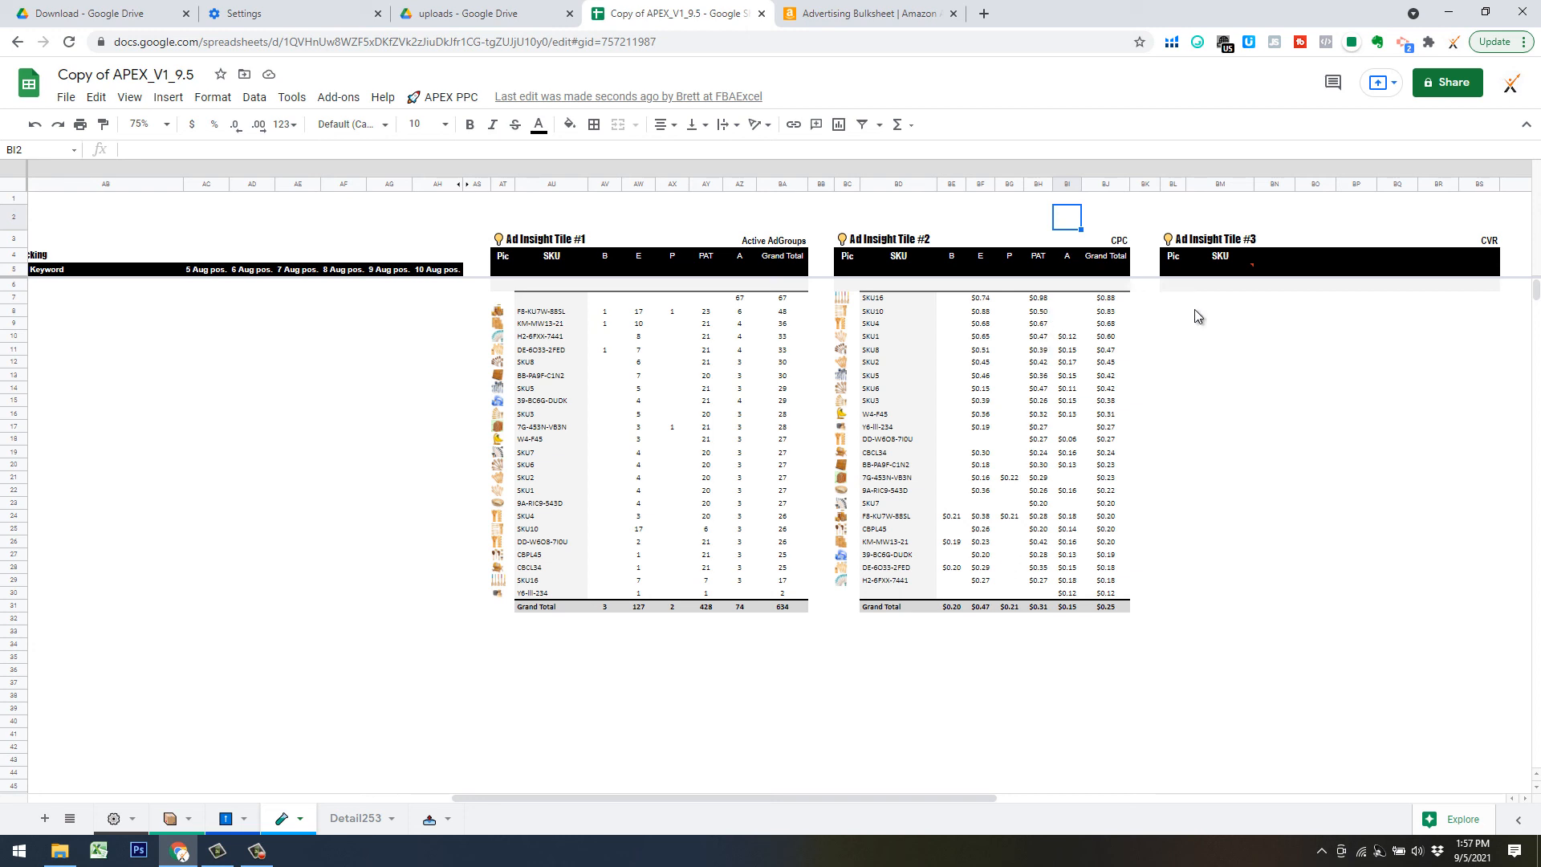
Look over the metrics available for Ad Insight Tile #3 without choosing one, and view the Daily Metrics section beyond the tiles.
click(1210, 284)
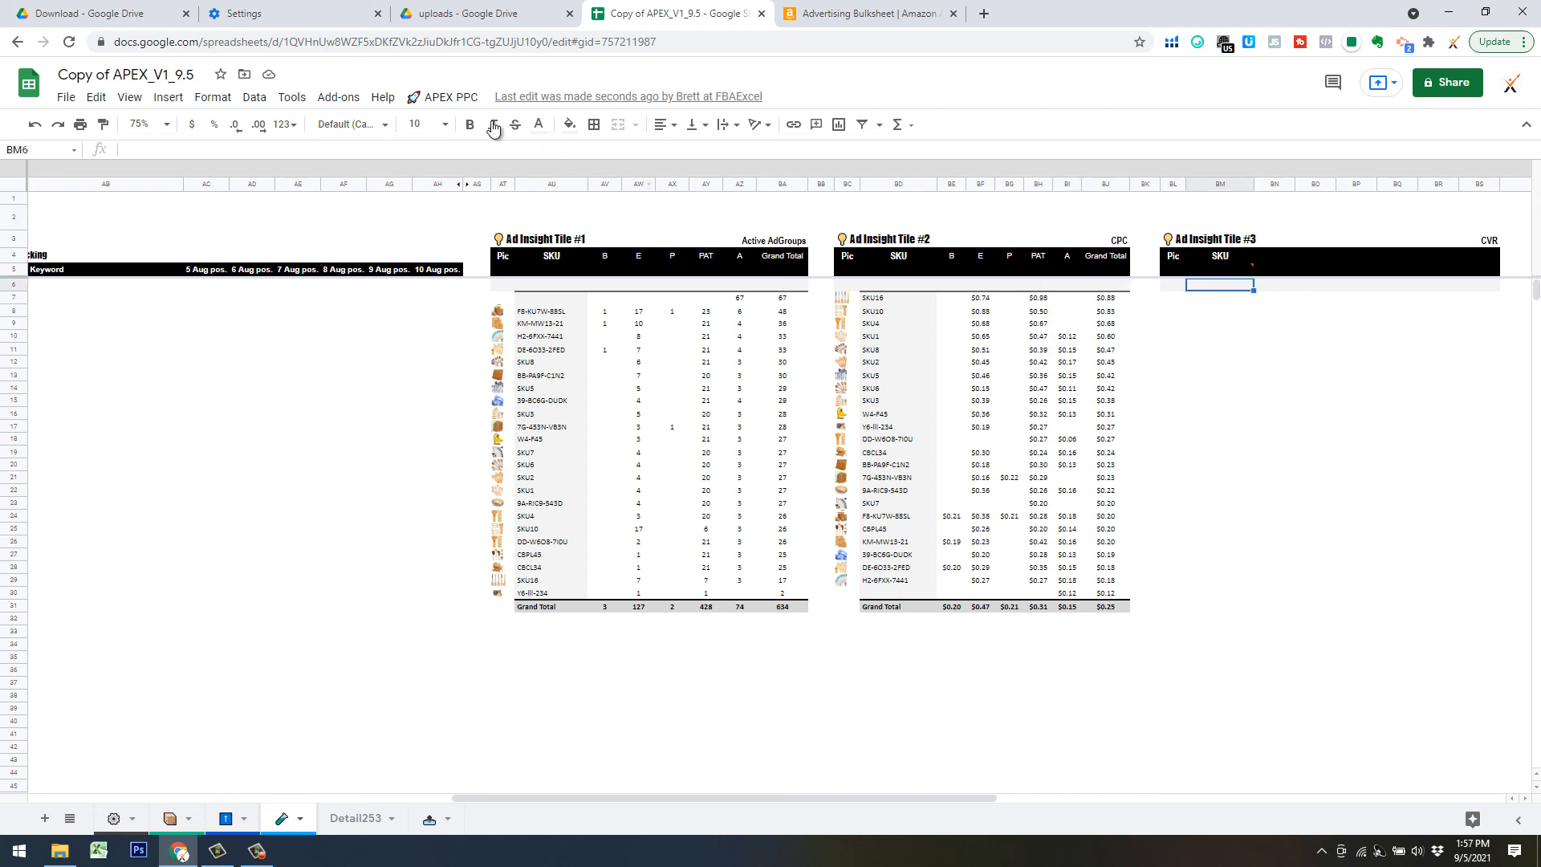
click(444, 97)
mouse_move(576, 436)
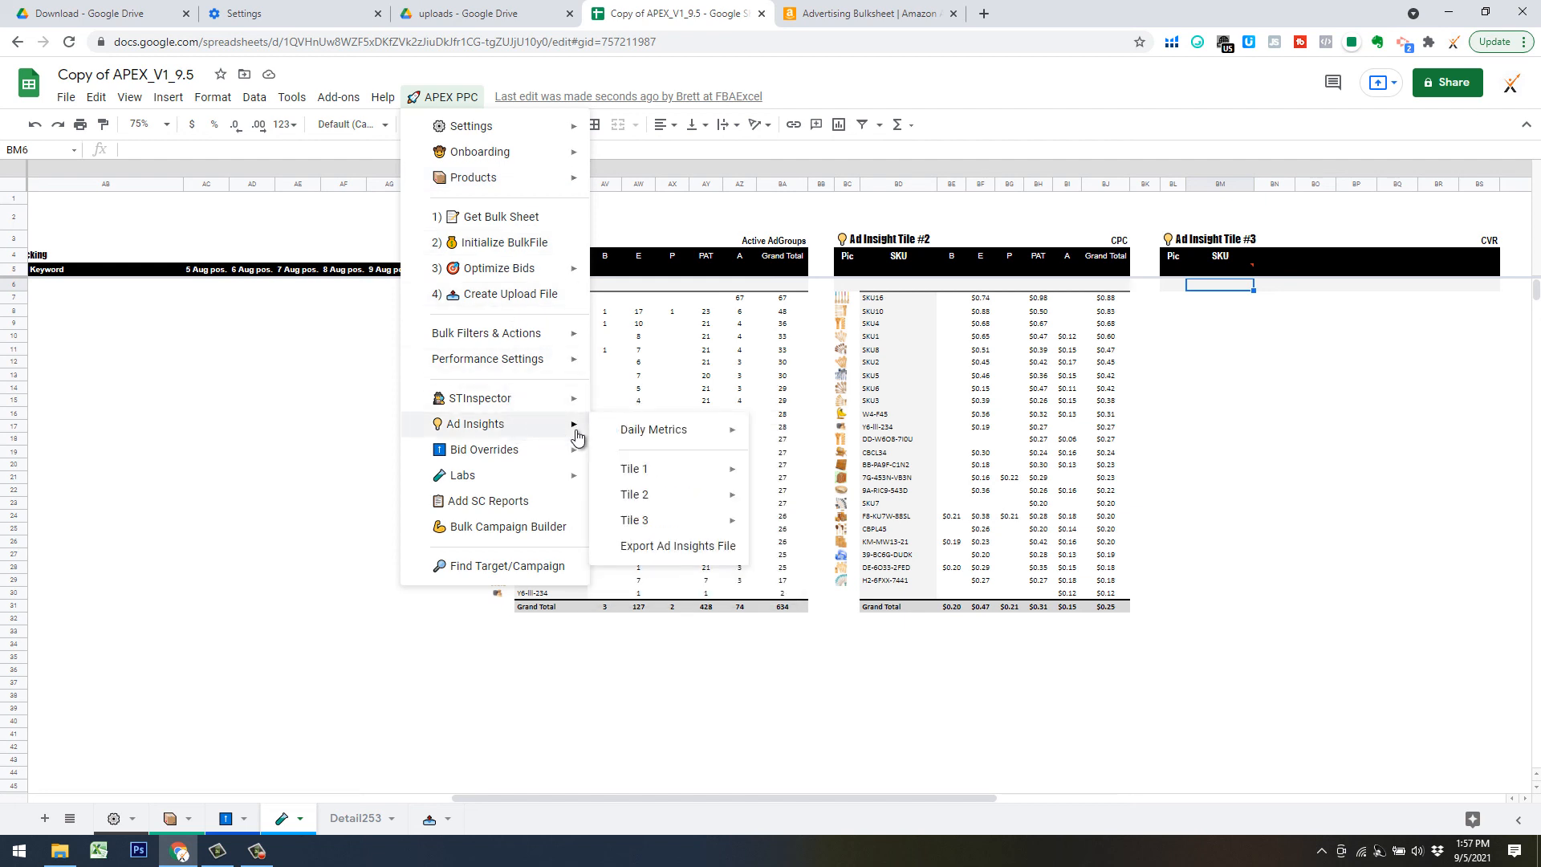
mouse_move(677, 523)
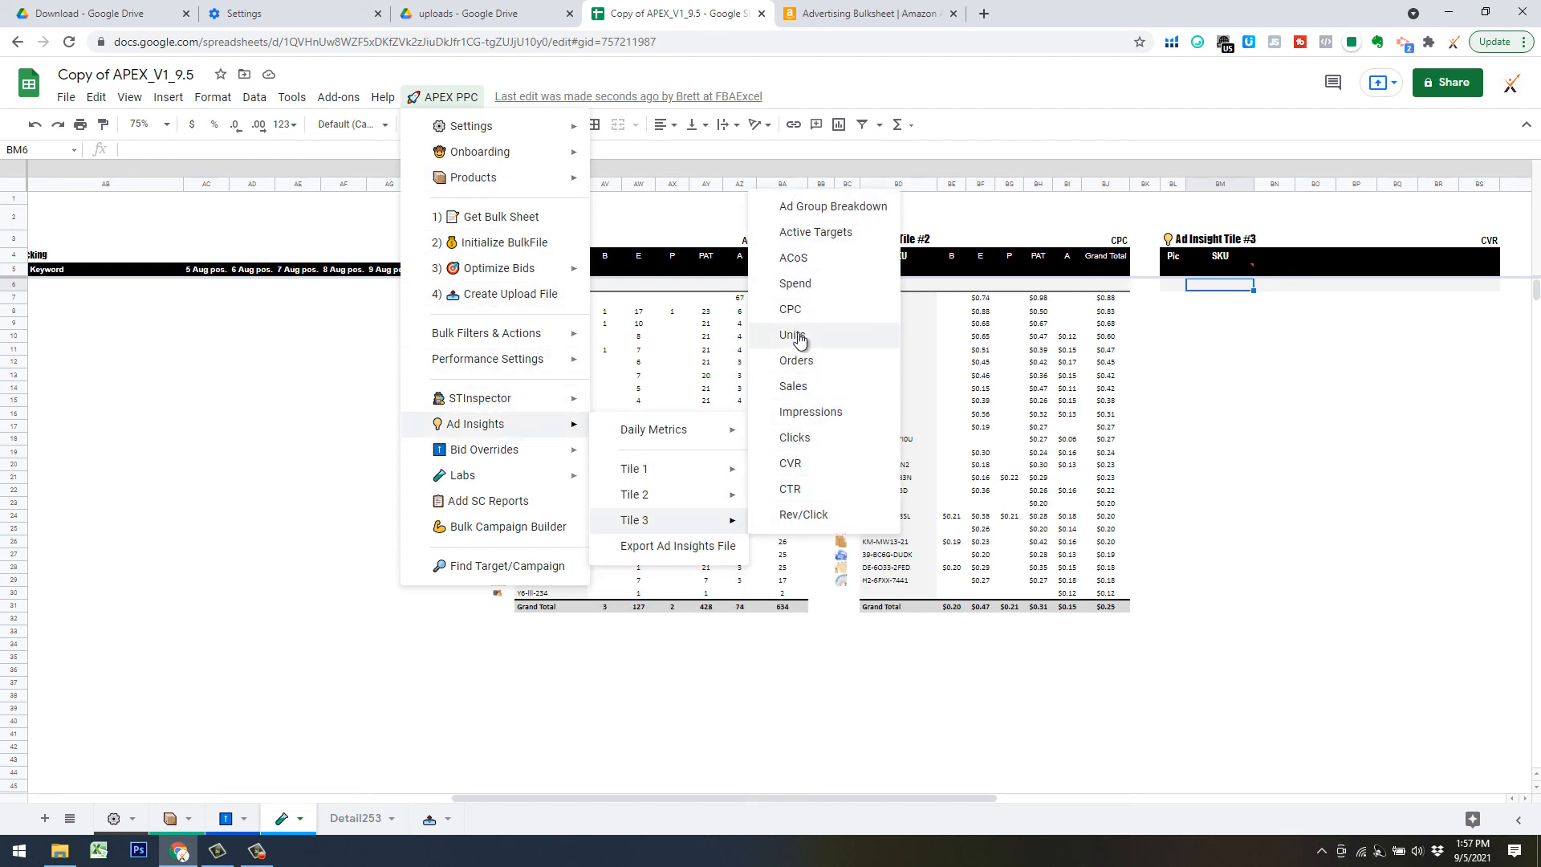
click(1240, 390)
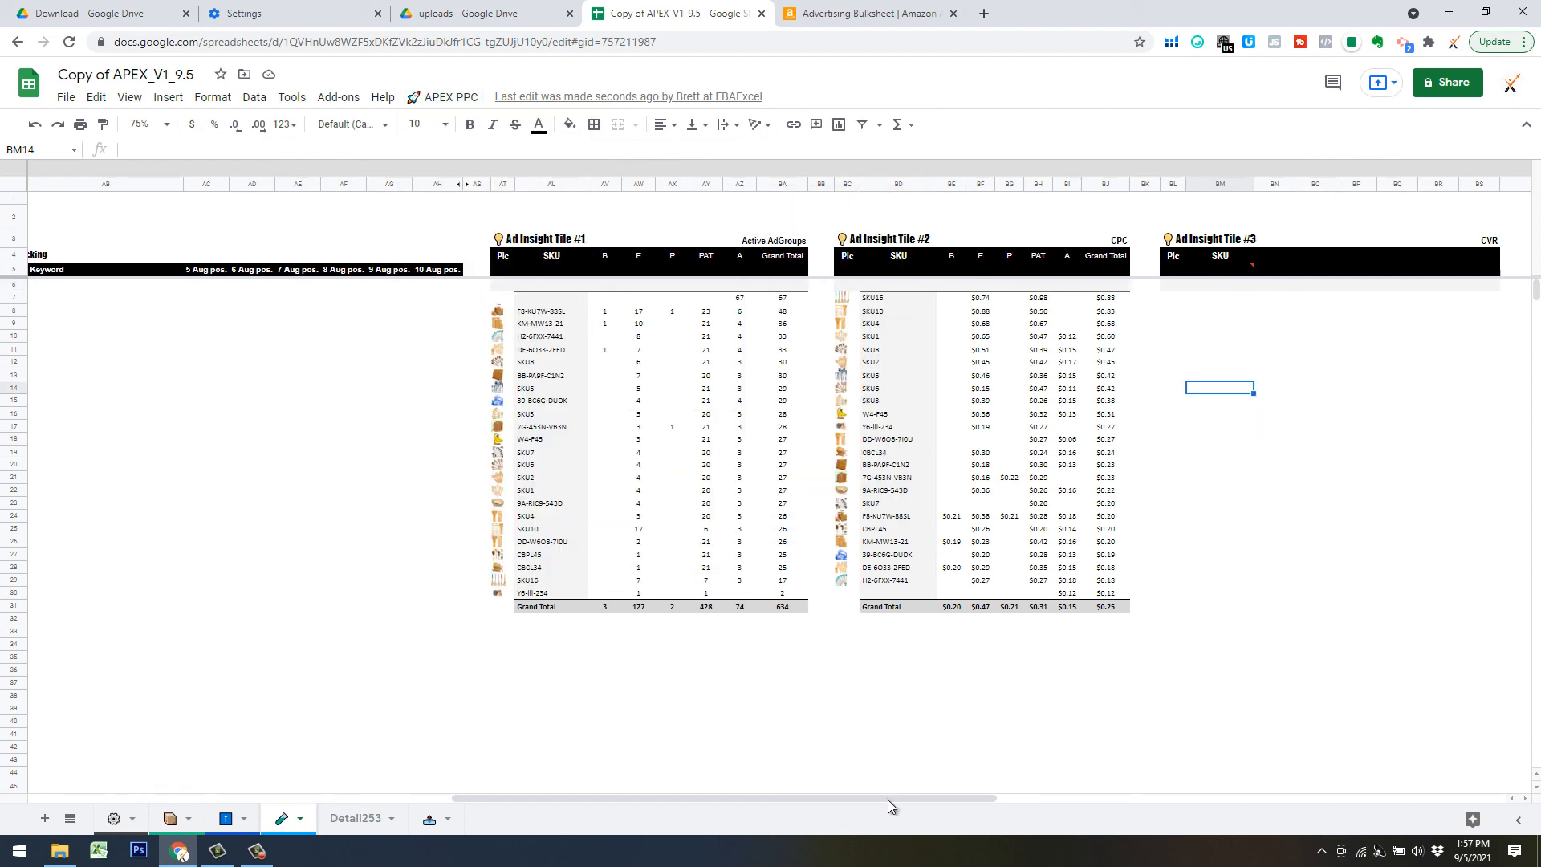
drag(888, 799, 1107, 690)
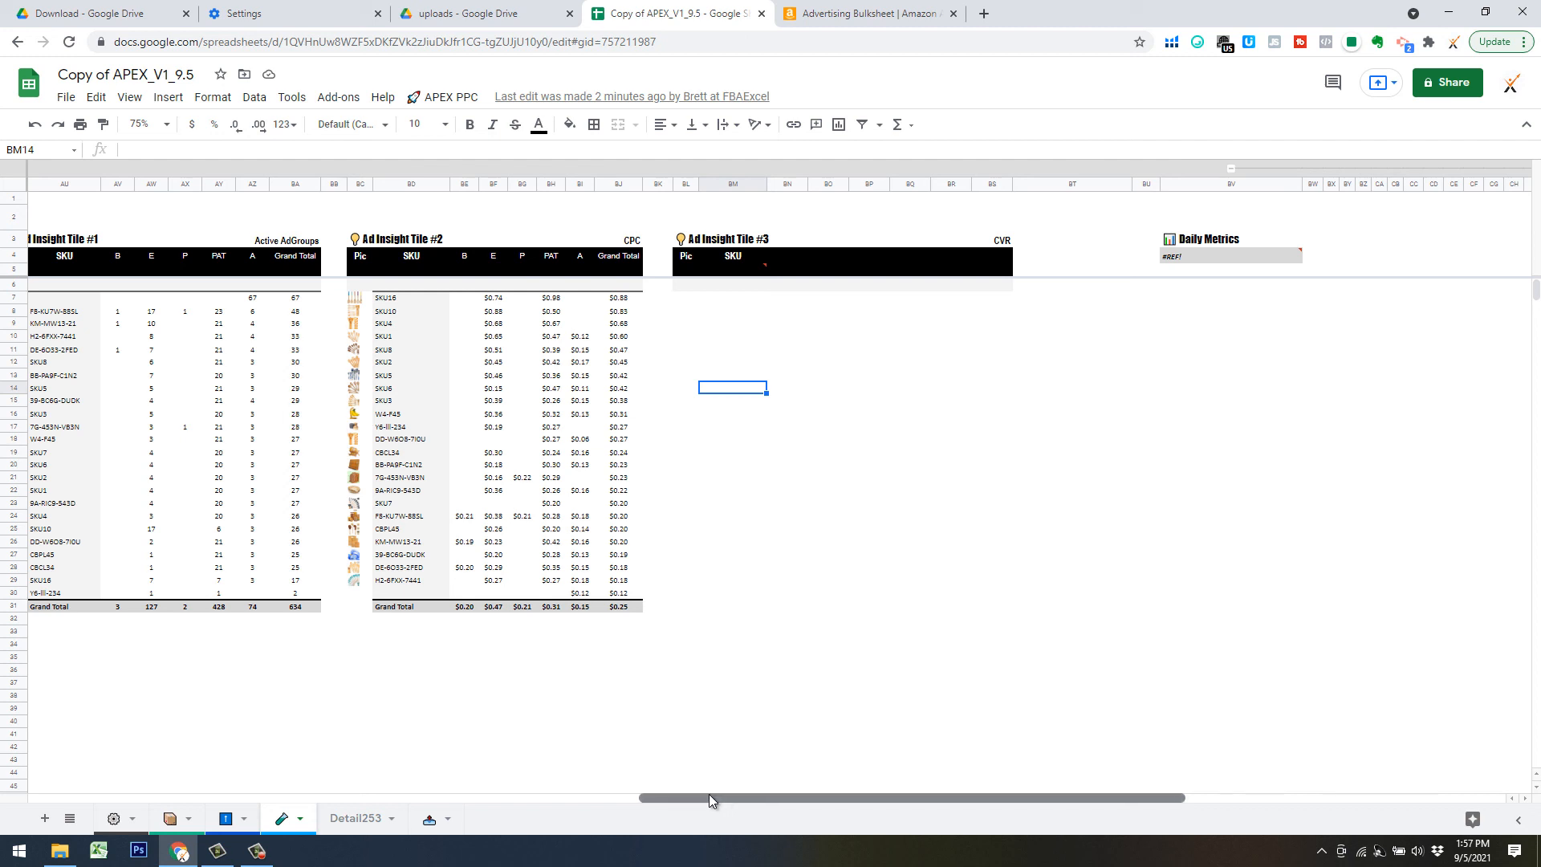
drag(710, 798, 650, 750)
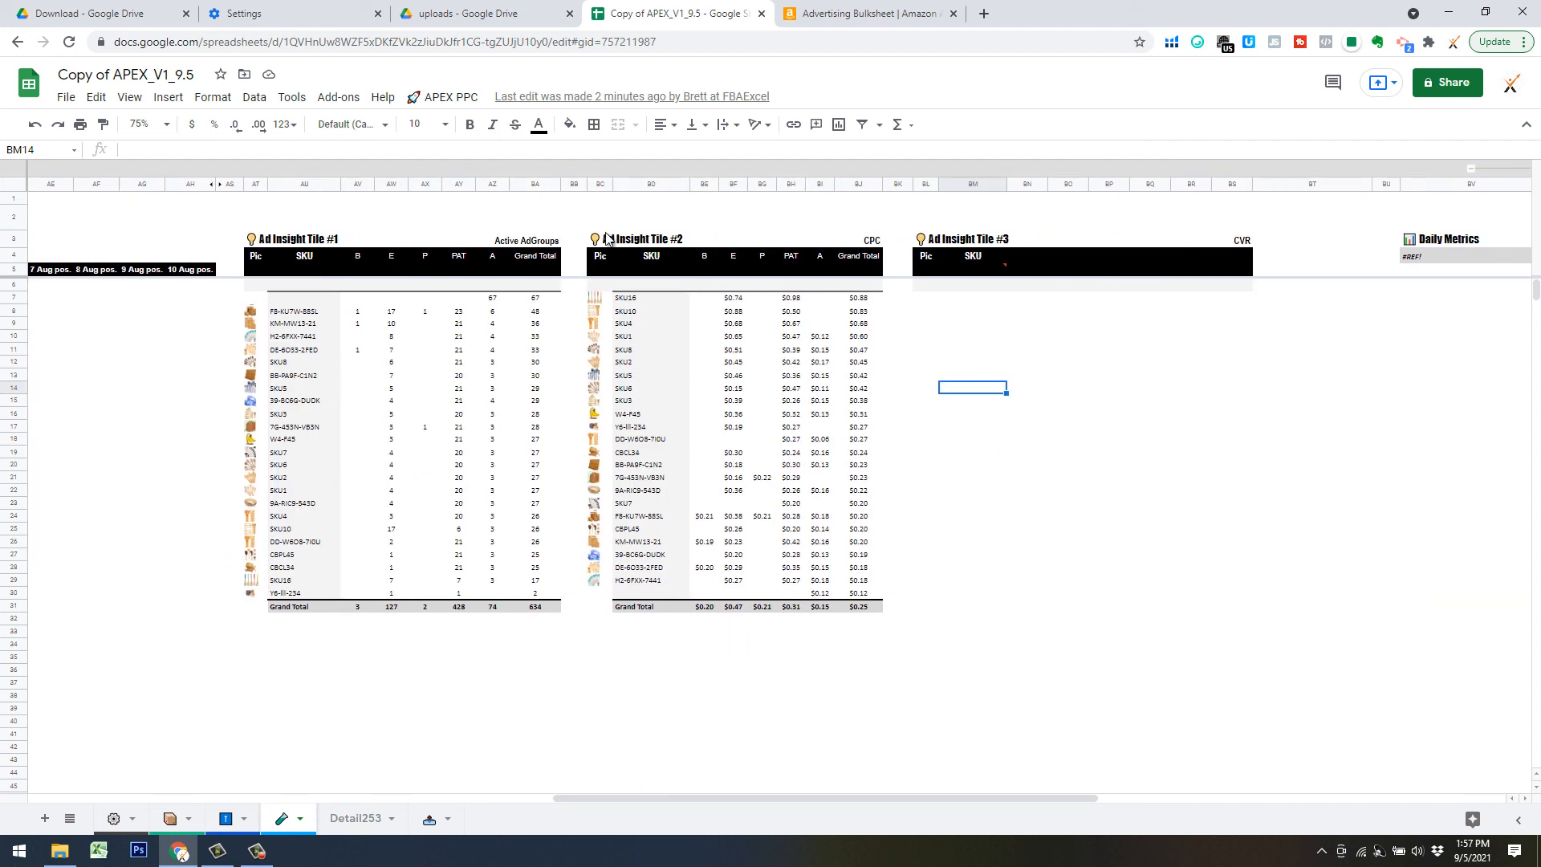